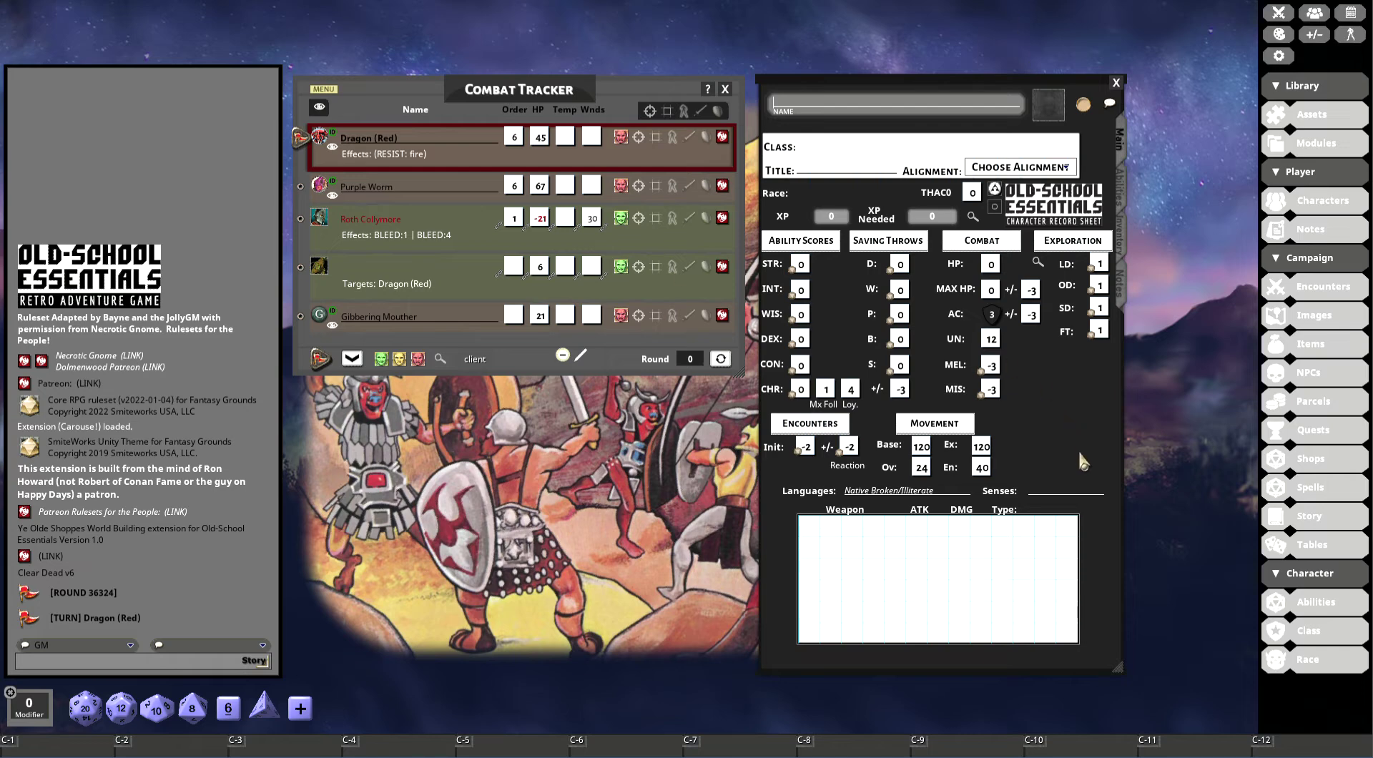
Step: Check the OSE Optional Rules in the game options, including Adv. Fantasy Tome Race Option, and close the options
{"action": "left_click", "coordinate": [1280, 56]}
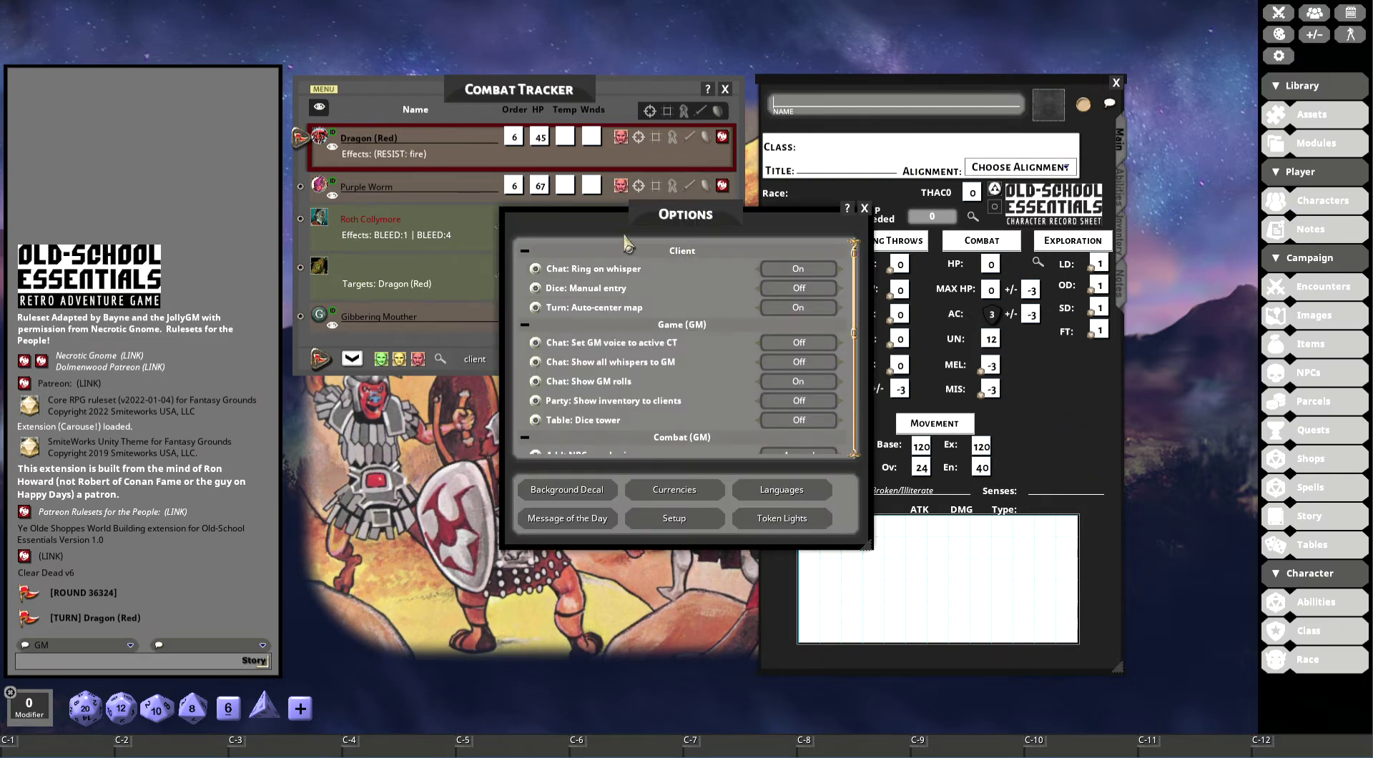
{"action": "left_click_drag", "start_coordinate": [791, 556], "coordinate": [1047, 599]}
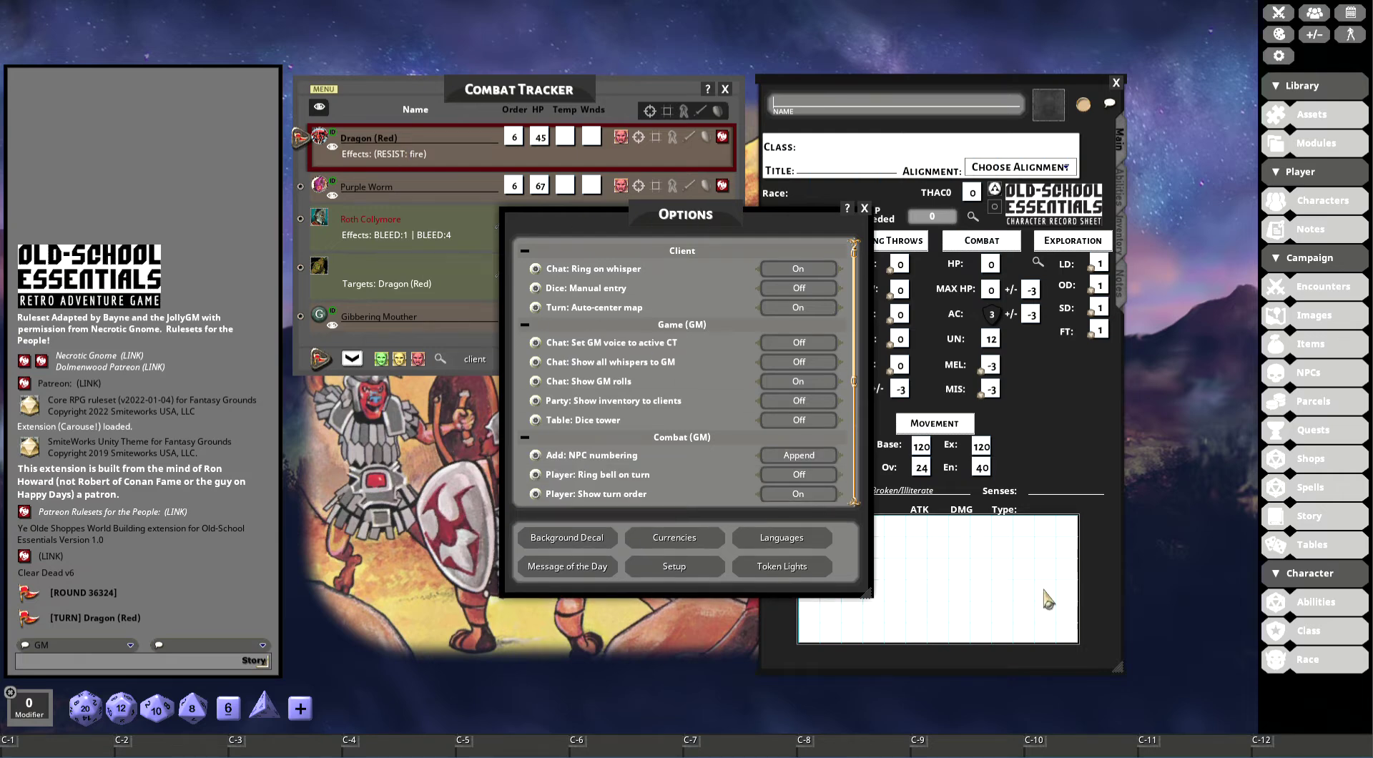
{"action": "left_click_drag", "start_coordinate": [665, 218], "coordinate": [289, 129]}
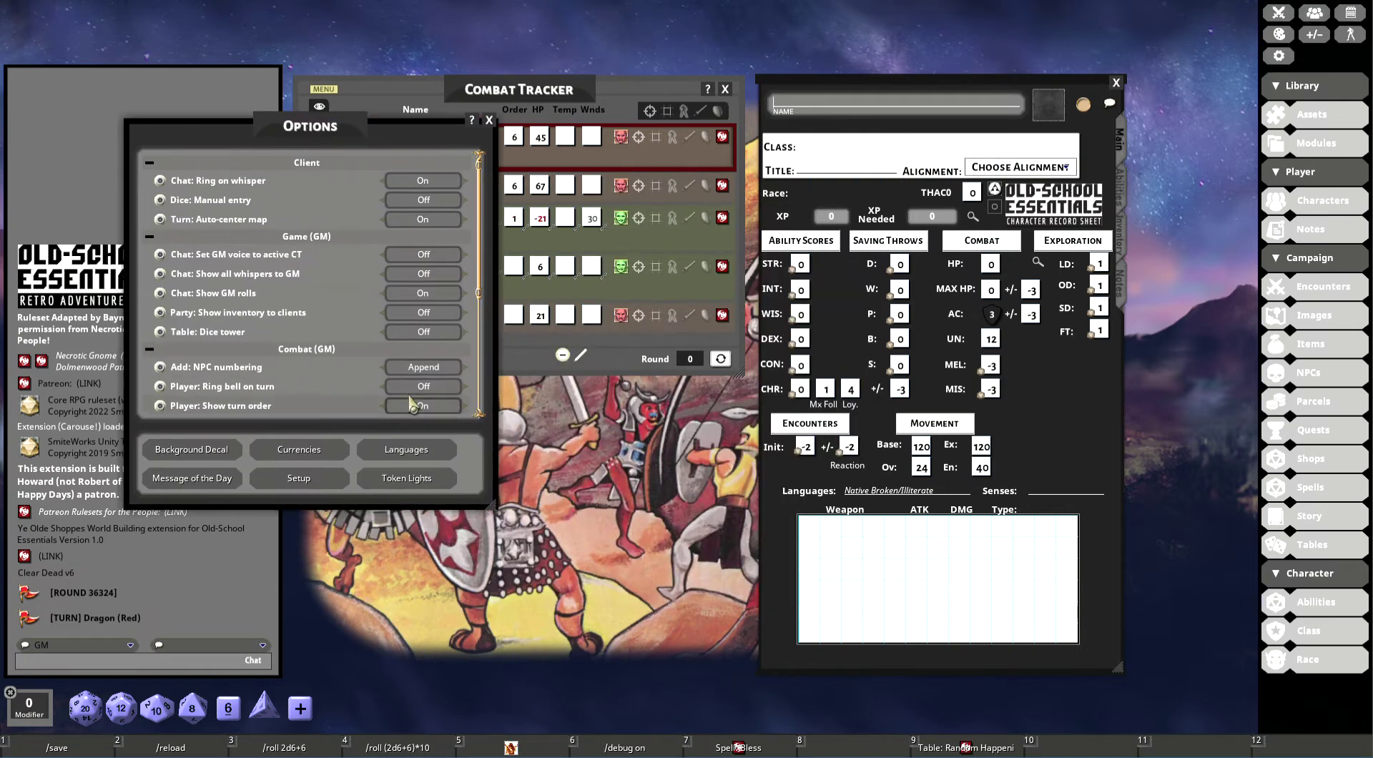
{"action": "scroll", "coordinate": [367, 350], "scroll_direction": "down", "scroll_amount": 5}
{"action": "scroll", "coordinate": [366, 351], "scroll_direction": "down", "scroll_amount": 4}
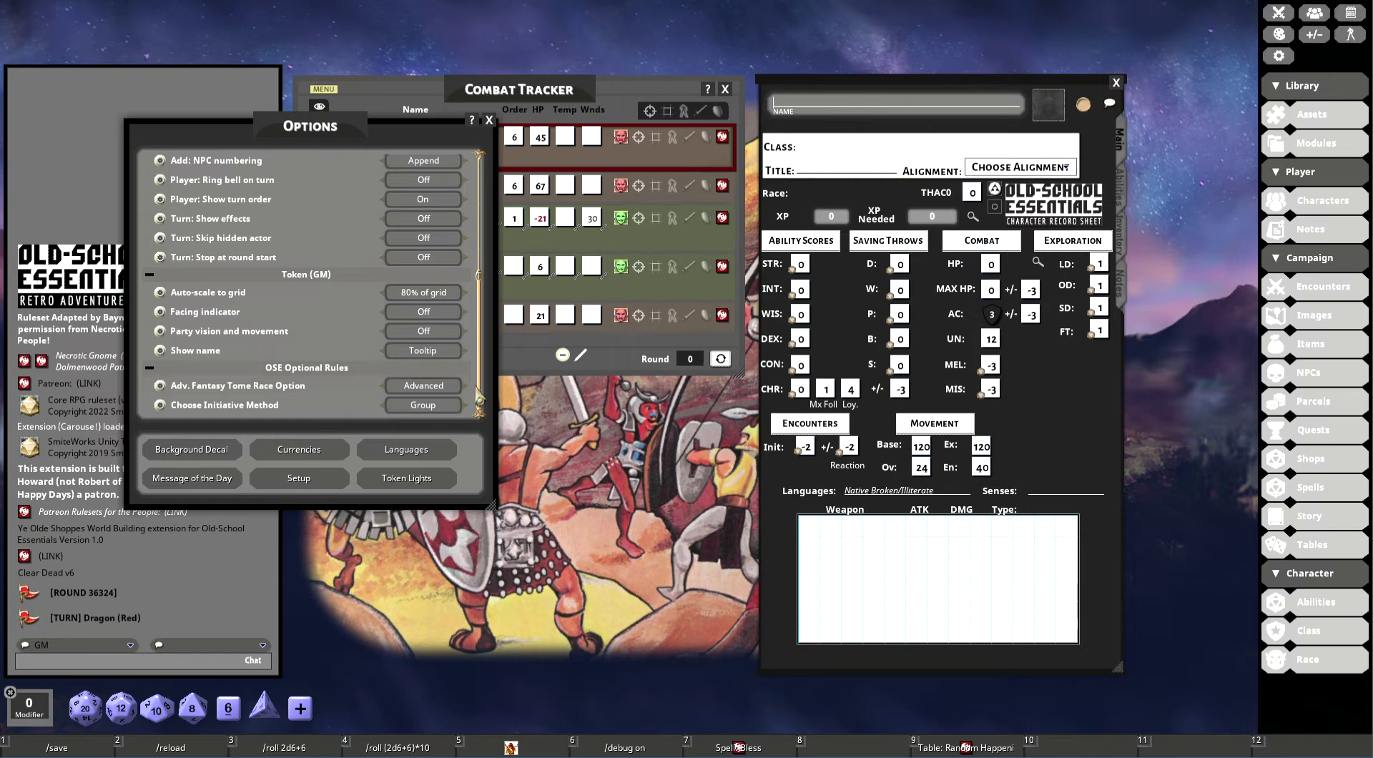
{"action": "left_click", "coordinate": [467, 386]}
{"action": "left_click", "coordinate": [489, 121]}
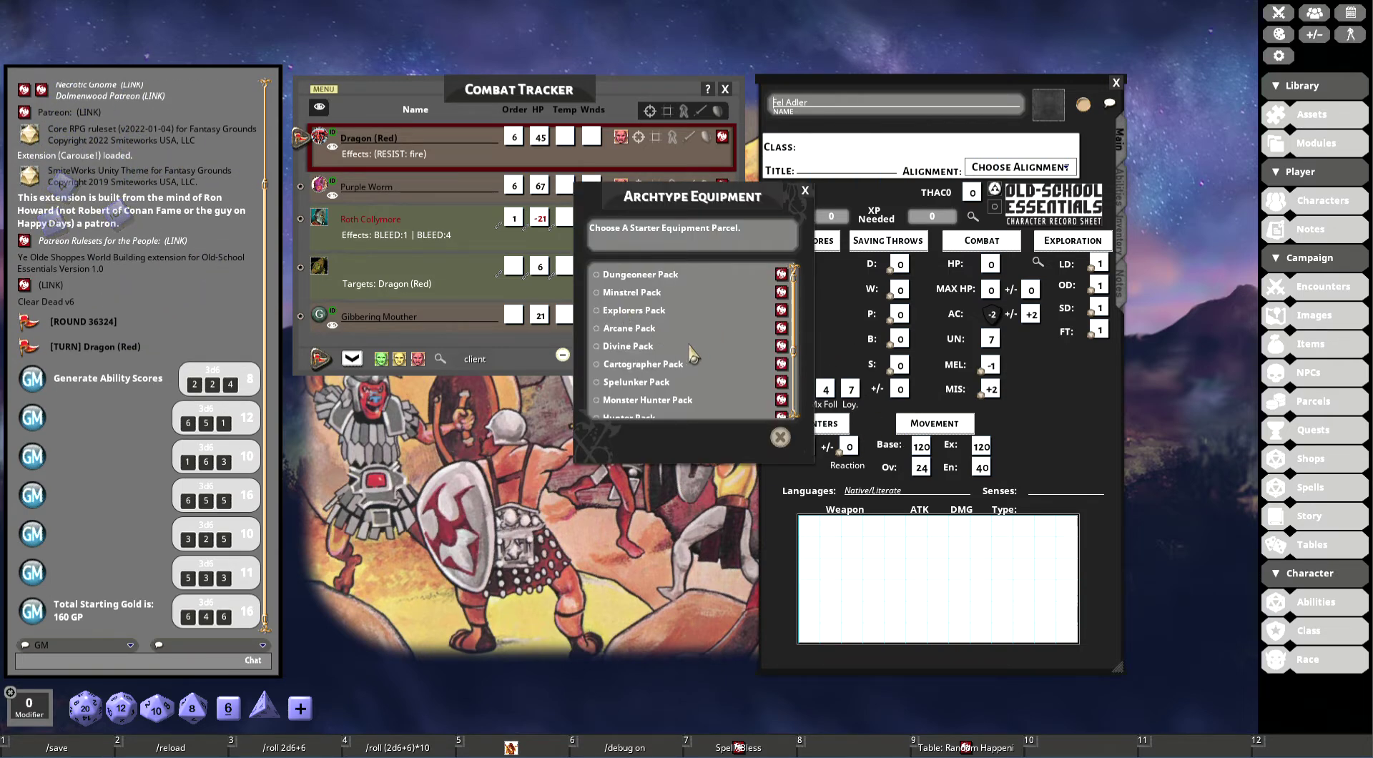
Step: Choose the Street Rat Pack as starter equipment, plus a weapons and armor parcel with leather armor and a short sword
{"action": "scroll", "coordinate": [688, 354], "scroll_direction": "down", "scroll_amount": 3}
{"action": "left_click", "coordinate": [674, 375]}
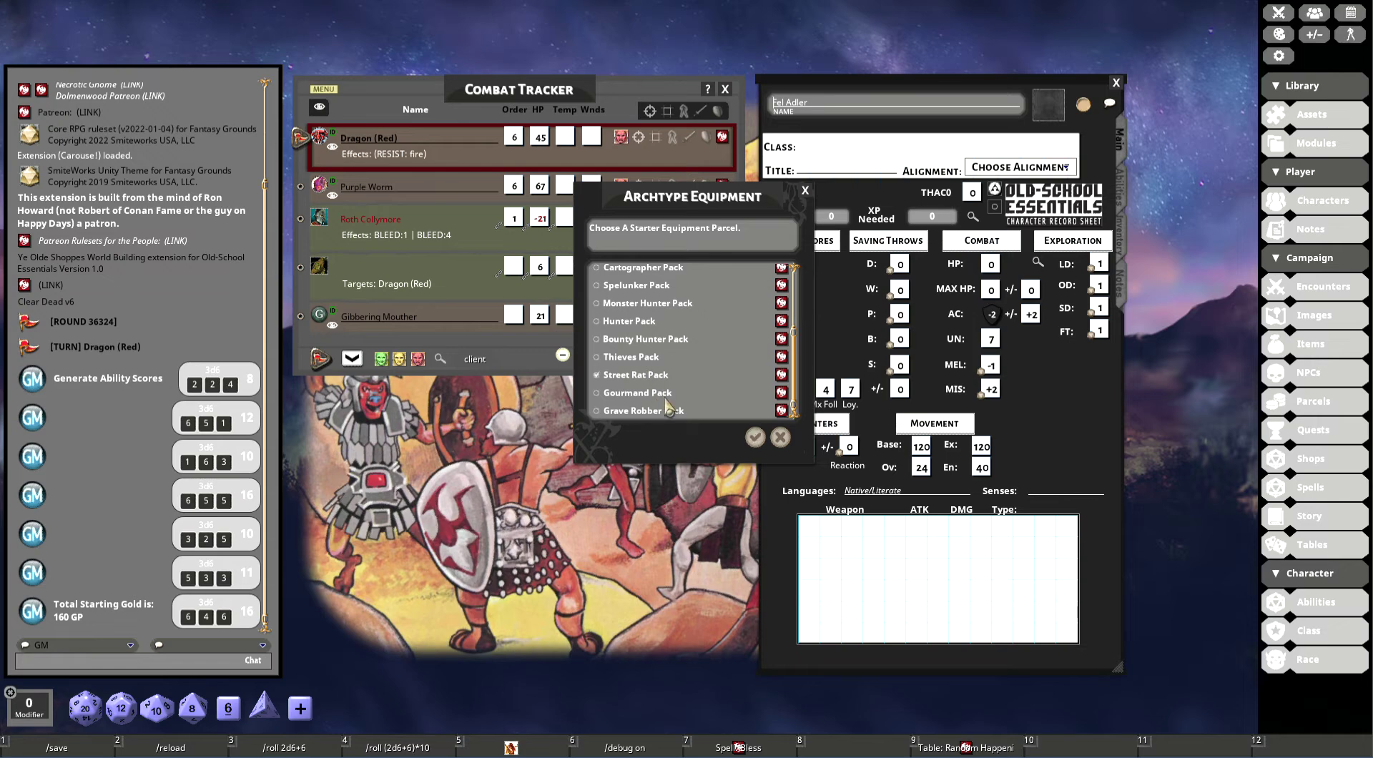
{"action": "left_click", "coordinate": [758, 437]}
{"action": "scroll", "coordinate": [680, 357], "scroll_direction": "down", "scroll_amount": 1}
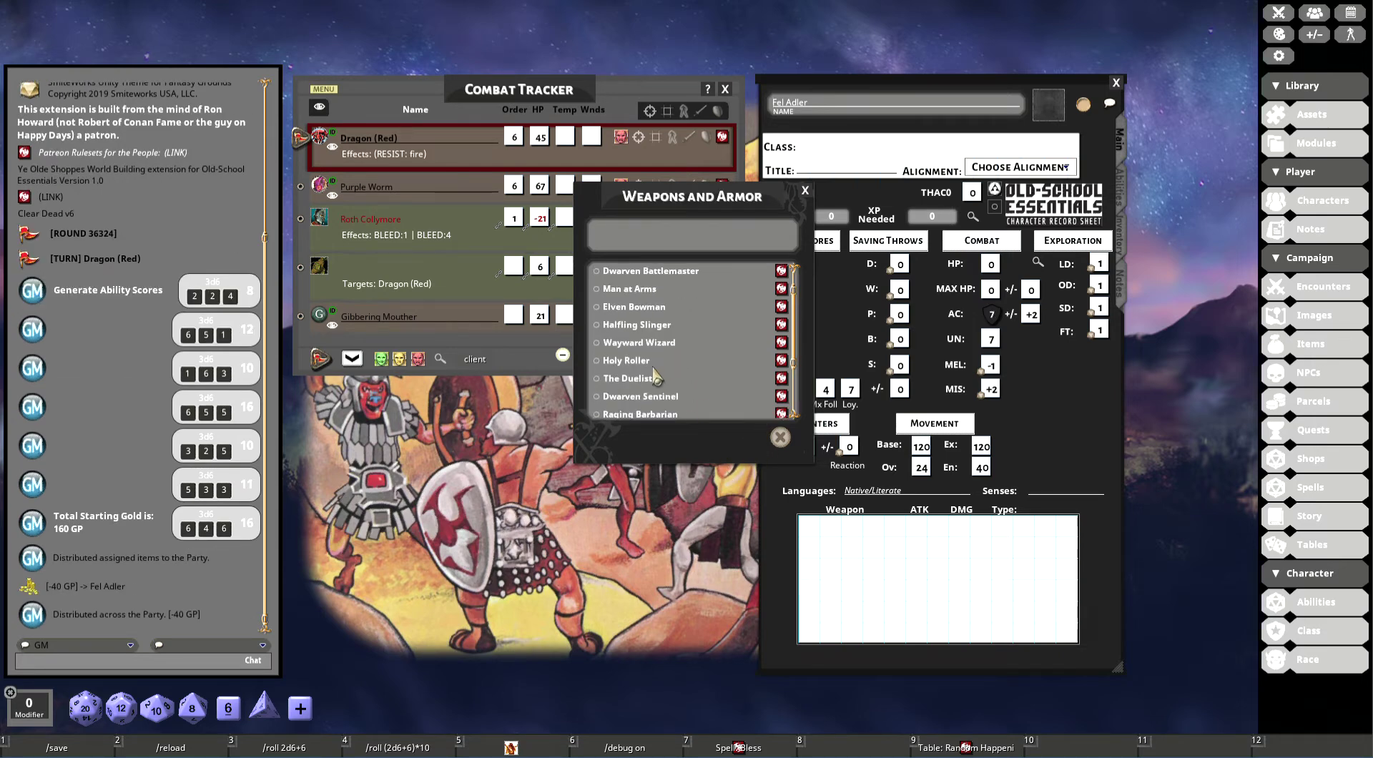
{"action": "left_click", "coordinate": [636, 381]}
{"action": "left_click", "coordinate": [758, 438]}
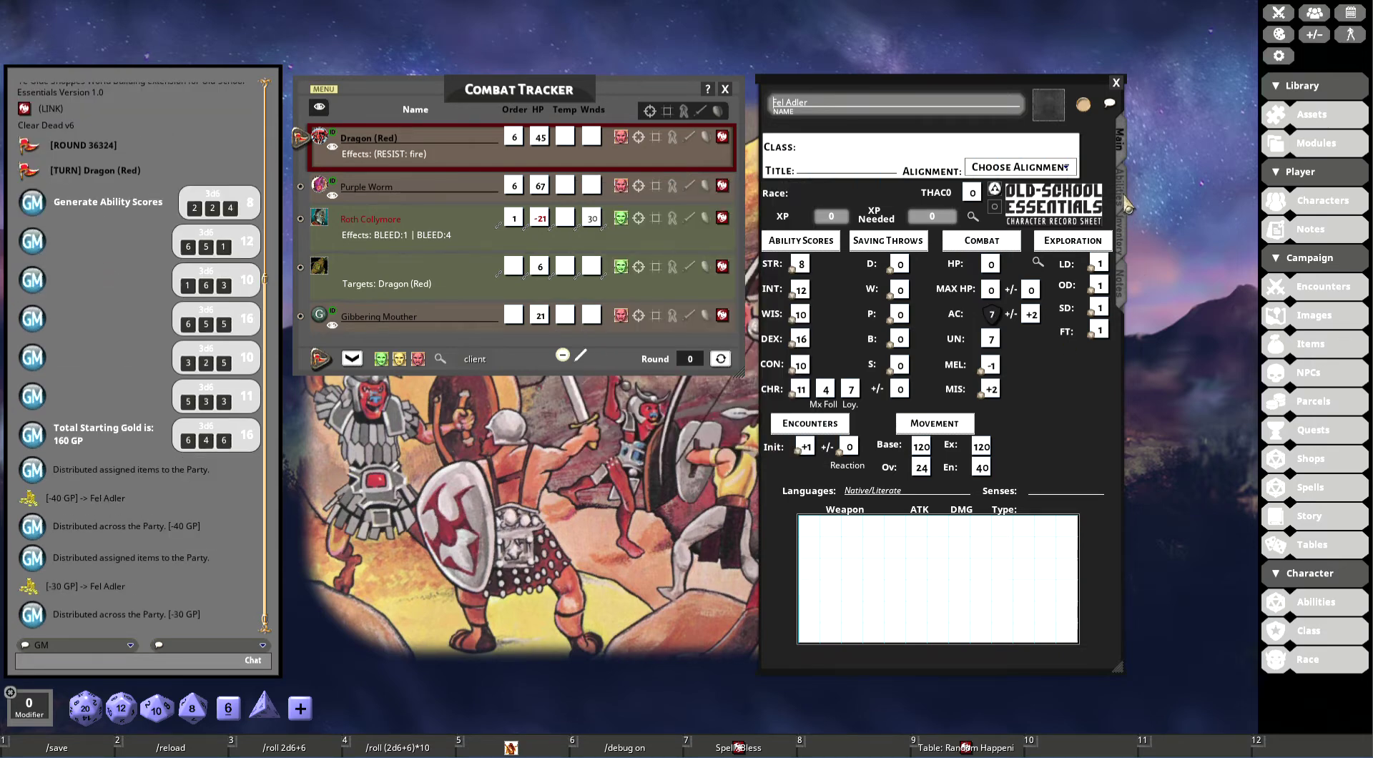
Step: Review the new character's inventory and remaining currency, and return to the main character page
{"action": "left_click", "coordinate": [1120, 196]}
{"action": "left_click", "coordinate": [1125, 247]}
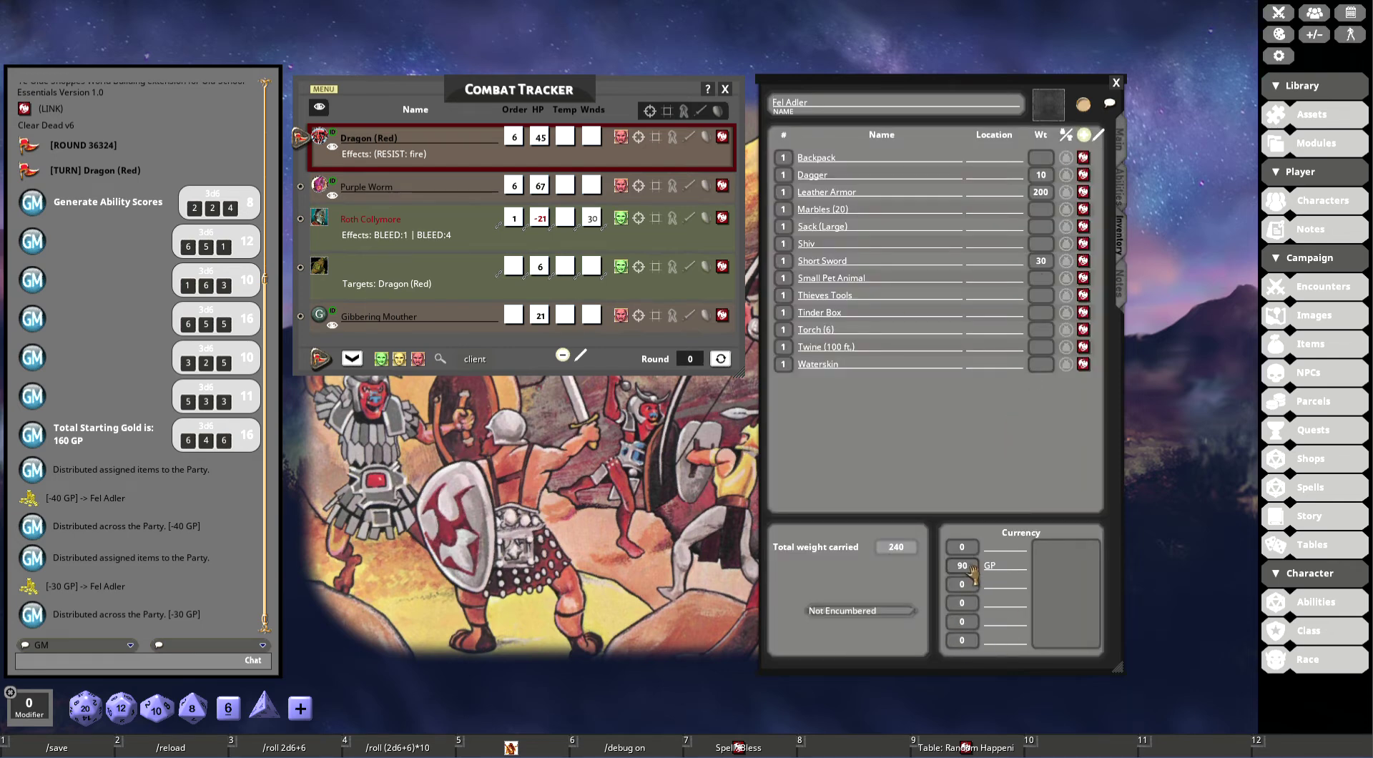
{"action": "left_click", "coordinate": [1125, 146]}
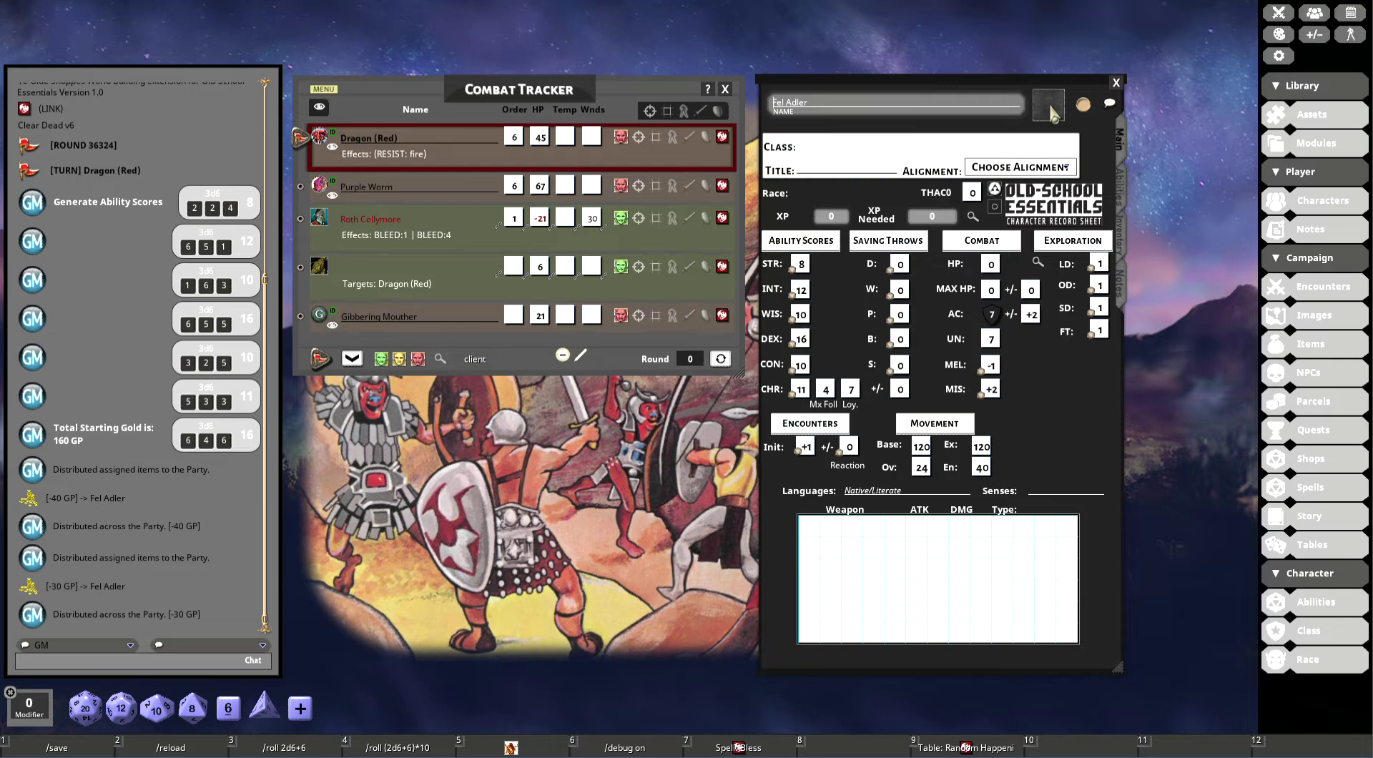
Step: Set the character's portrait to the orange figure in the portrait picker's first row
{"action": "left_click", "coordinate": [1050, 107]}
{"action": "left_click", "coordinate": [665, 304]}
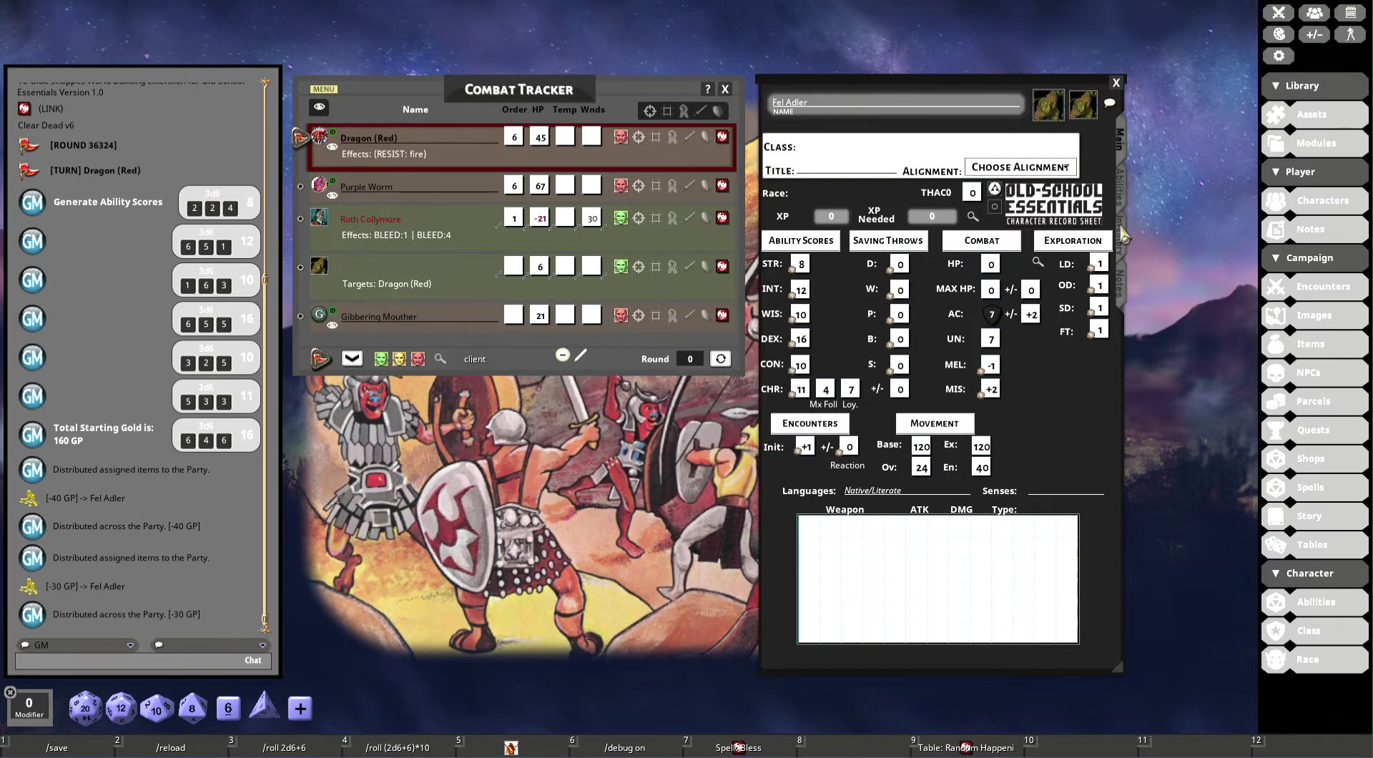
{"action": "left_click", "coordinate": [1065, 111]}
{"action": "left_click", "coordinate": [704, 286]}
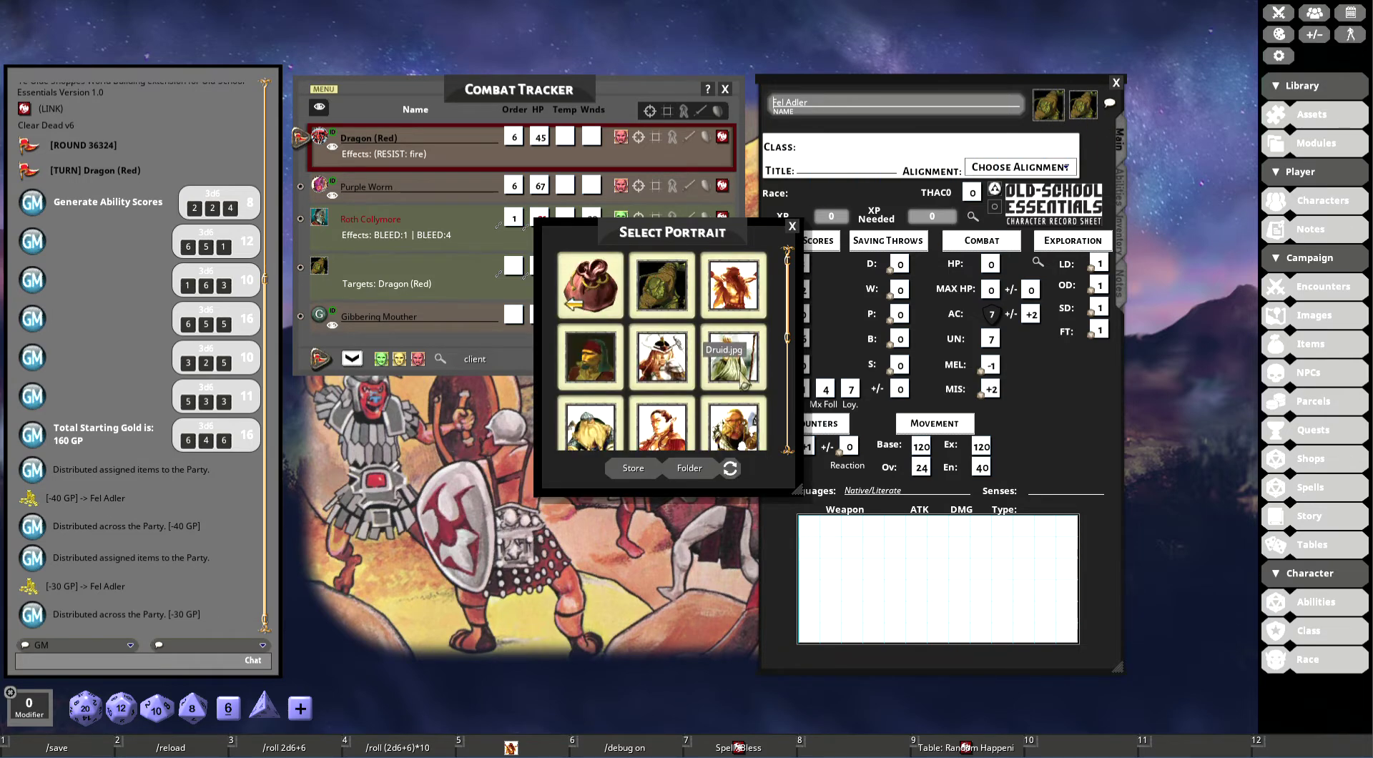
{"action": "left_click", "coordinate": [748, 303]}
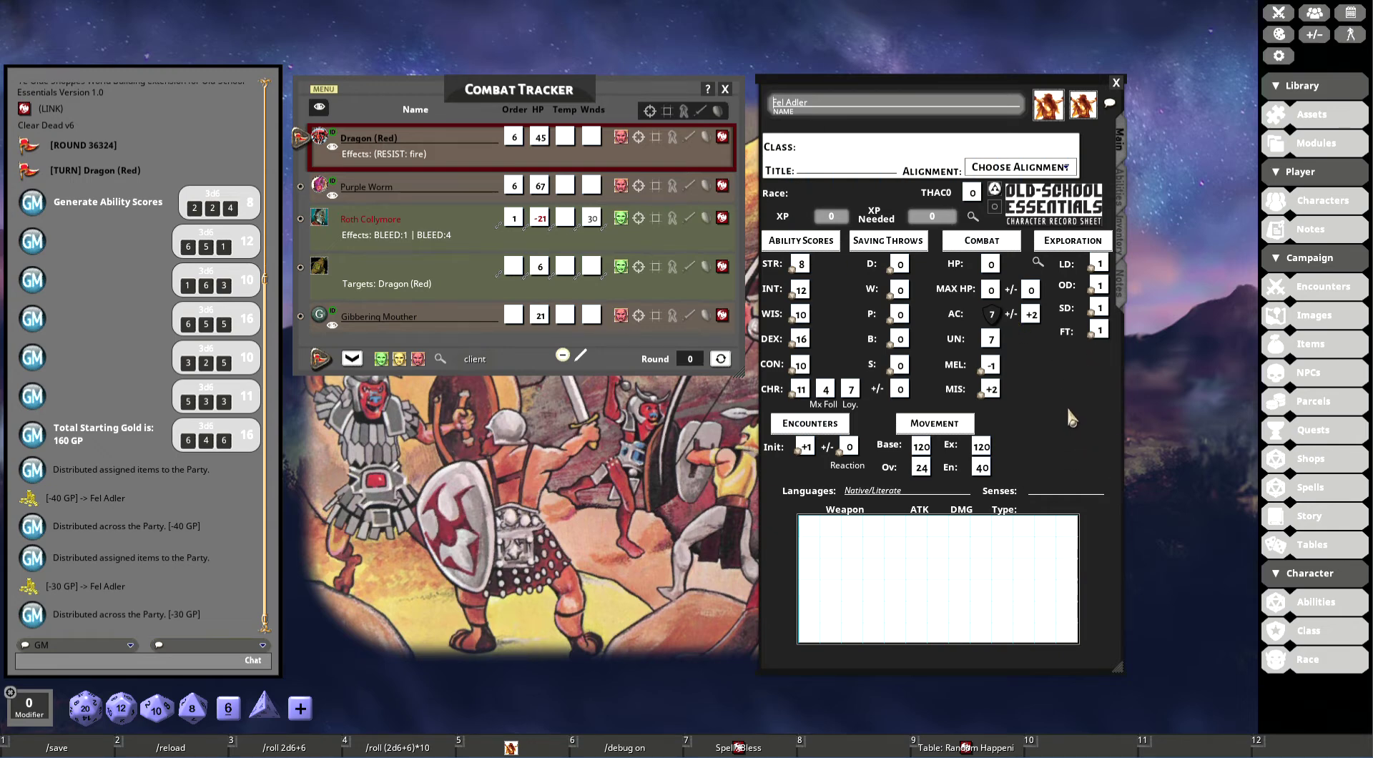
Step: Open the character's XP window, enable MultiClass, and move the window clear of the character sheet
{"action": "left_click", "coordinate": [972, 216]}
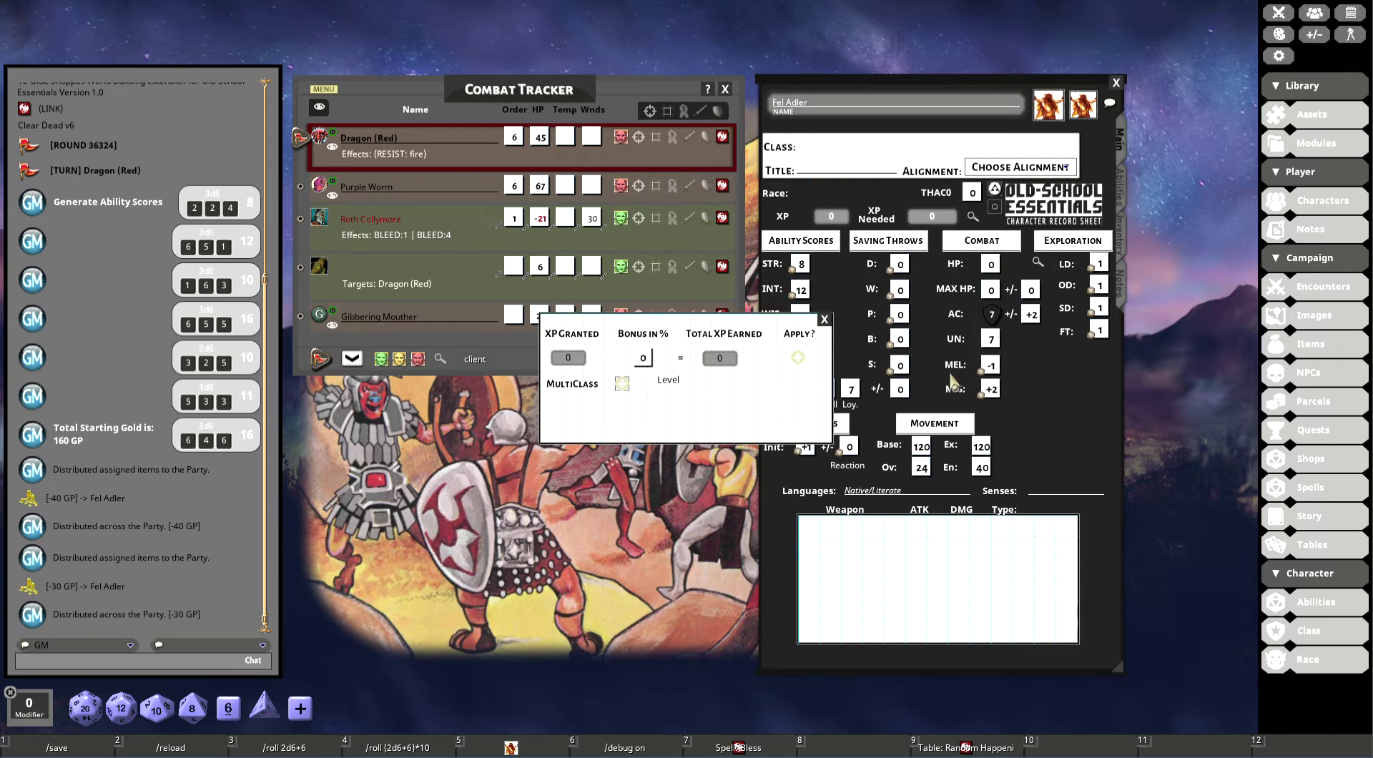
{"action": "left_click", "coordinate": [623, 386]}
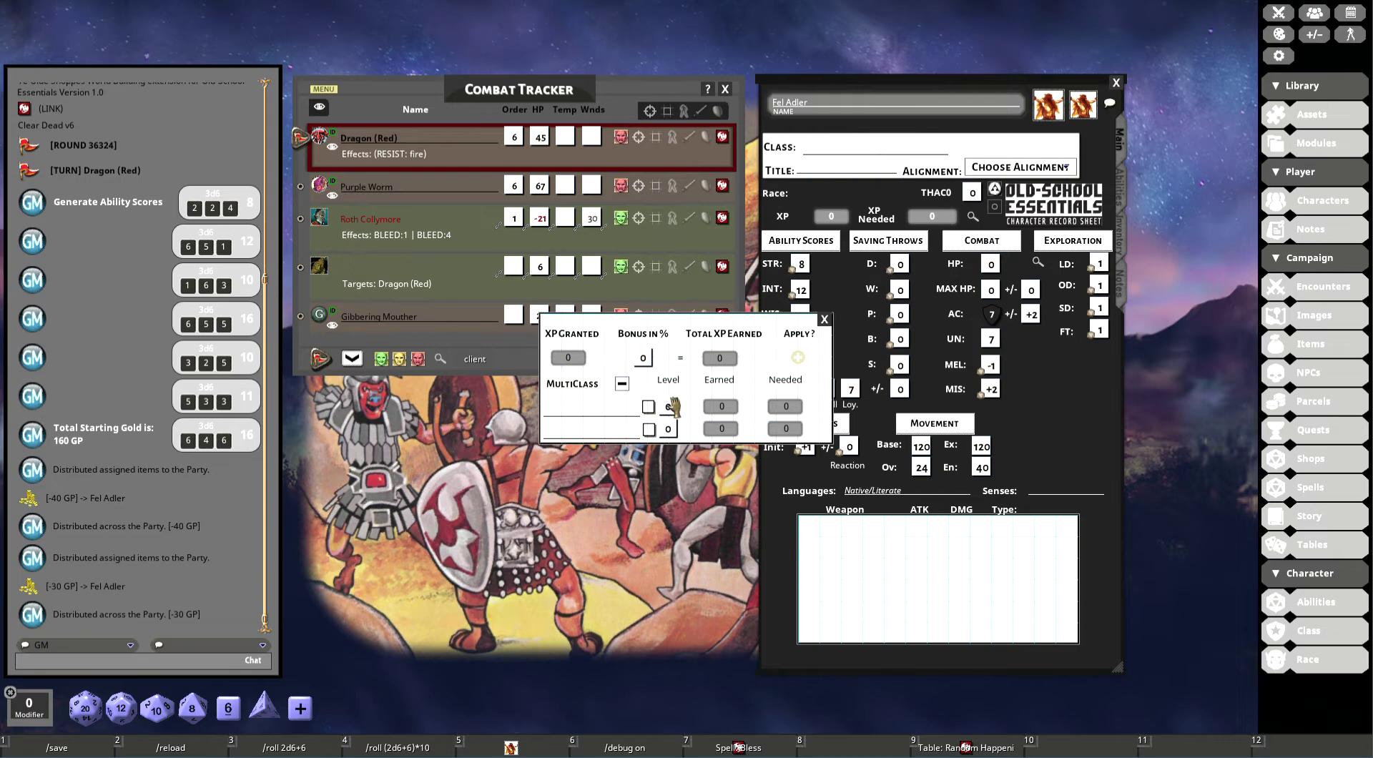
{"action": "left_click_drag", "start_coordinate": [688, 331], "coordinate": [565, 312]}
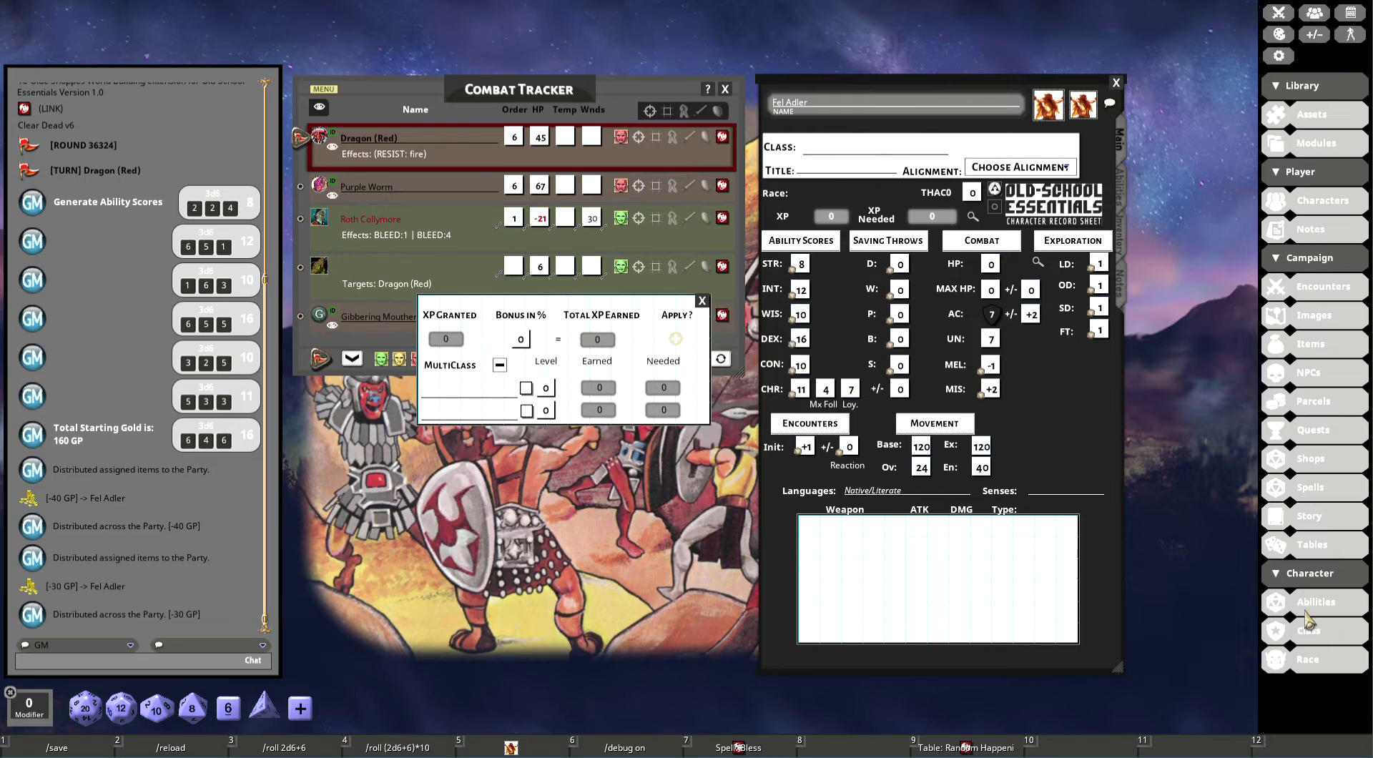
Step: Open the class list and review the Fighter class record
{"action": "left_click", "coordinate": [1309, 630]}
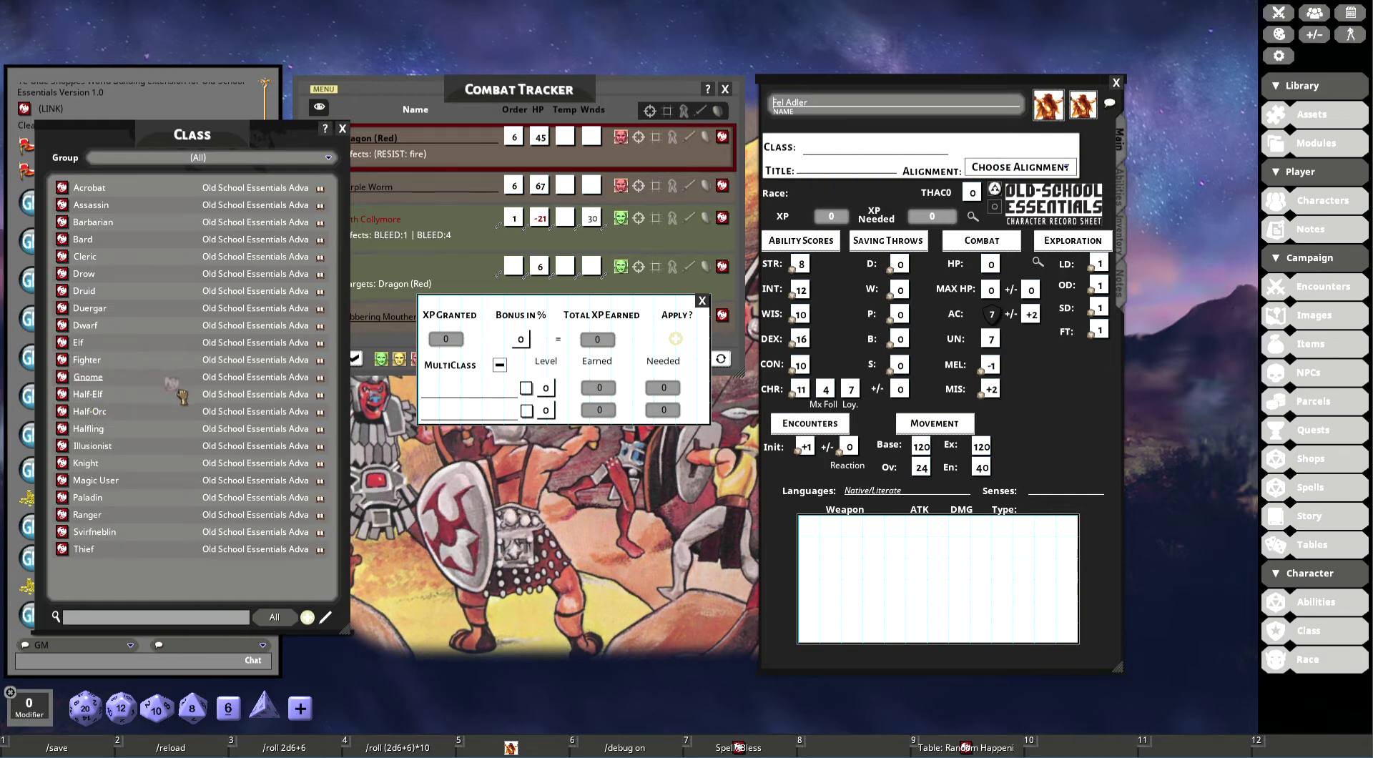
{"action": "left_click", "coordinate": [80, 359]}
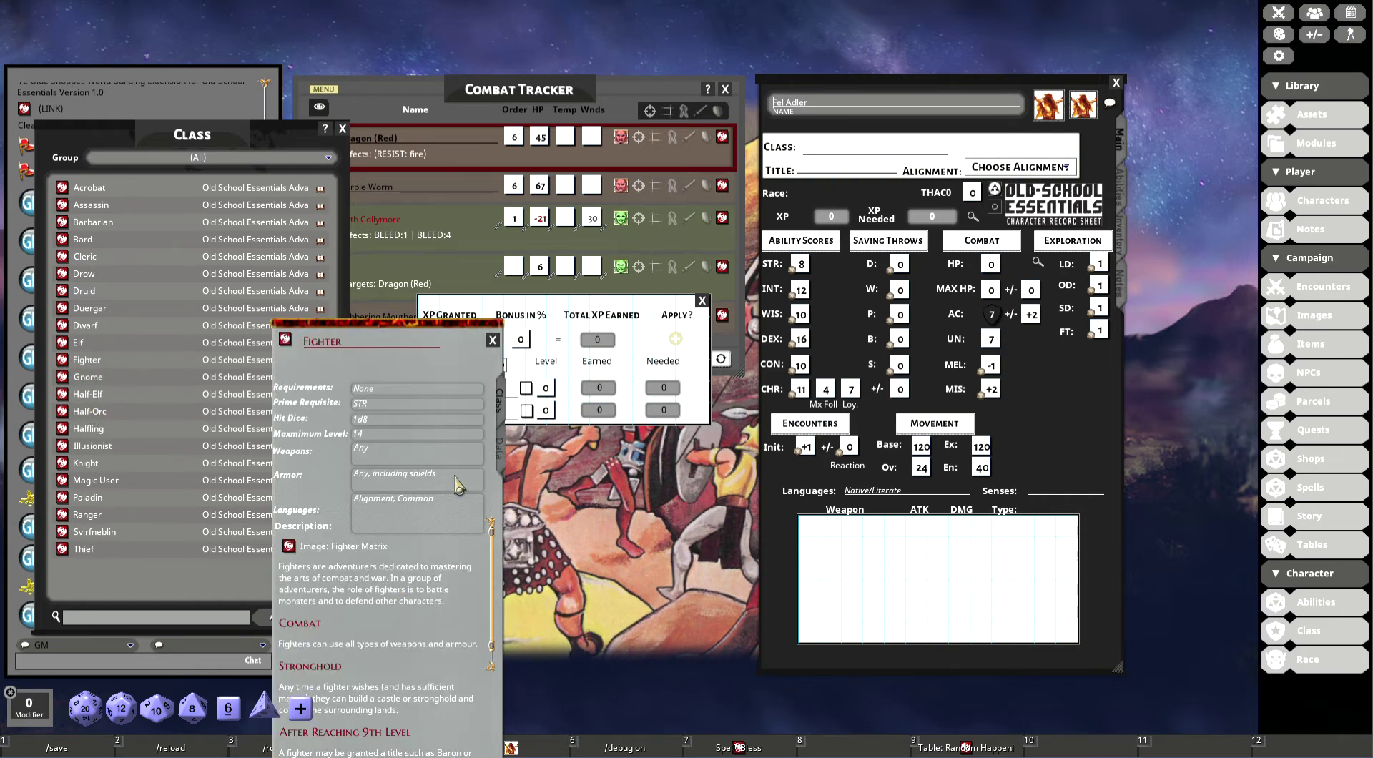
{"action": "left_click", "coordinate": [492, 340]}
Step: Assign the Gnome race from the race list to the character and close the list
{"action": "left_click", "coordinate": [1339, 662]}
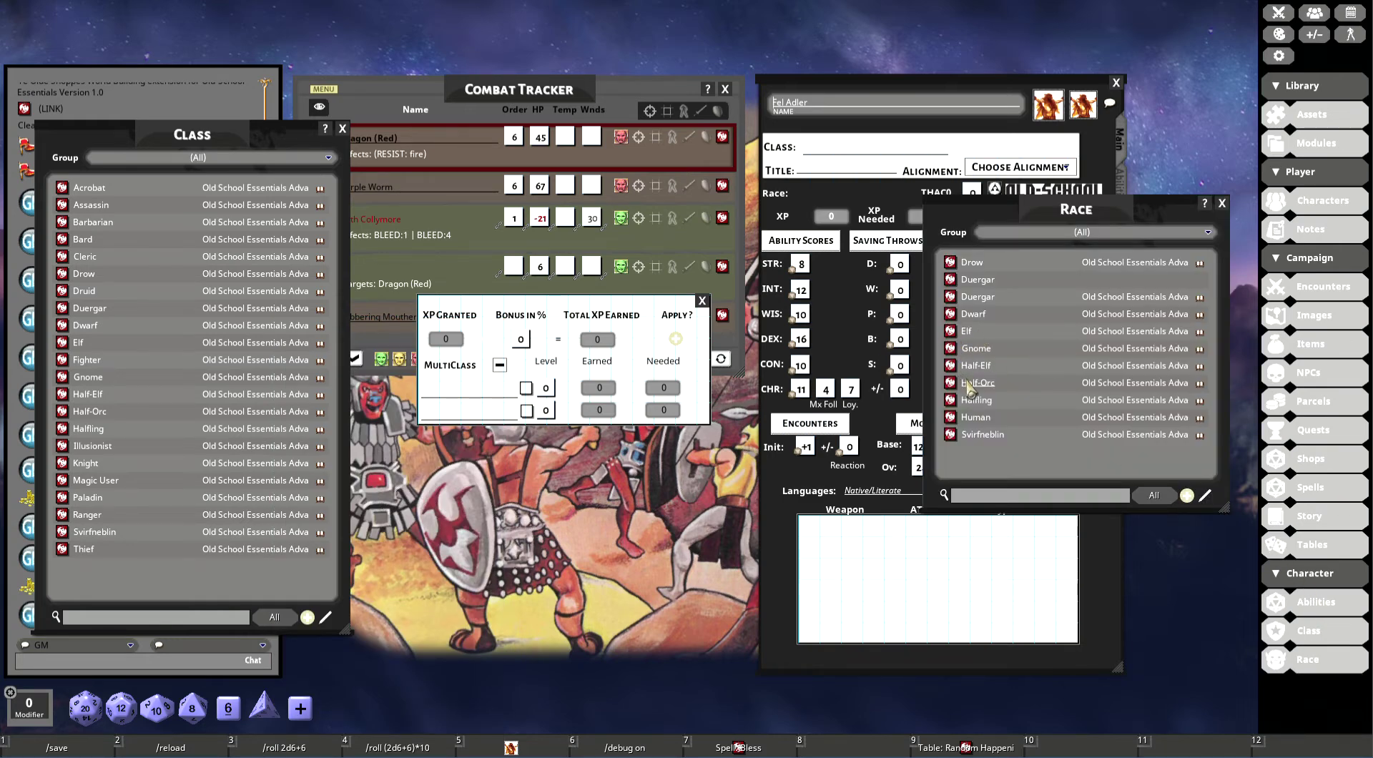
{"action": "left_click_drag", "start_coordinate": [952, 349], "coordinate": [833, 193]}
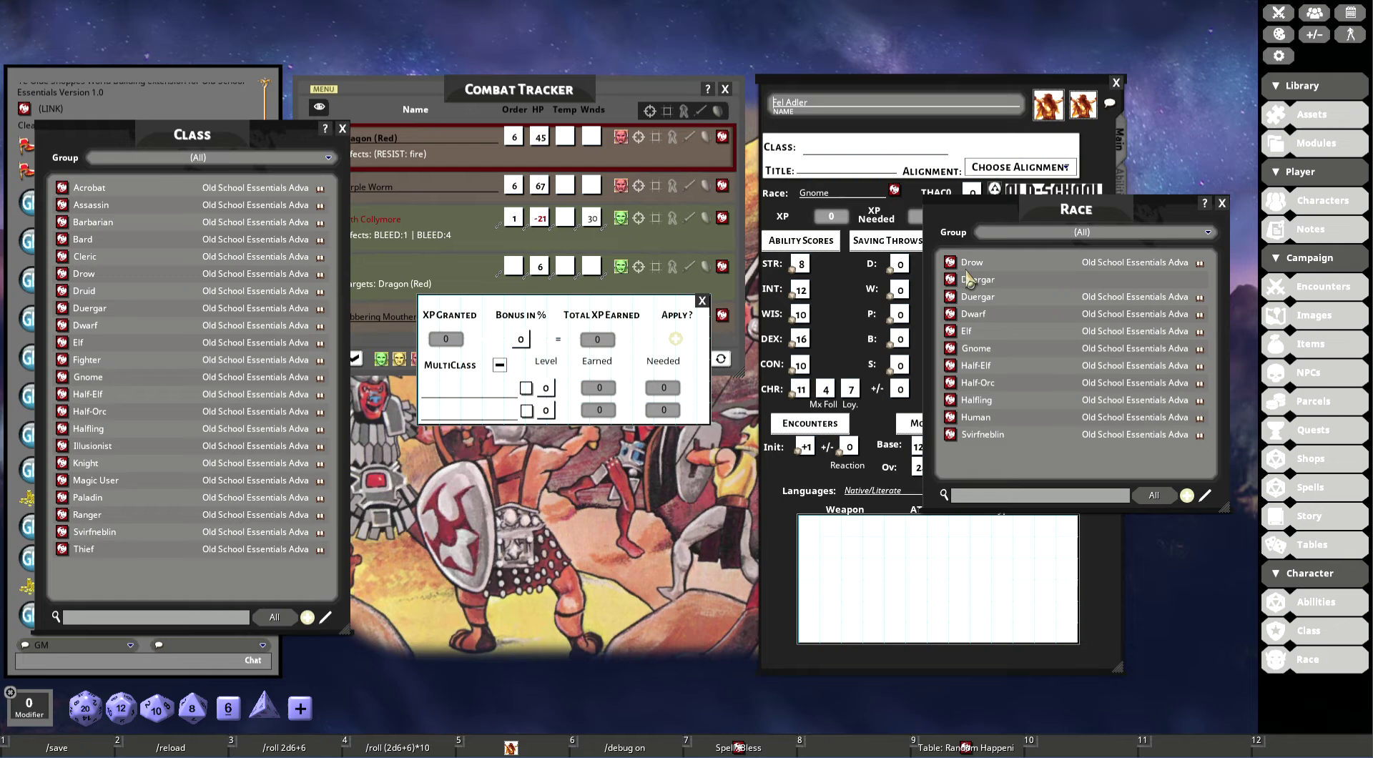
{"action": "left_click", "coordinate": [1222, 203]}
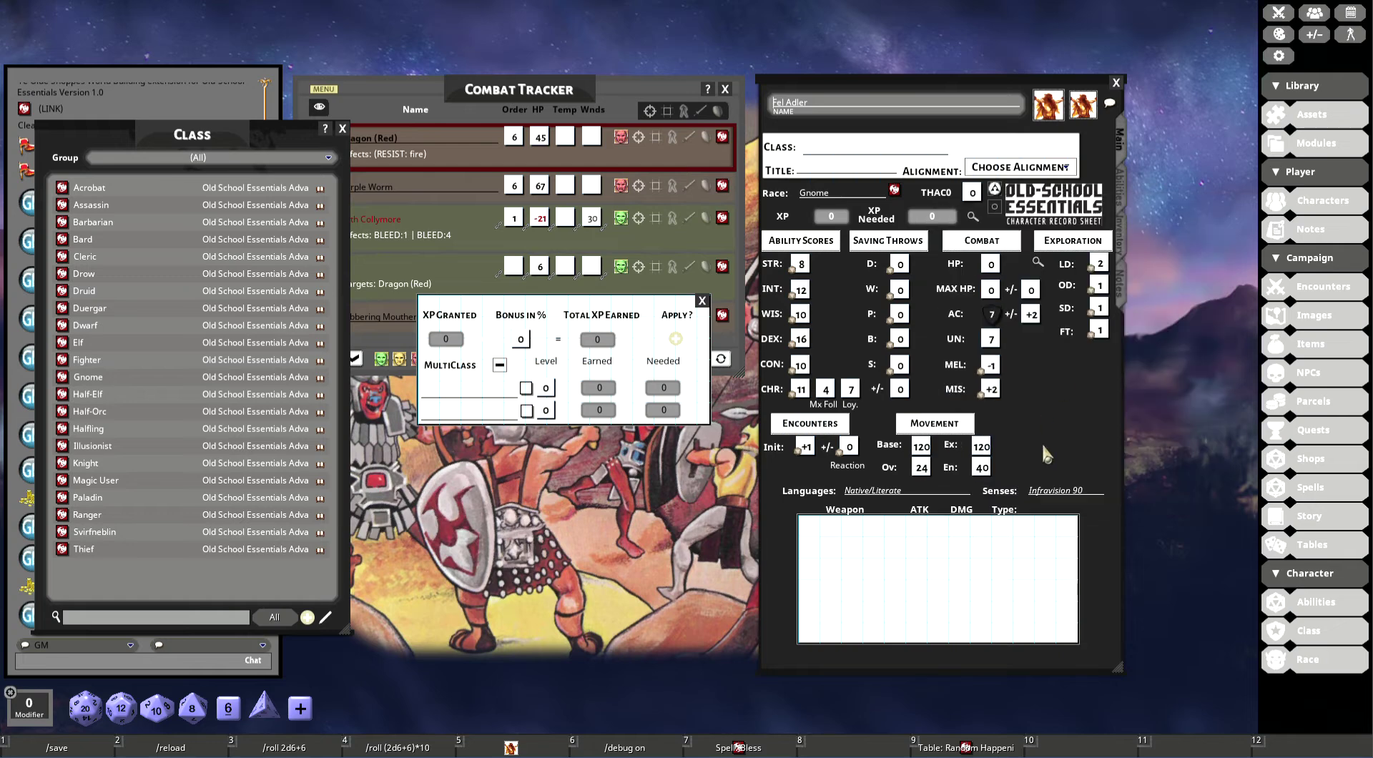
Step: Display the Construction Tricks skill among the character's exploration skills and roll a check for it
{"action": "left_click", "coordinate": [1039, 262]}
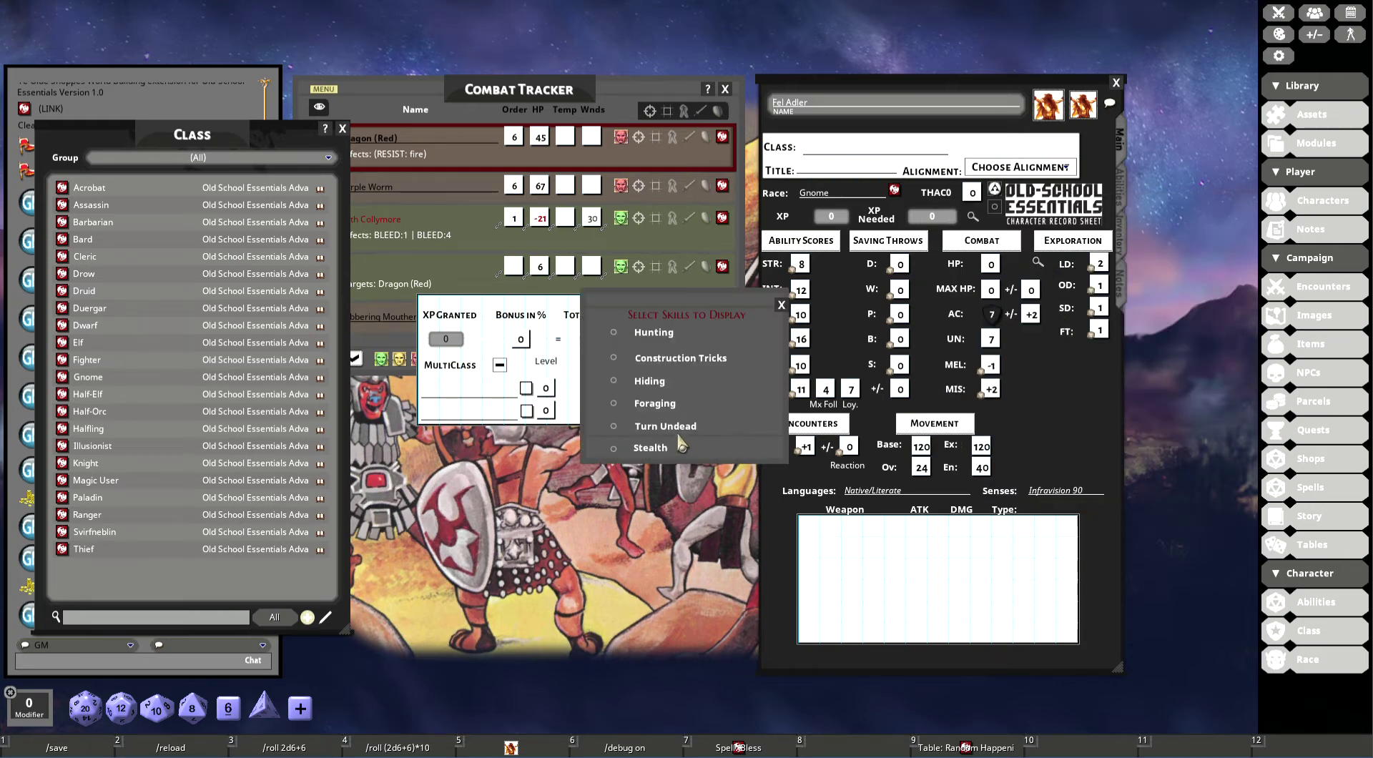
{"action": "left_click", "coordinate": [782, 306]}
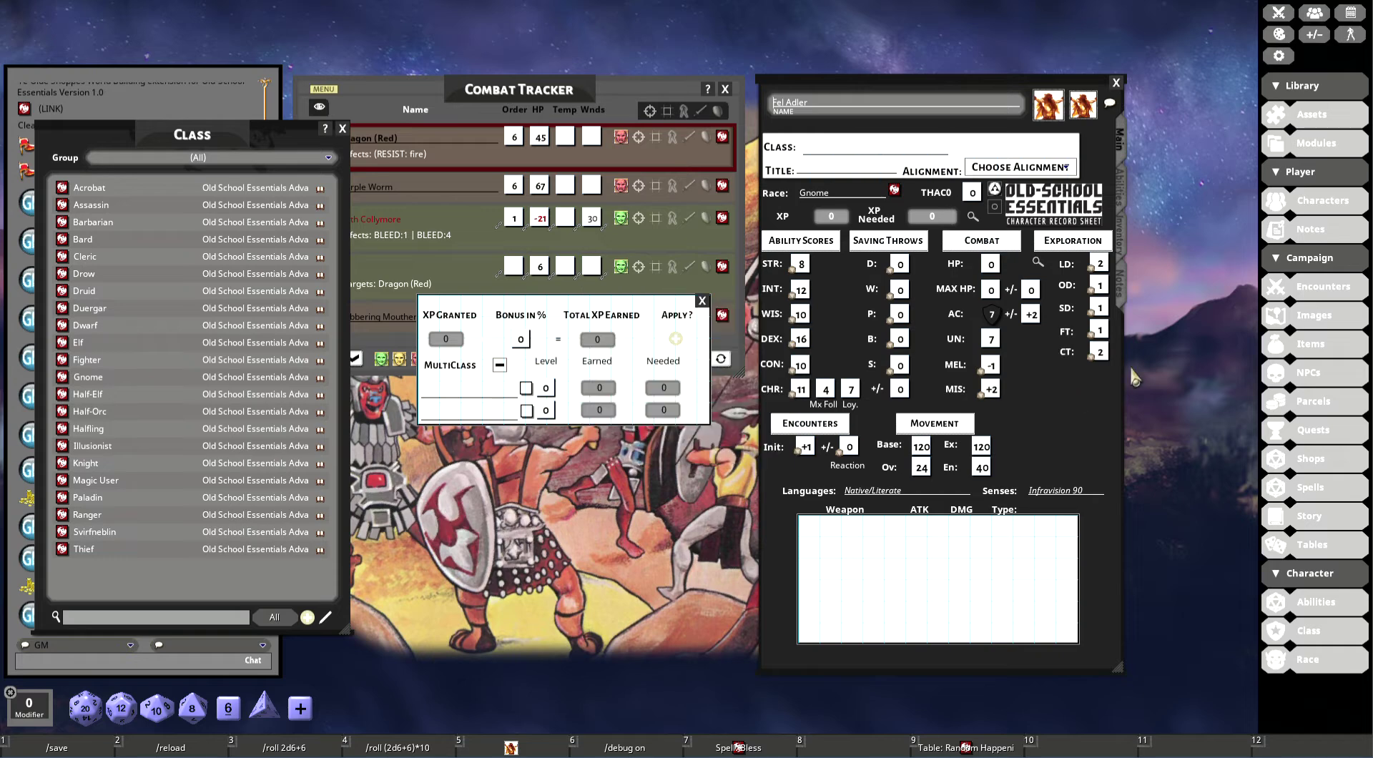
{"action": "double_click", "coordinate": [1107, 356]}
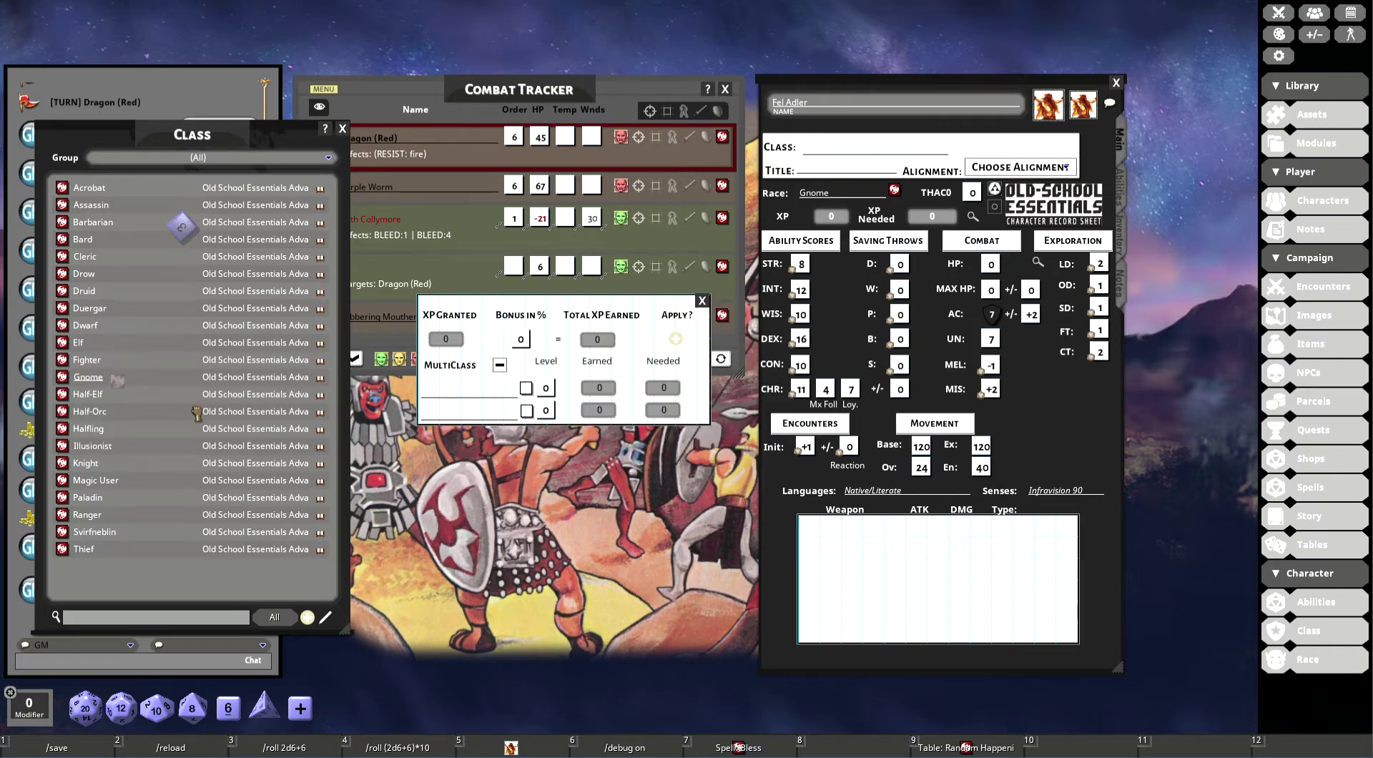
Step: Assign Fighter as the first and Thief as the second class in the character's MultiClass section
{"action": "left_click_drag", "start_coordinate": [453, 402], "coordinate": [453, 402]}
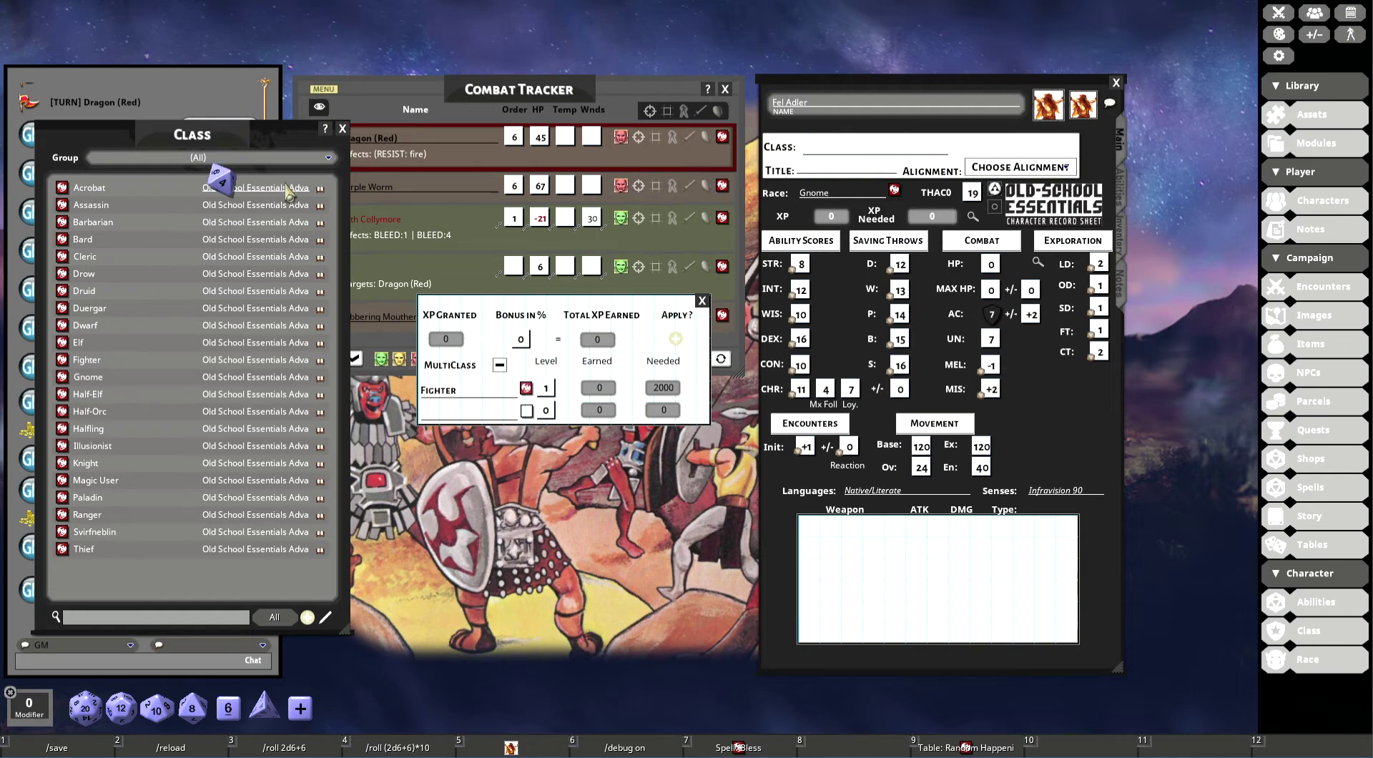
{"action": "left_click_drag", "start_coordinate": [301, 138], "coordinate": [1347, 149]}
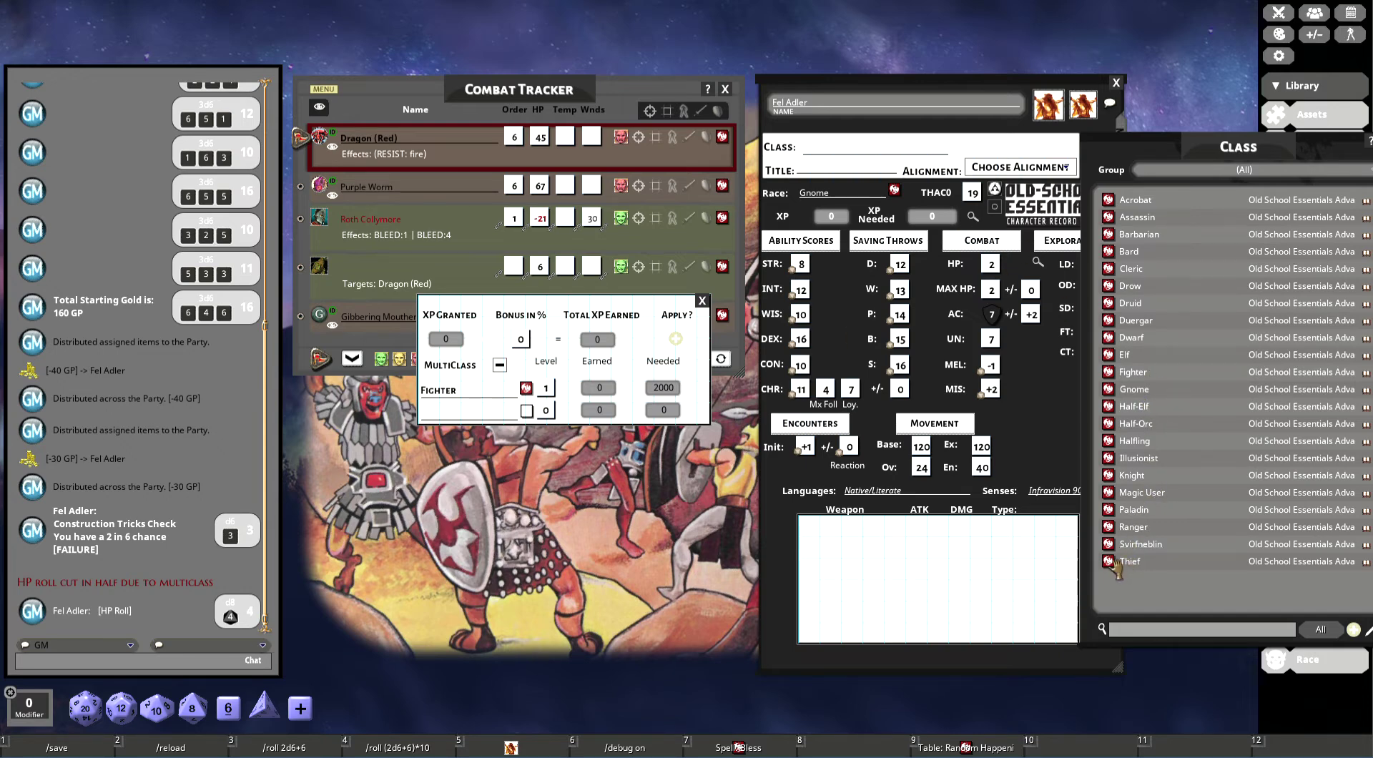
{"action": "left_click_drag", "start_coordinate": [485, 419], "coordinate": [485, 419]}
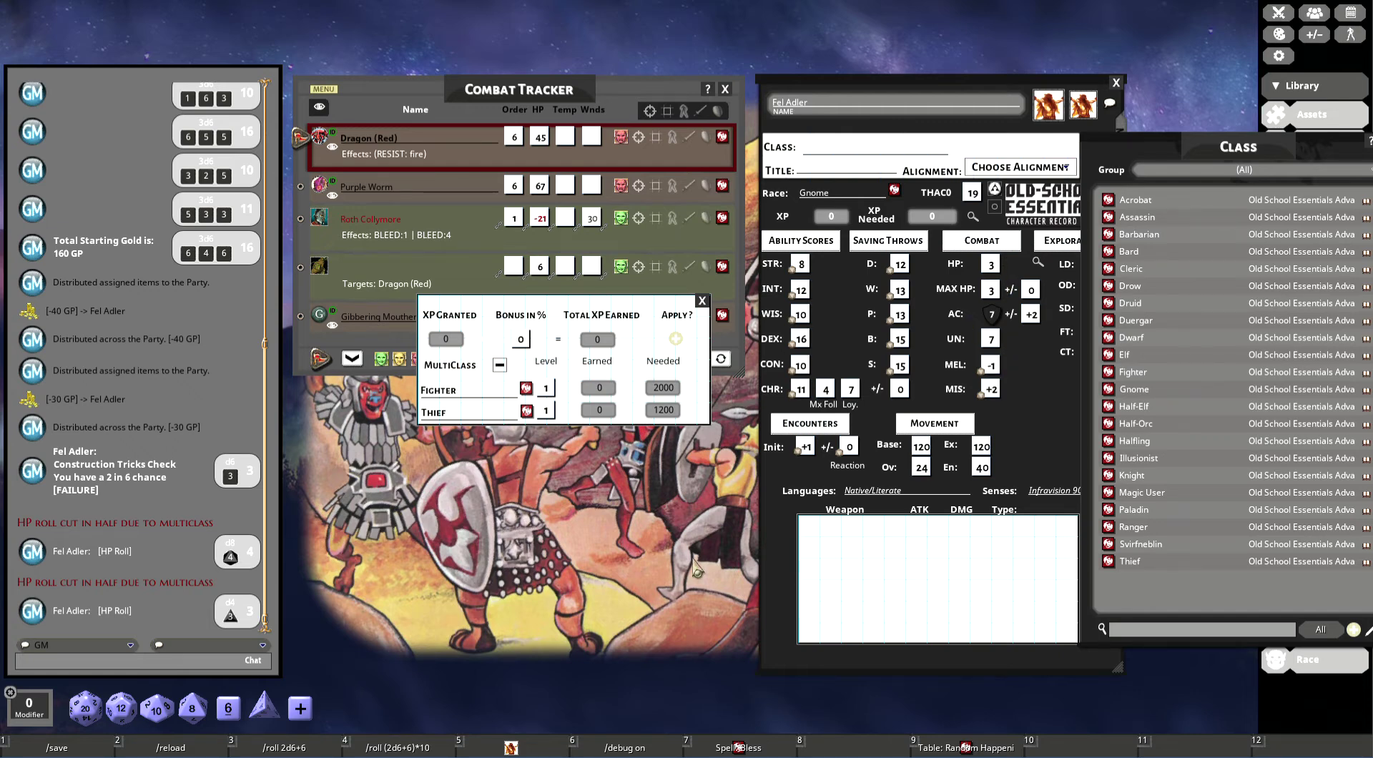
Step: Look through the character's notes, main statistics, thief skills and class abilities
{"action": "left_click_drag", "start_coordinate": [775, 512], "coordinate": [760, 510]}
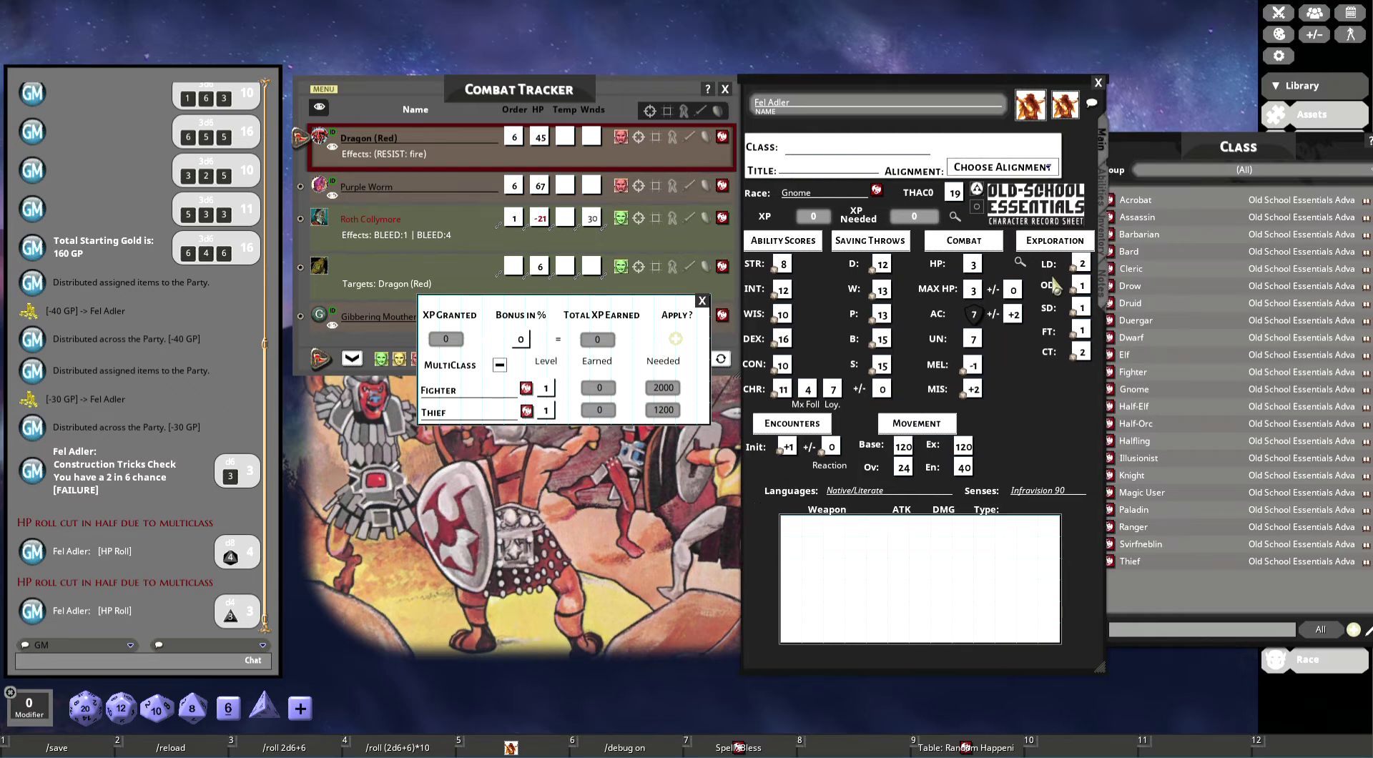
{"action": "left_click", "coordinate": [1106, 283]}
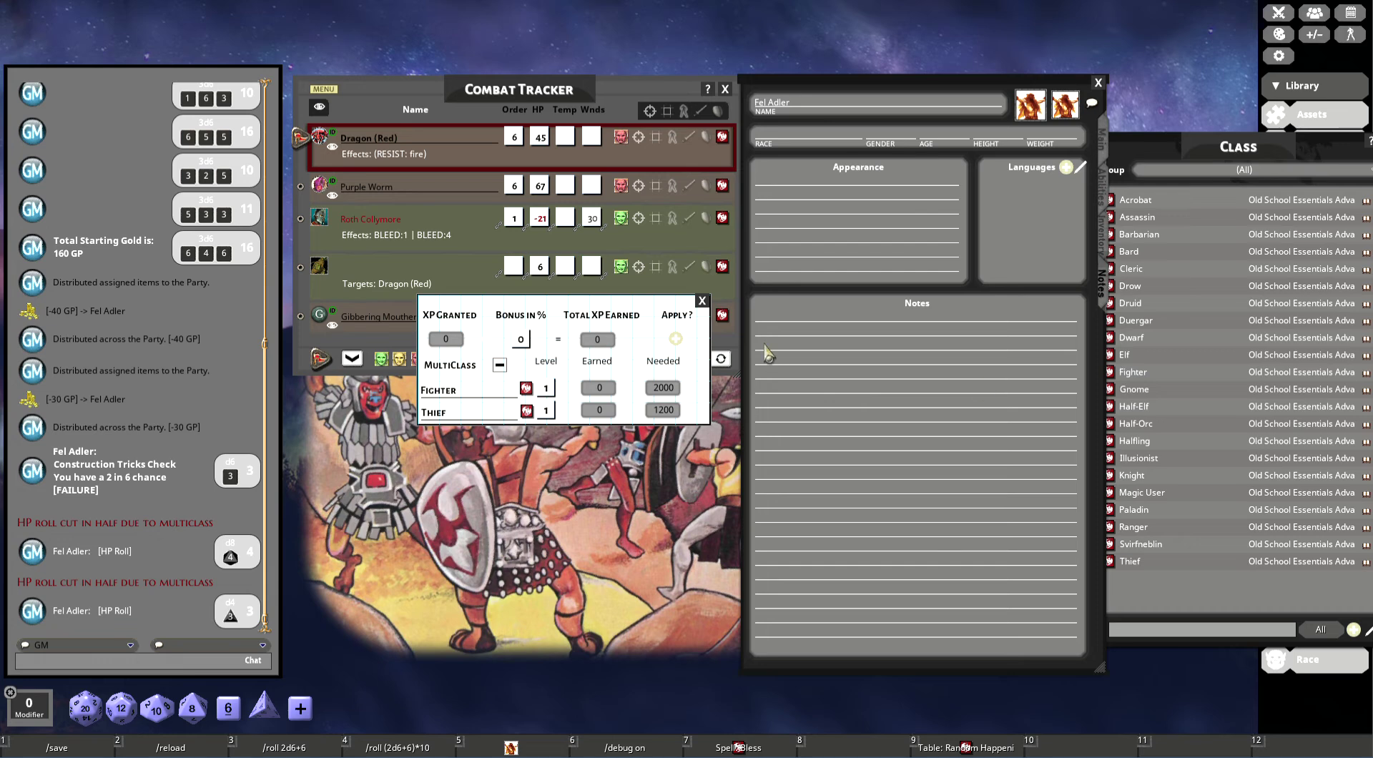
{"action": "left_click", "coordinate": [1105, 148]}
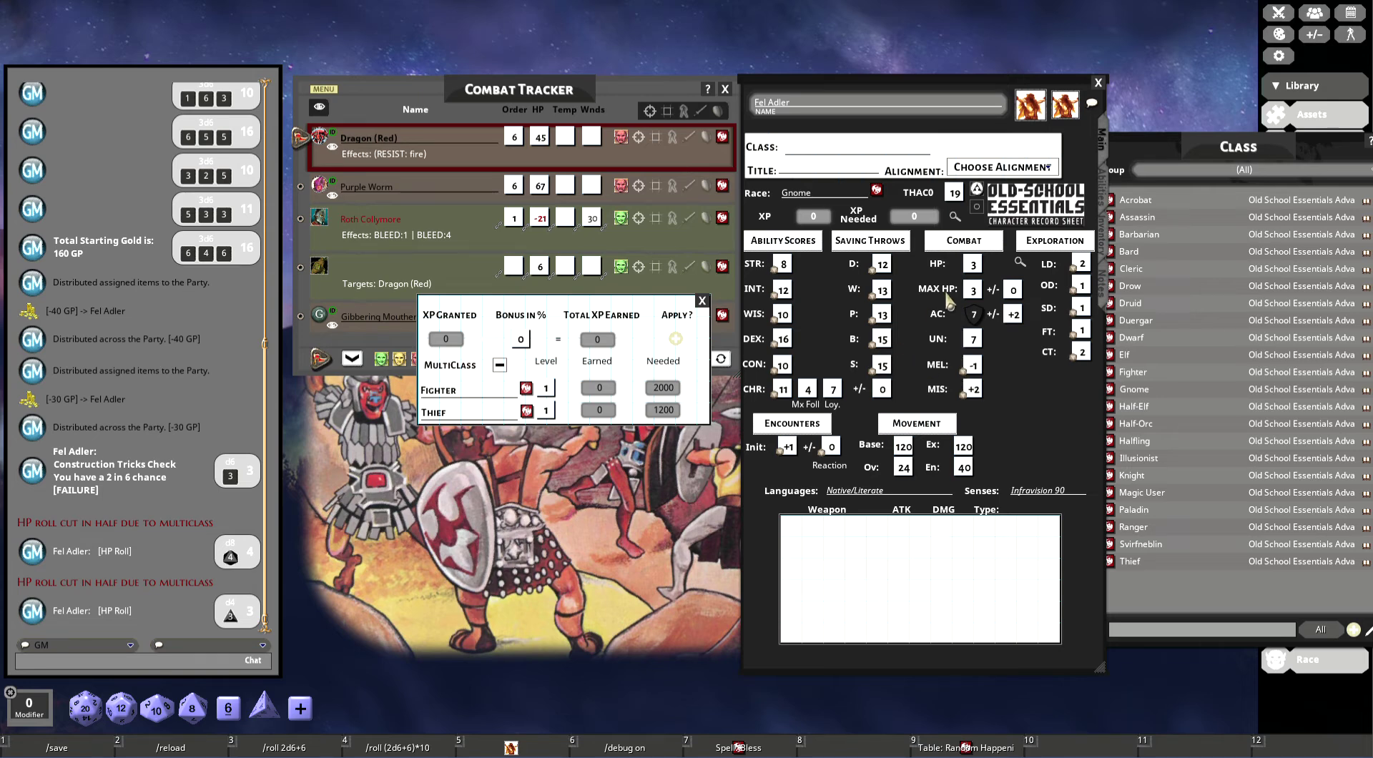
{"action": "left_click", "coordinate": [1105, 206]}
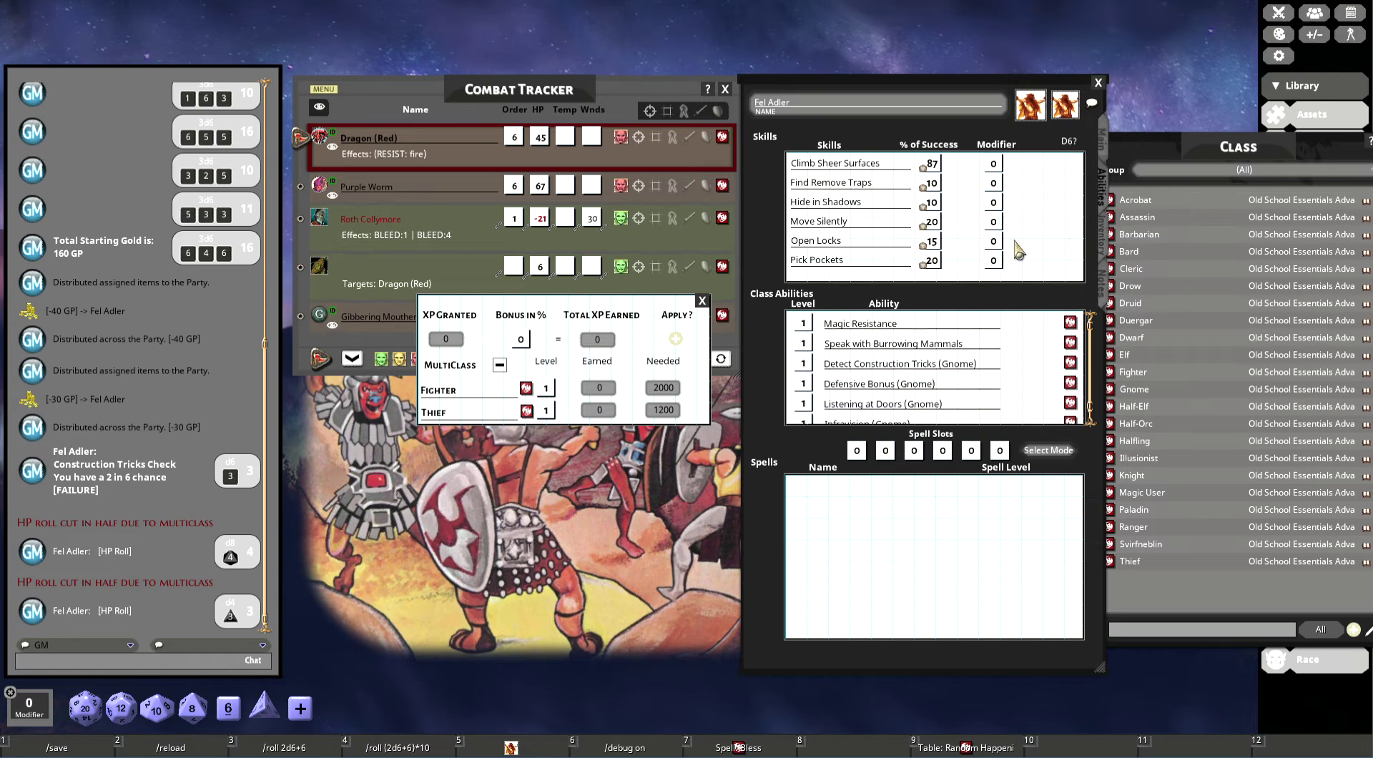
{"action": "left_click", "coordinate": [1107, 140]}
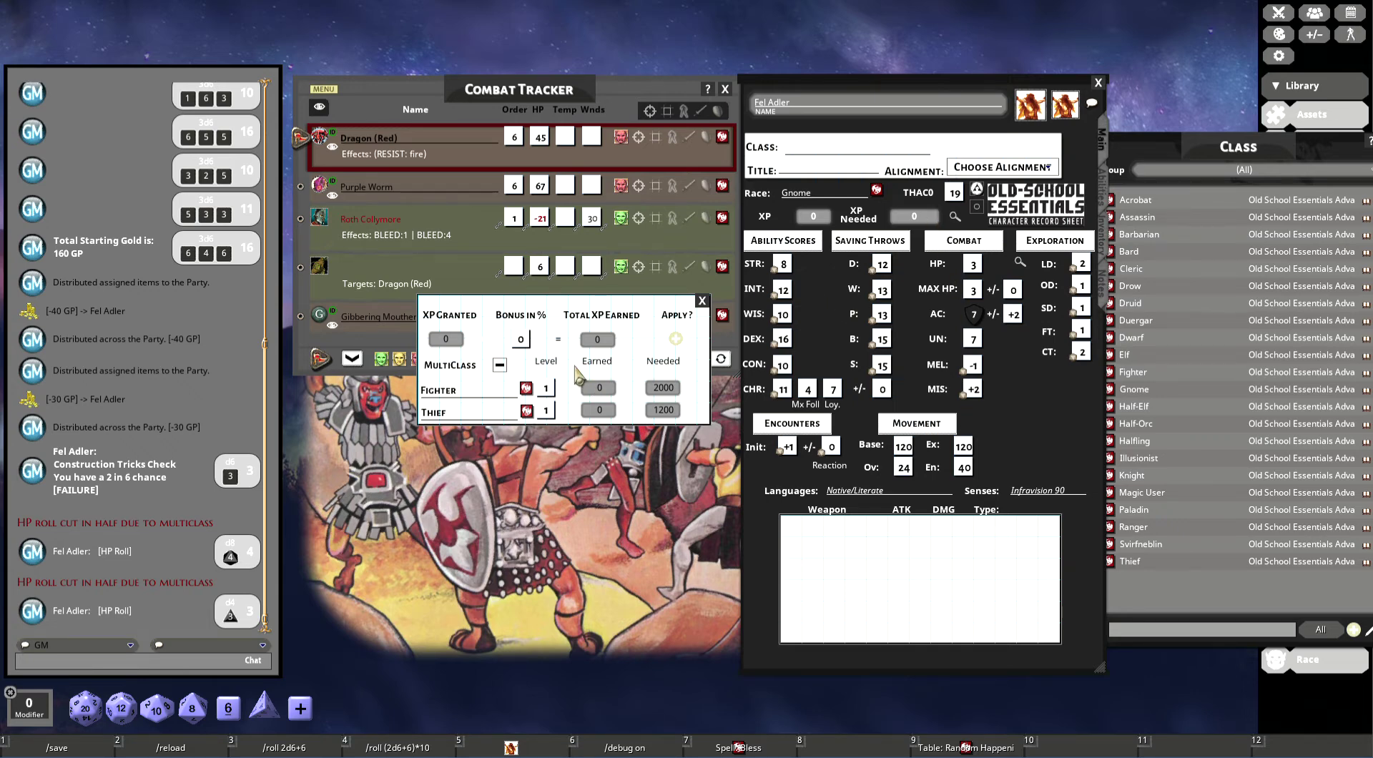
Step: Open the party sheet's watch order and remove the existing party member
{"action": "left_click", "coordinate": [1353, 35]}
{"action": "left_click", "coordinate": [1354, 34]}
{"action": "left_click", "coordinate": [1316, 15]}
{"action": "left_click_drag", "start_coordinate": [1355, 150], "coordinate": [486, 194]}
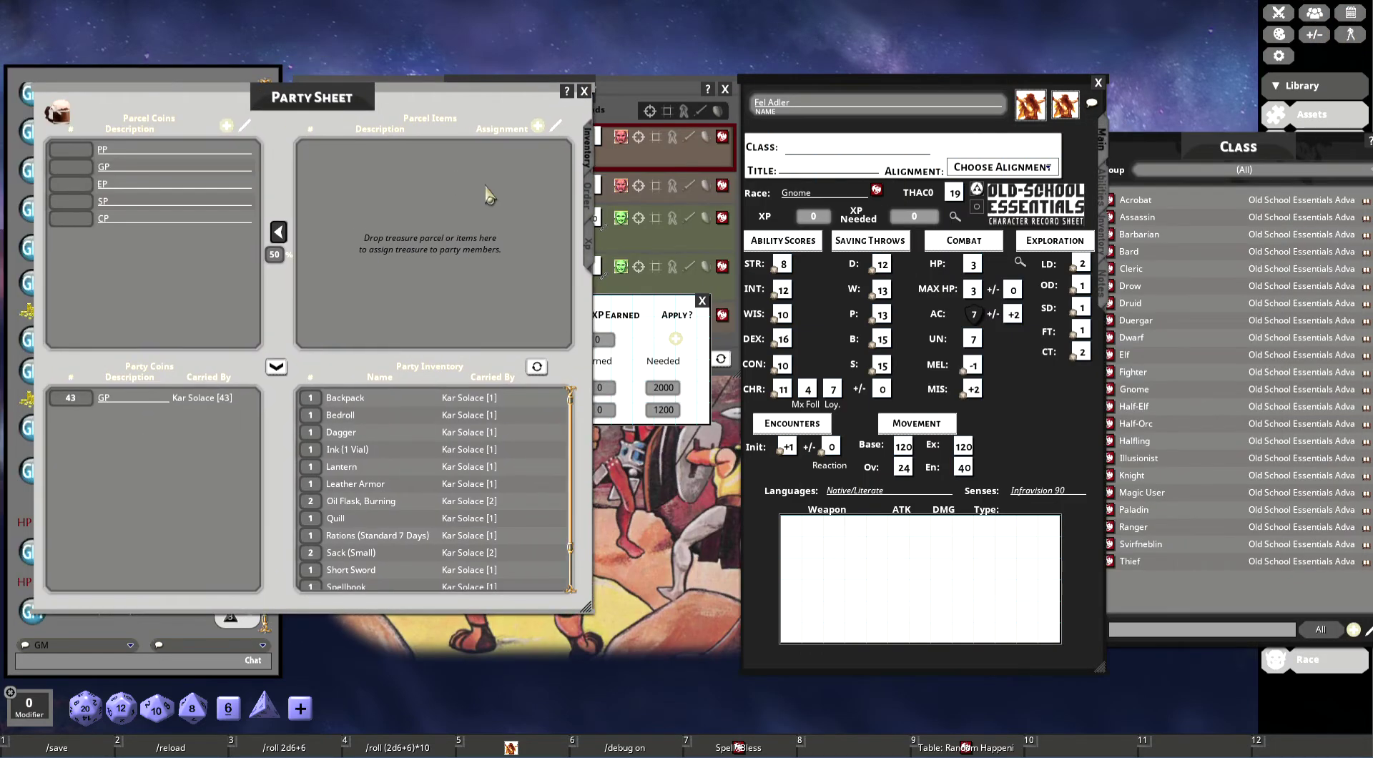
{"action": "left_click", "coordinate": [587, 204]}
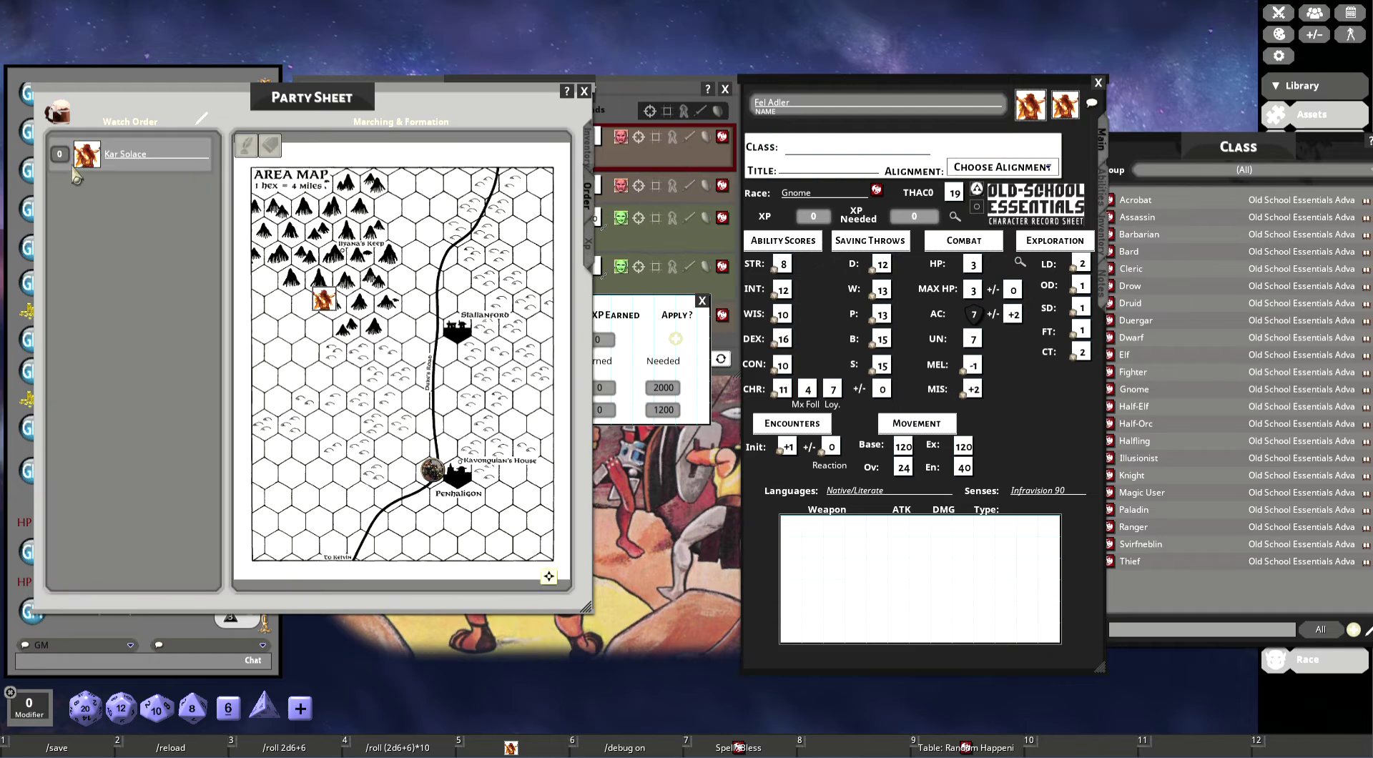
{"action": "right_click", "coordinate": [148, 146]}
{"action": "left_click", "coordinate": [116, 184]}
{"action": "left_click", "coordinate": [108, 216]}
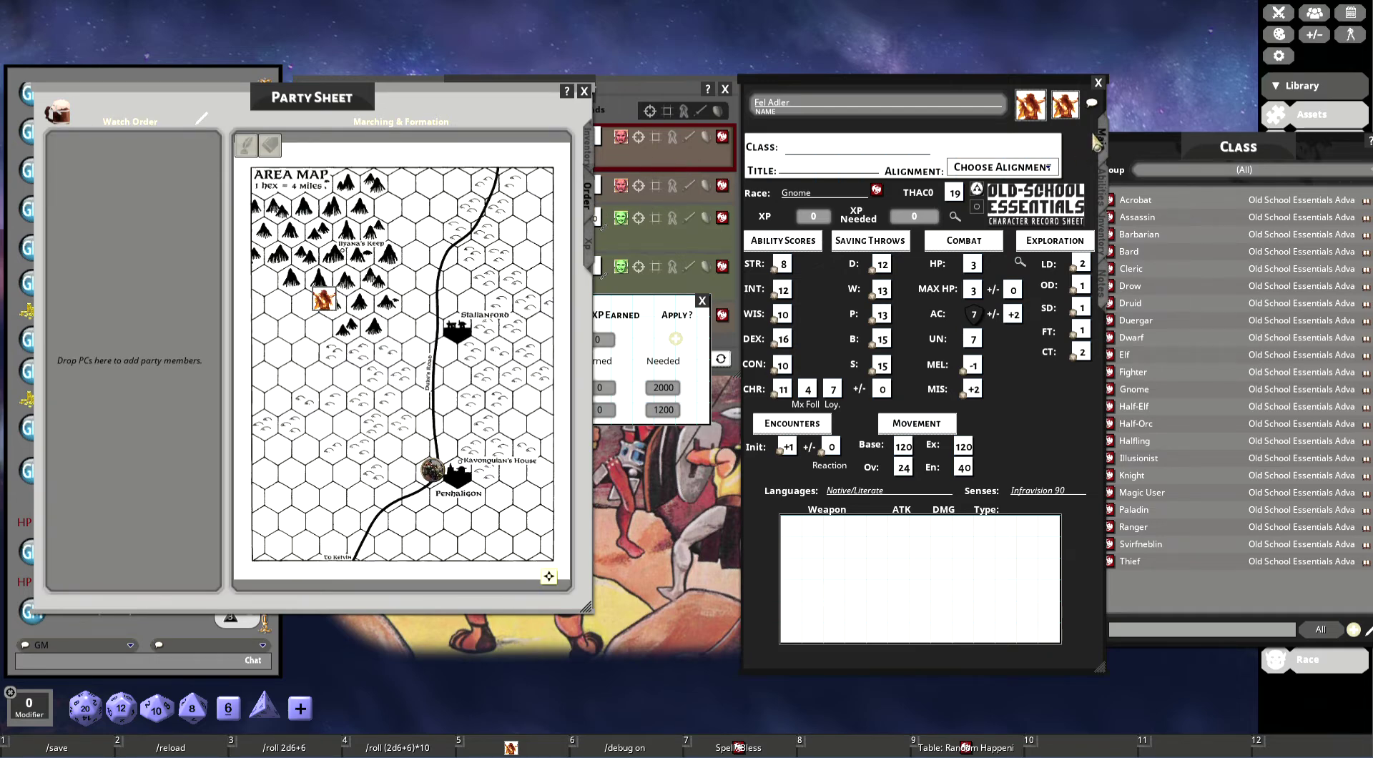
Step: Add the gnome character to the party sheet, and show the party's XP page beside the character's MultiClass window
{"action": "left_click_drag", "start_coordinate": [1030, 105], "coordinate": [164, 272]}
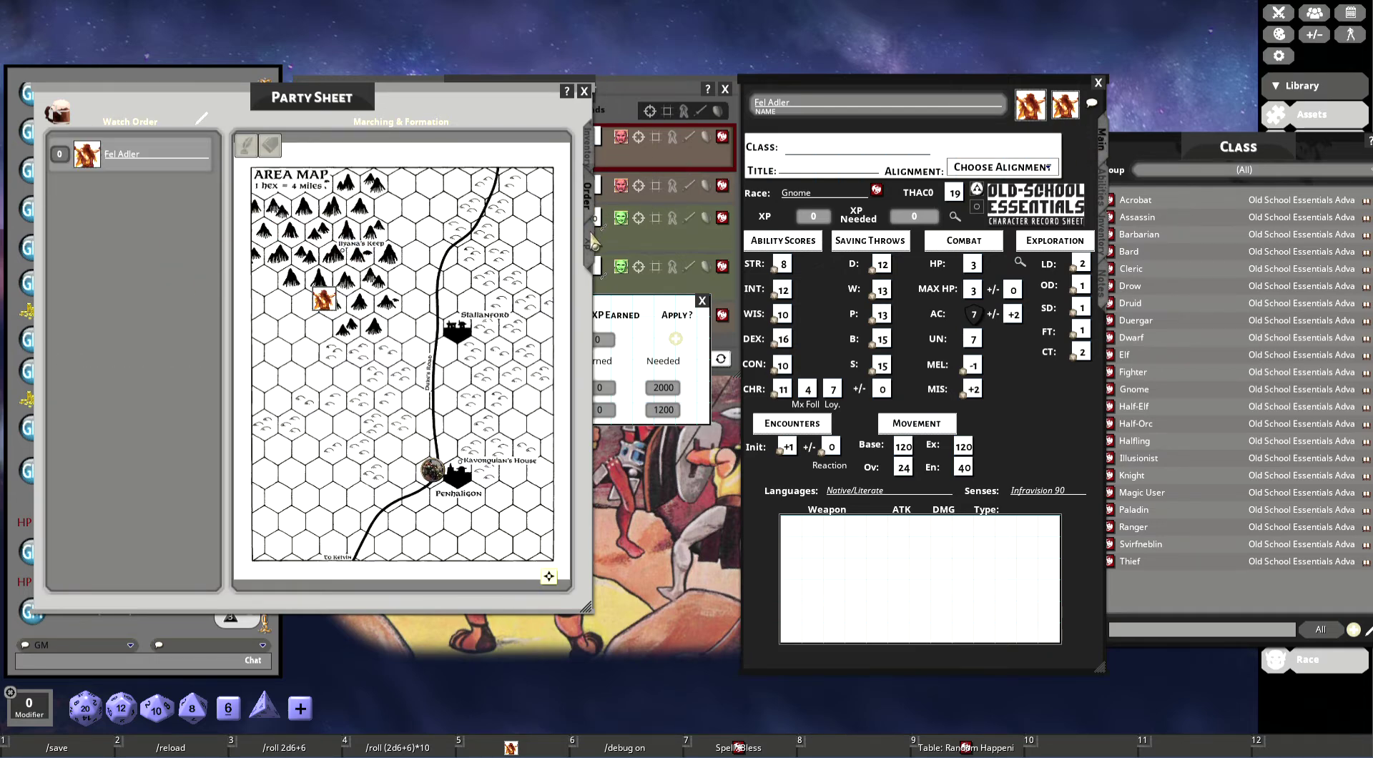
{"action": "left_click", "coordinate": [592, 244]}
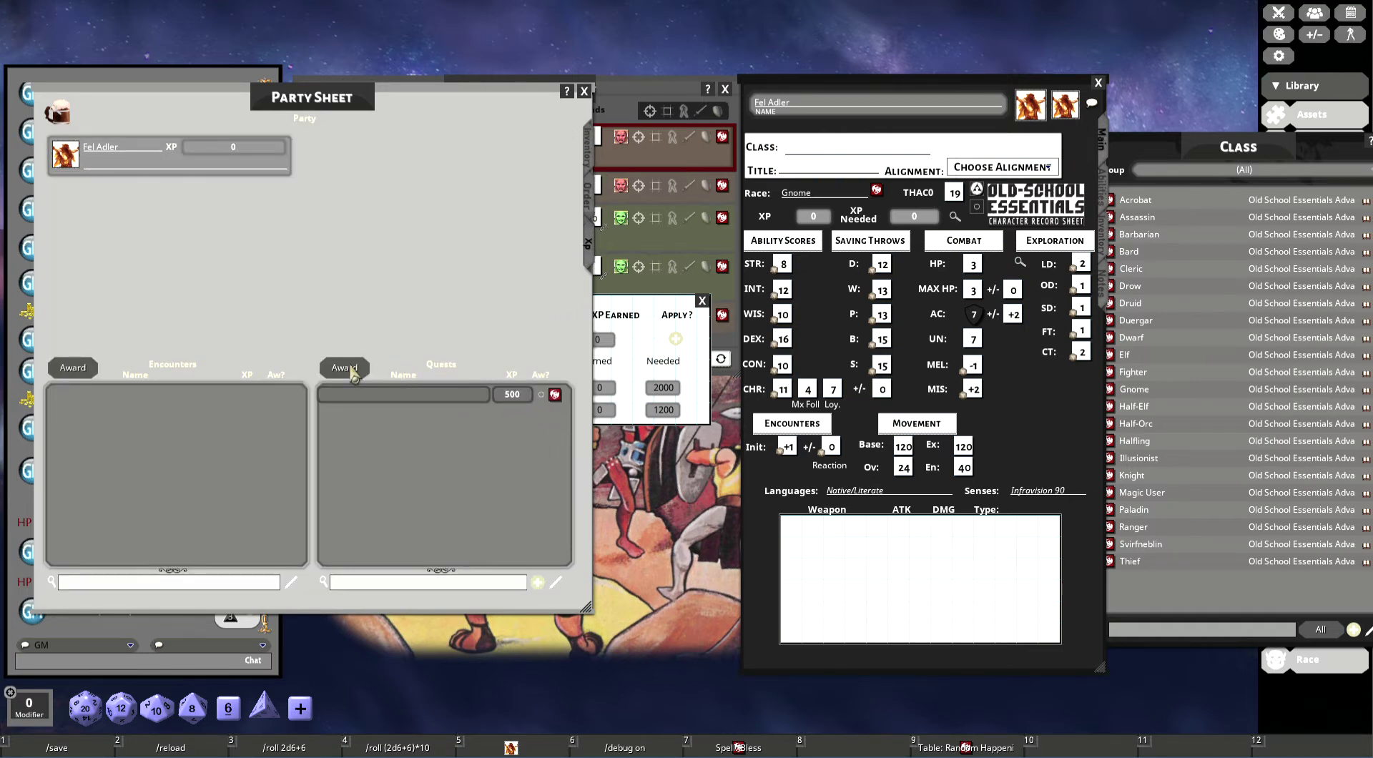
{"action": "left_click_drag", "start_coordinate": [390, 80], "coordinate": [1356, 105]}
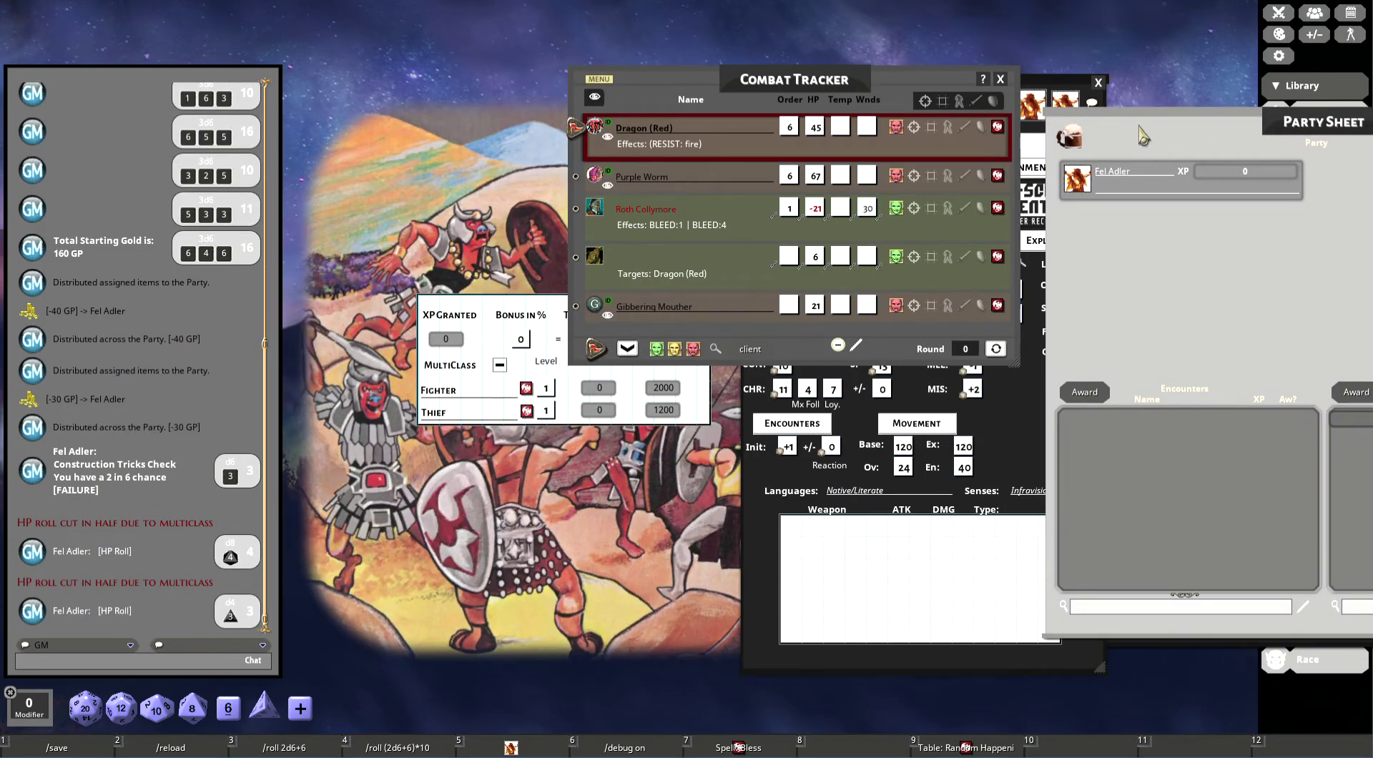
{"action": "left_click", "coordinate": [1001, 79]}
{"action": "left_click_drag", "start_coordinate": [1148, 130], "coordinate": [989, 48]}
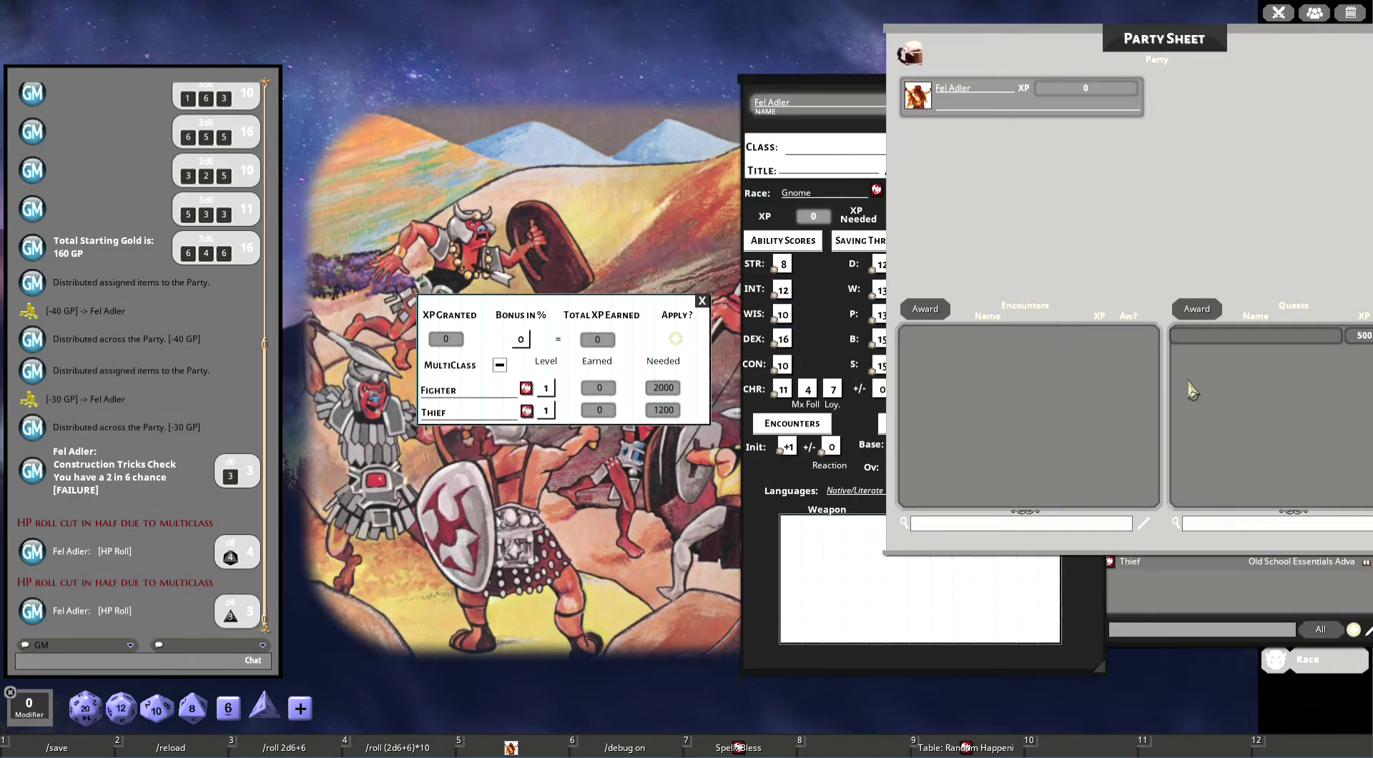
Step: Award the 500 XP quest to the party and apply it to the character's Fighter and Thief classes
{"action": "left_click", "coordinate": [1196, 308]}
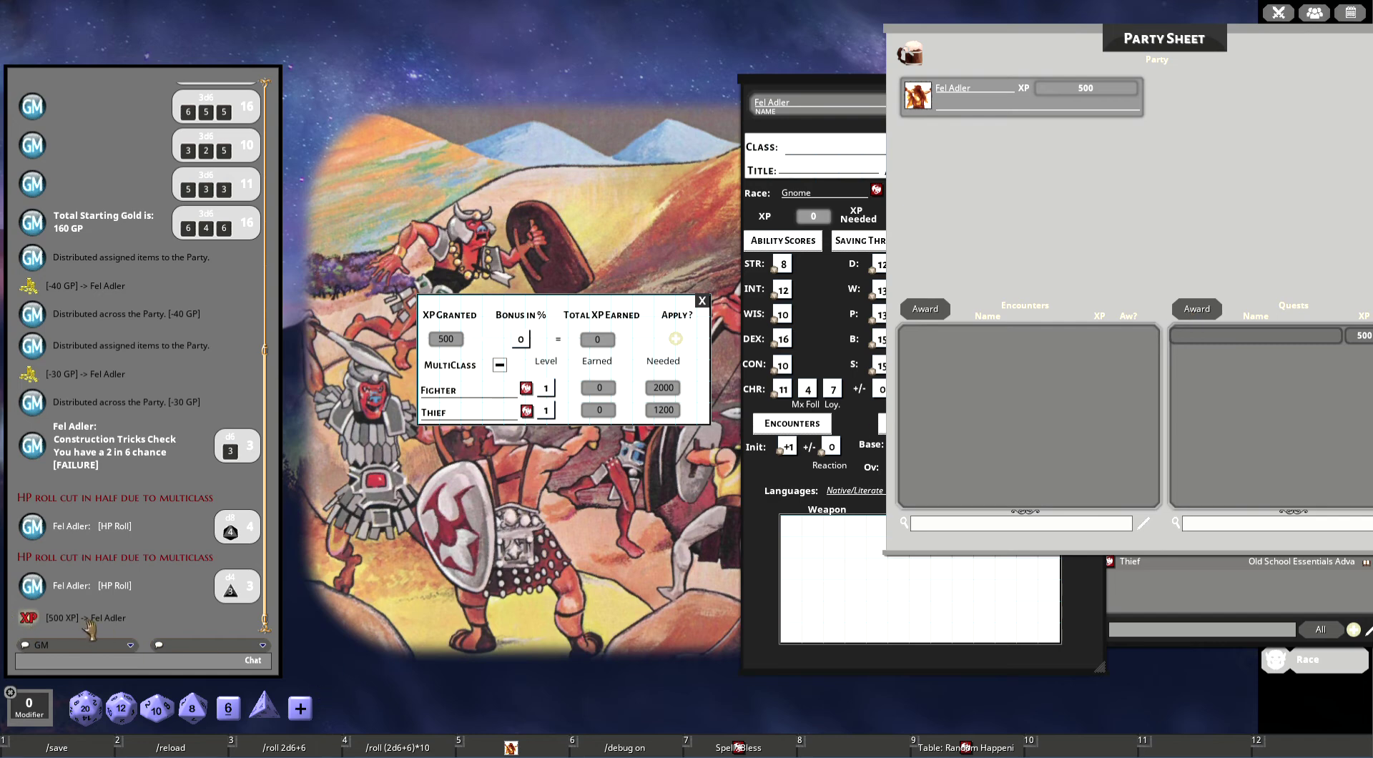
{"action": "left_click_drag", "start_coordinate": [1021, 41], "coordinate": [746, 184]}
{"action": "left_click", "coordinate": [1157, 179]}
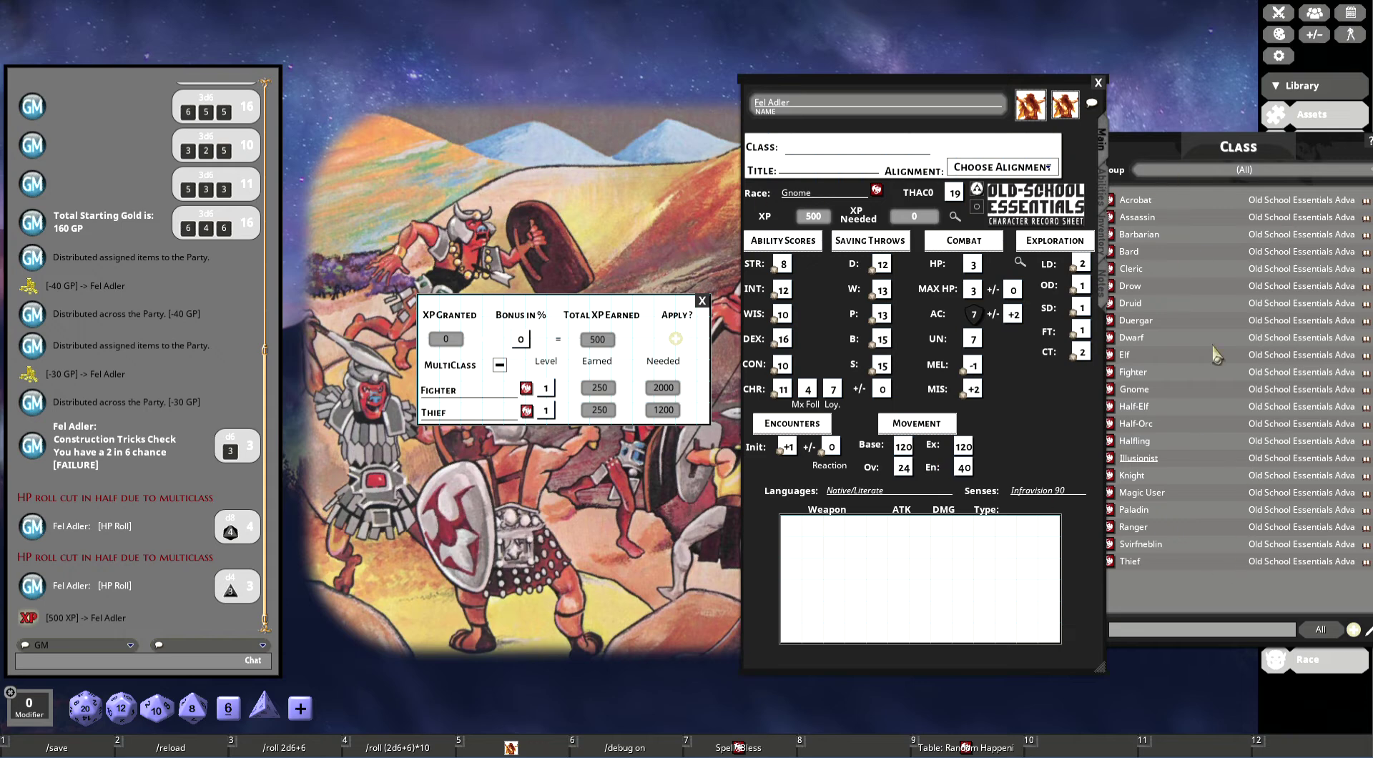
Step: Raise the character to Fighter level 3 and Thief level 3 by adding the matching classes to the MultiClass section
{"action": "left_click", "coordinate": [1247, 147]}
{"action": "left_click_drag", "start_coordinate": [1246, 146], "coordinate": [1128, 137]}
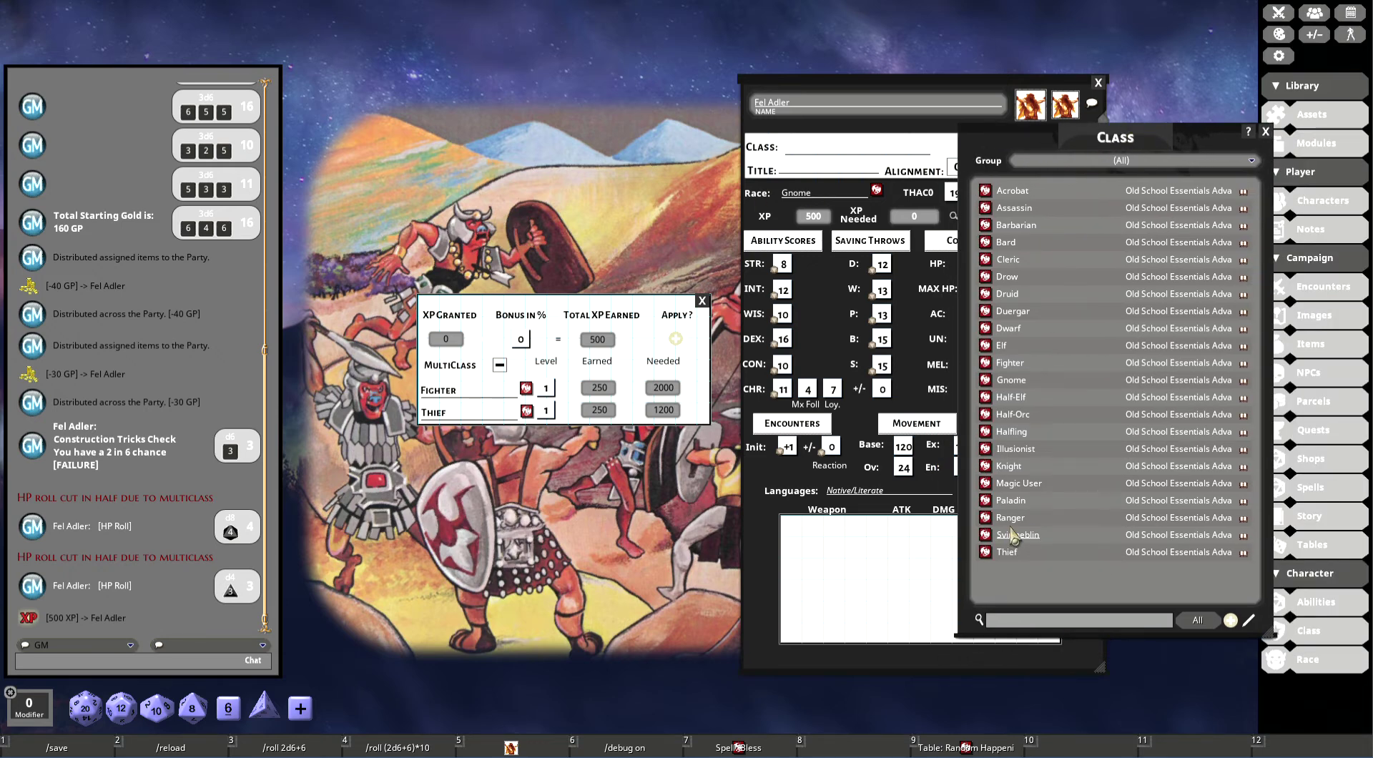
{"action": "left_click_drag", "start_coordinate": [987, 552], "coordinate": [458, 409]}
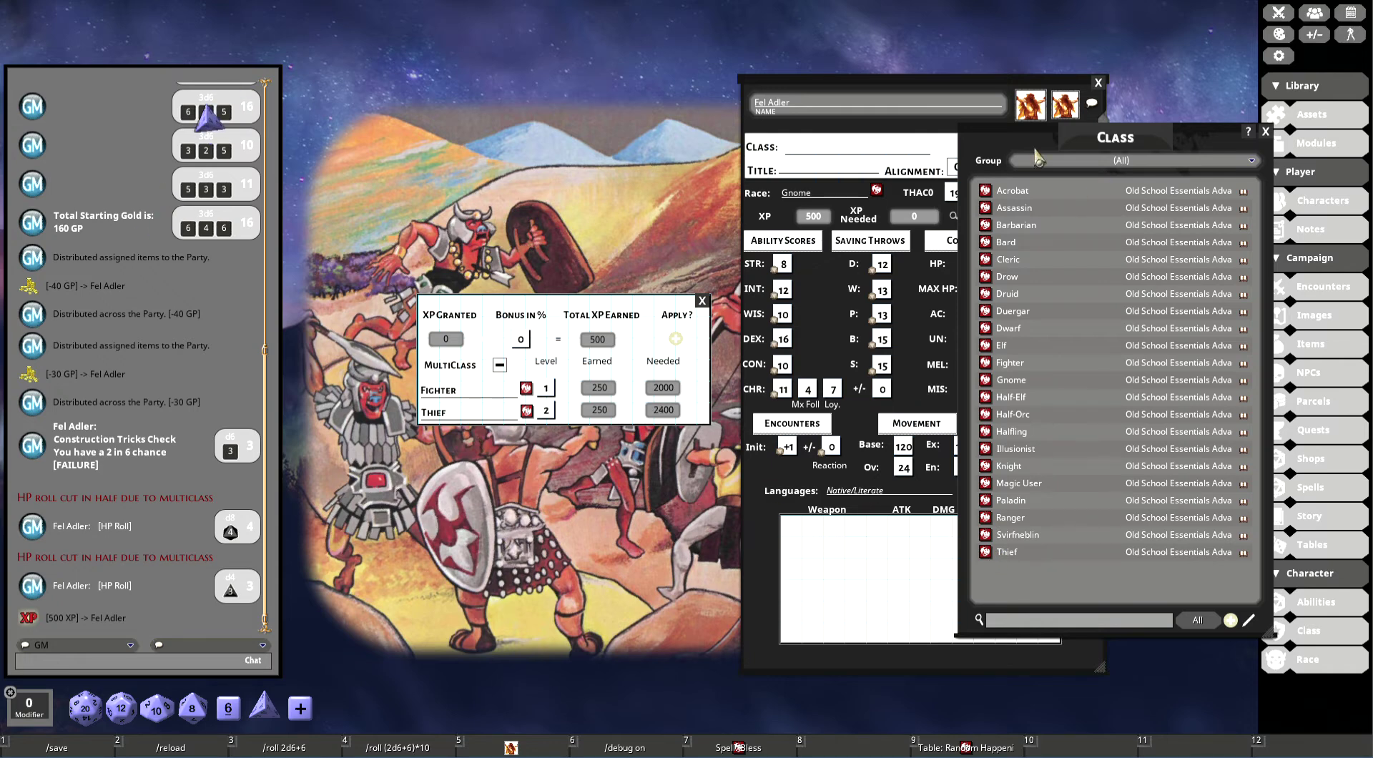
{"action": "left_click_drag", "start_coordinate": [1098, 146], "coordinate": [1248, 145]}
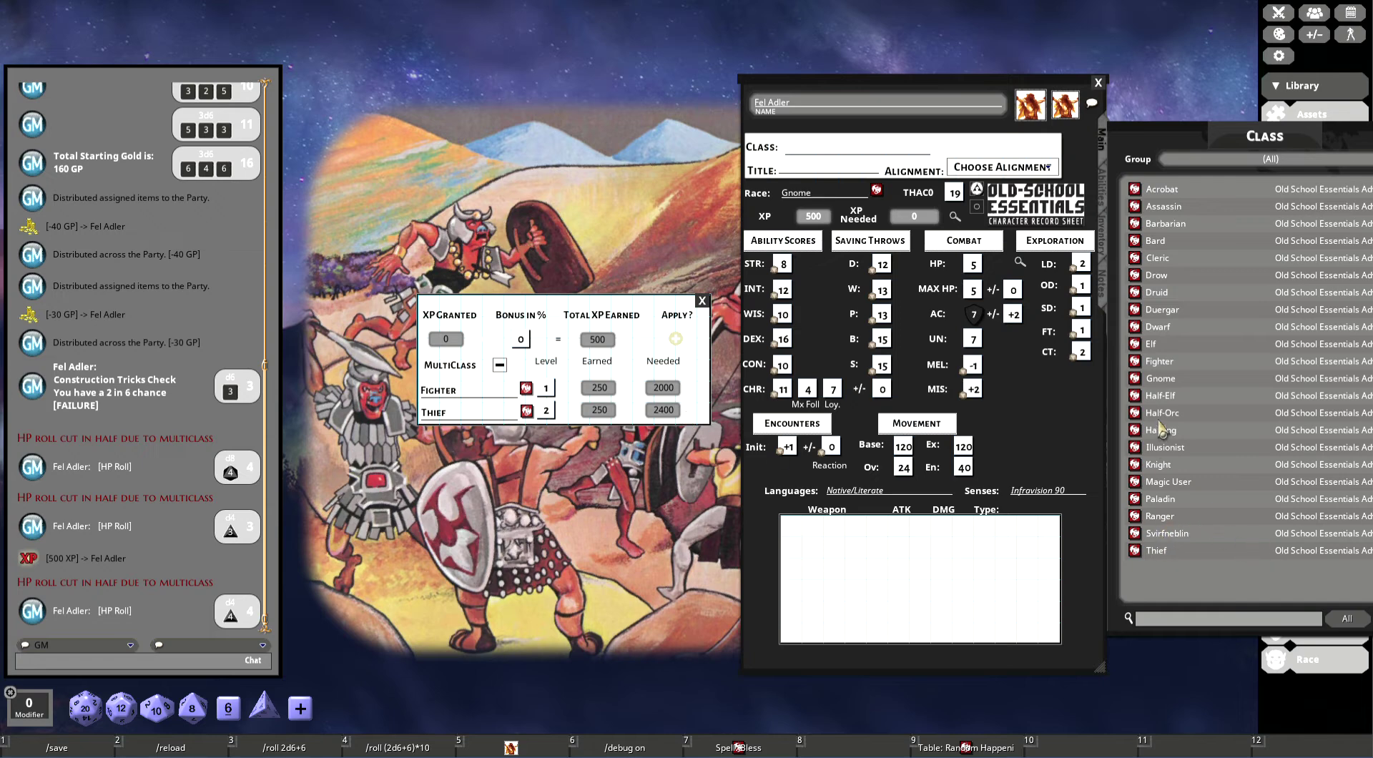
{"action": "left_click_drag", "start_coordinate": [1133, 369], "coordinate": [479, 397]}
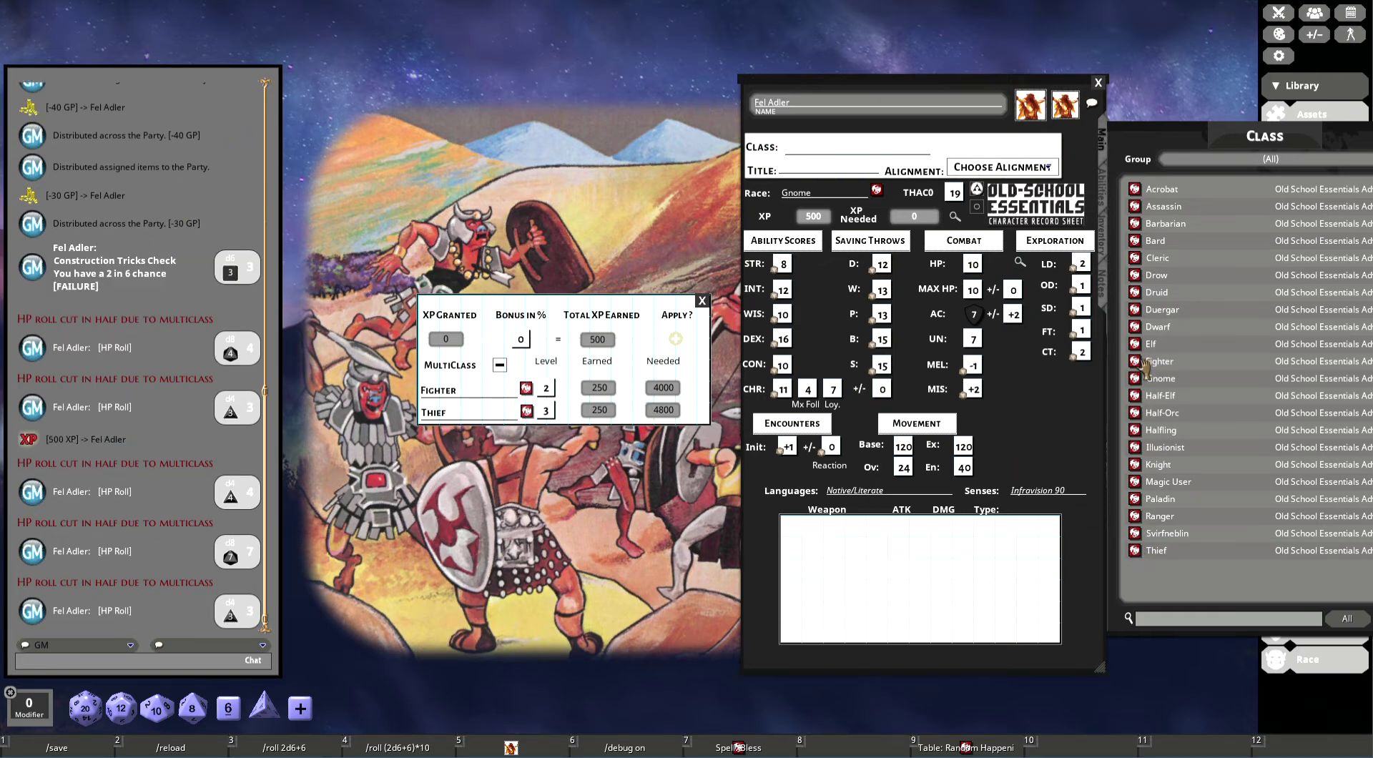
{"action": "left_click_drag", "start_coordinate": [1148, 362], "coordinate": [485, 393]}
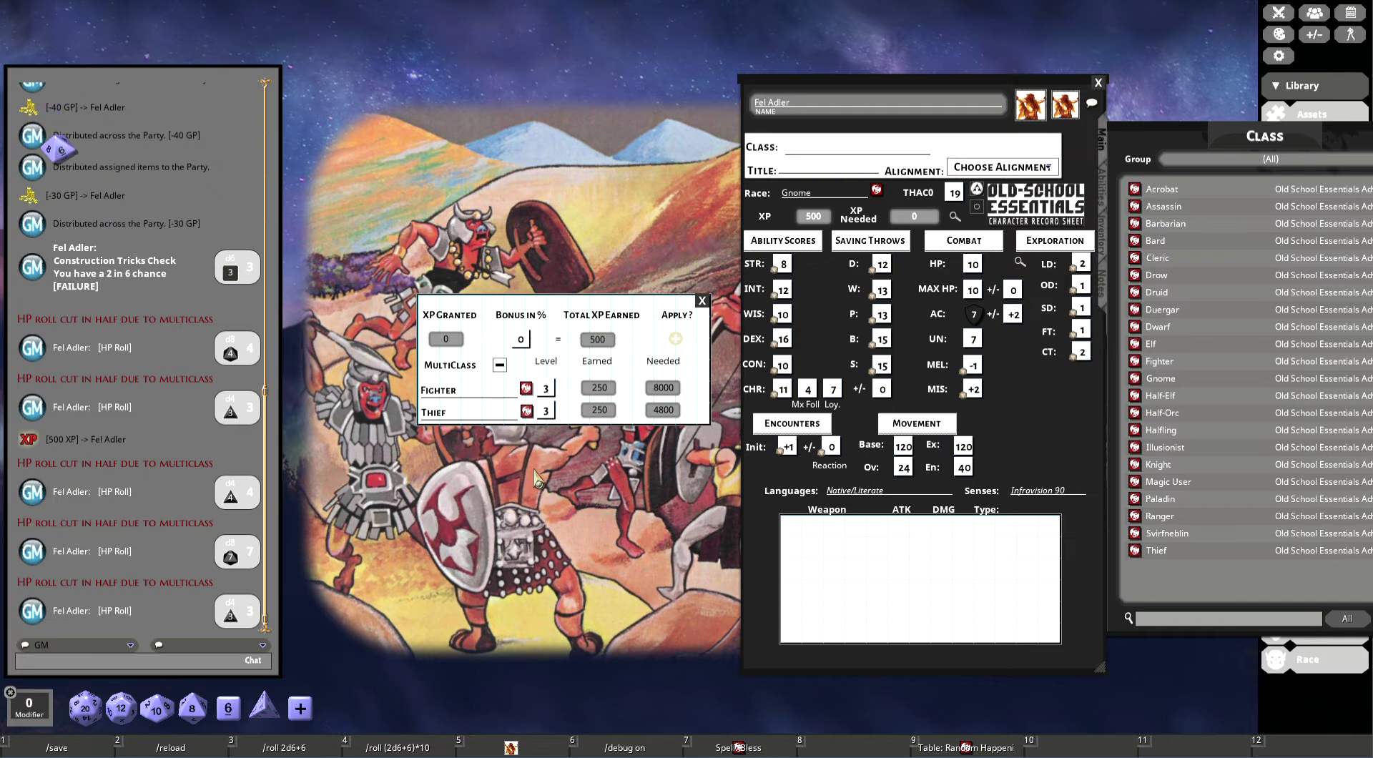
Step: Display the Fighter class's level data below the MultiClass window, and raise Fighter and Thief to level 4
{"action": "left_click", "coordinate": [527, 388]}
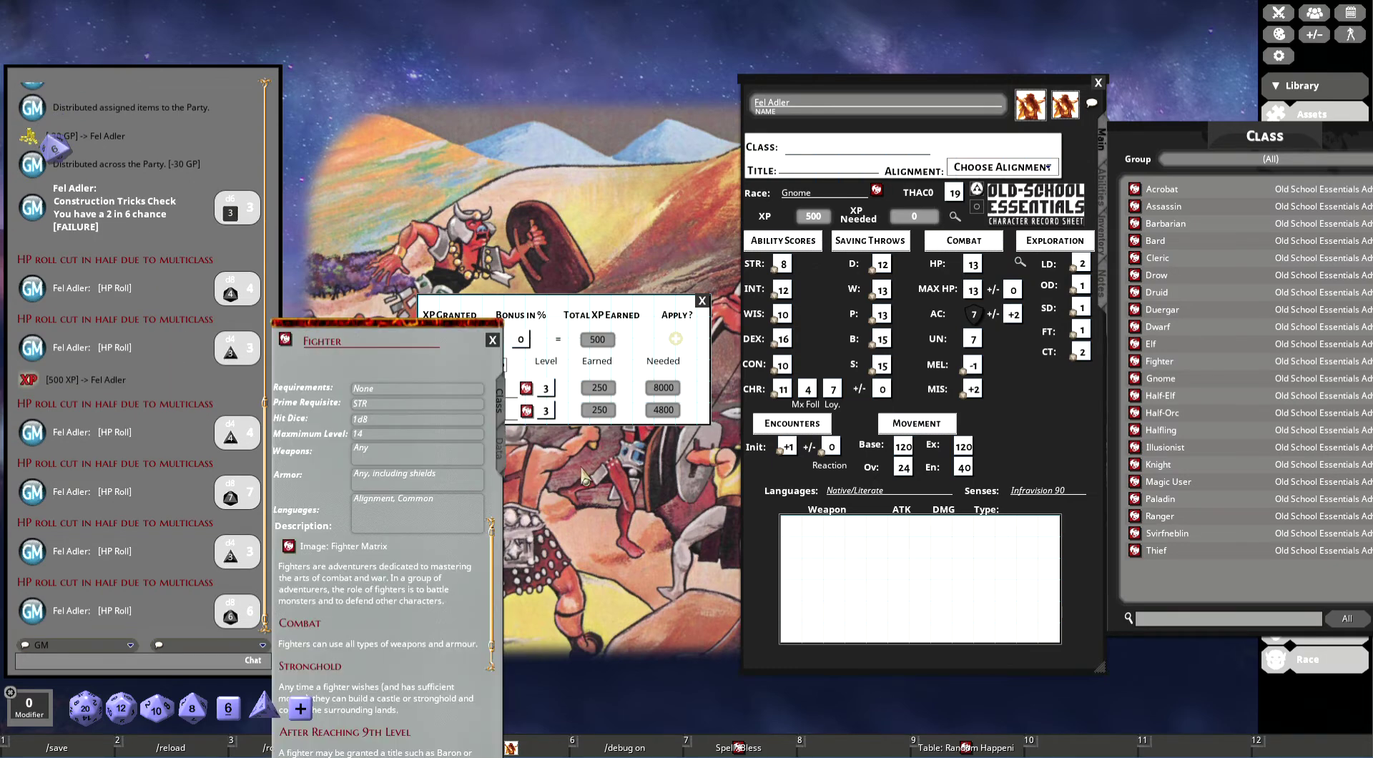
{"action": "left_click", "coordinate": [501, 454]}
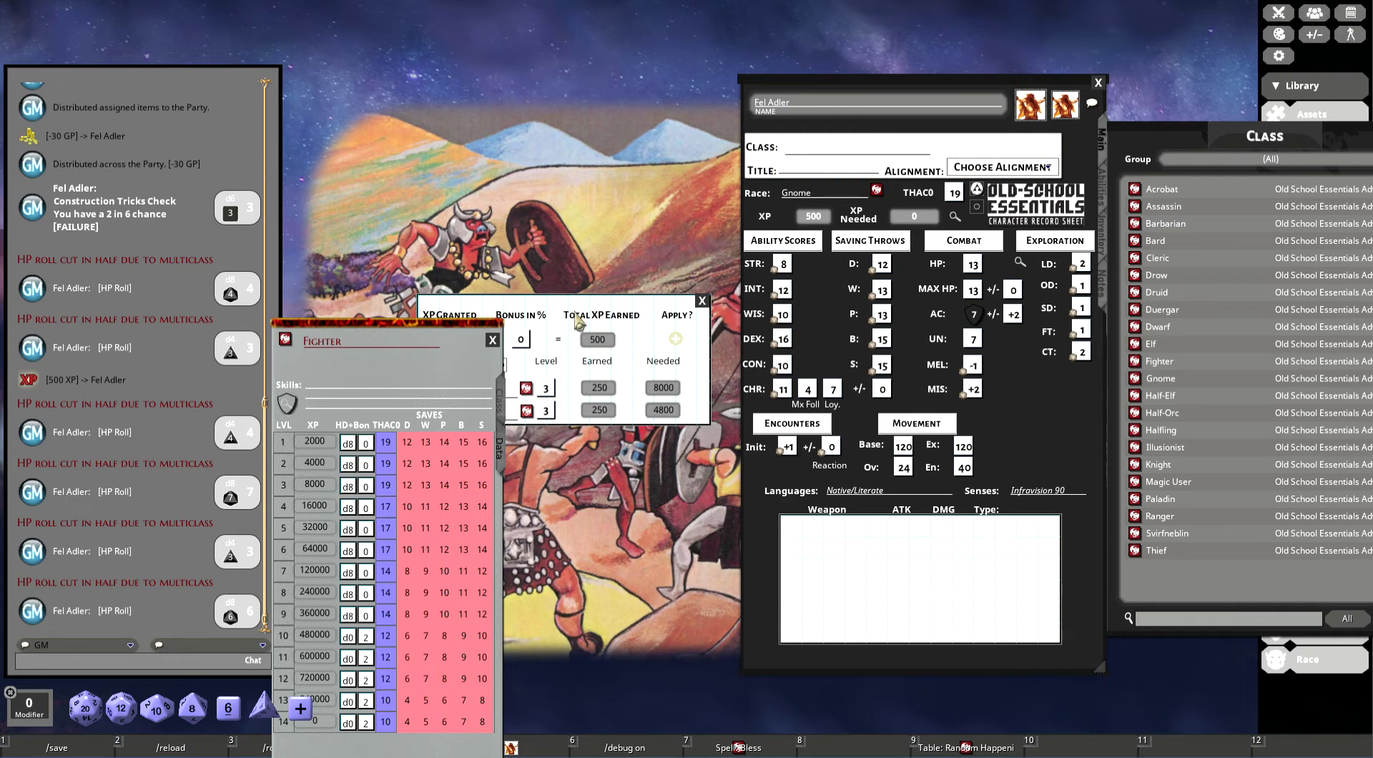
{"action": "left_click_drag", "start_coordinate": [429, 309], "coordinate": [461, 197]}
{"action": "left_click_drag", "start_coordinate": [434, 348], "coordinate": [577, 357]}
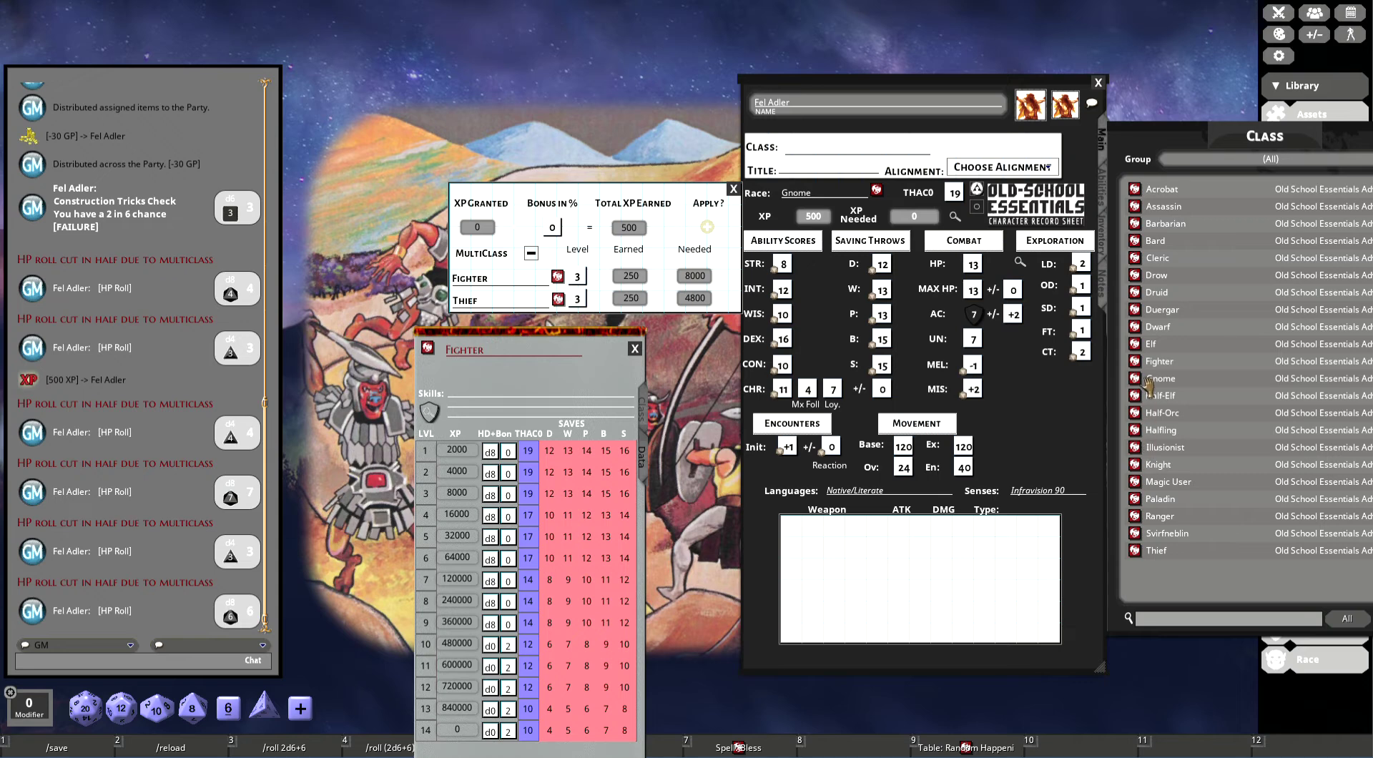
{"action": "left_click", "coordinate": [534, 286]}
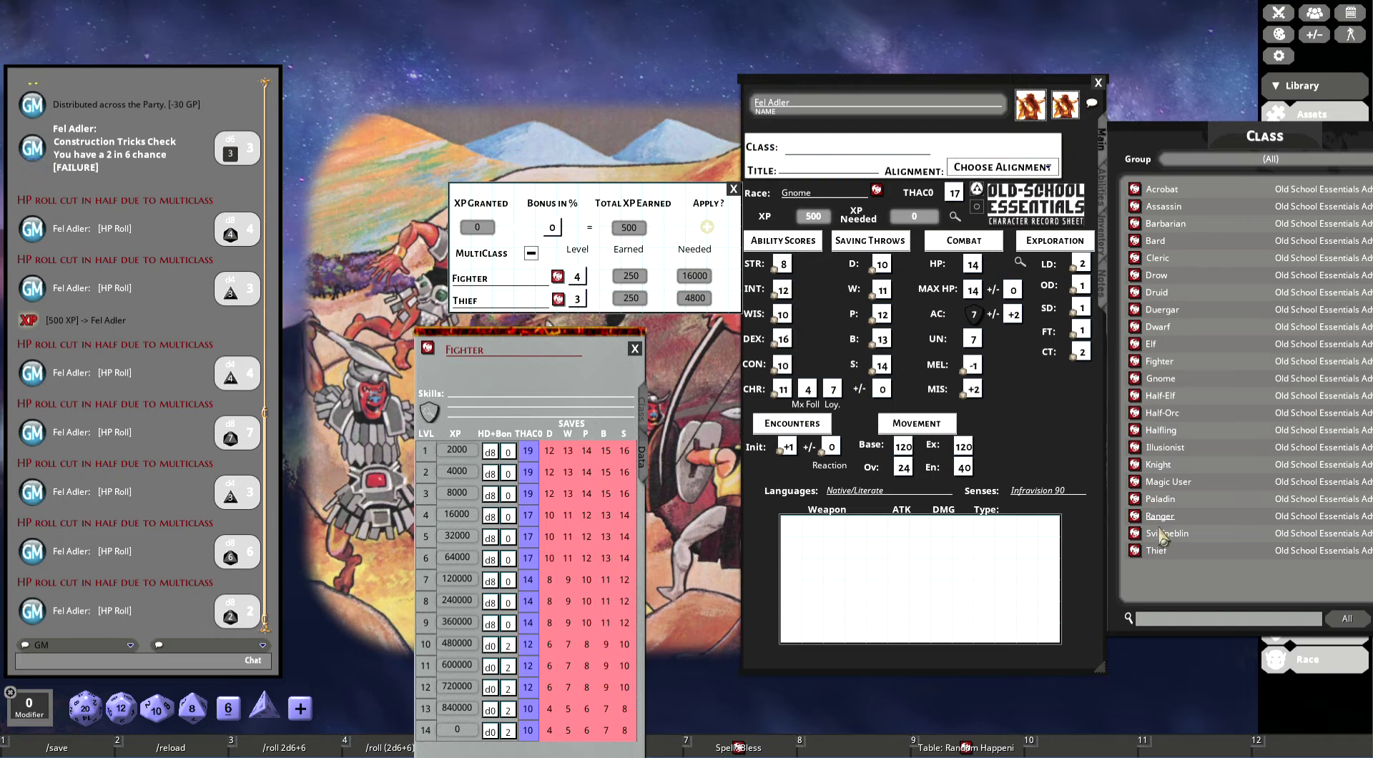
{"action": "left_click", "coordinate": [506, 307]}
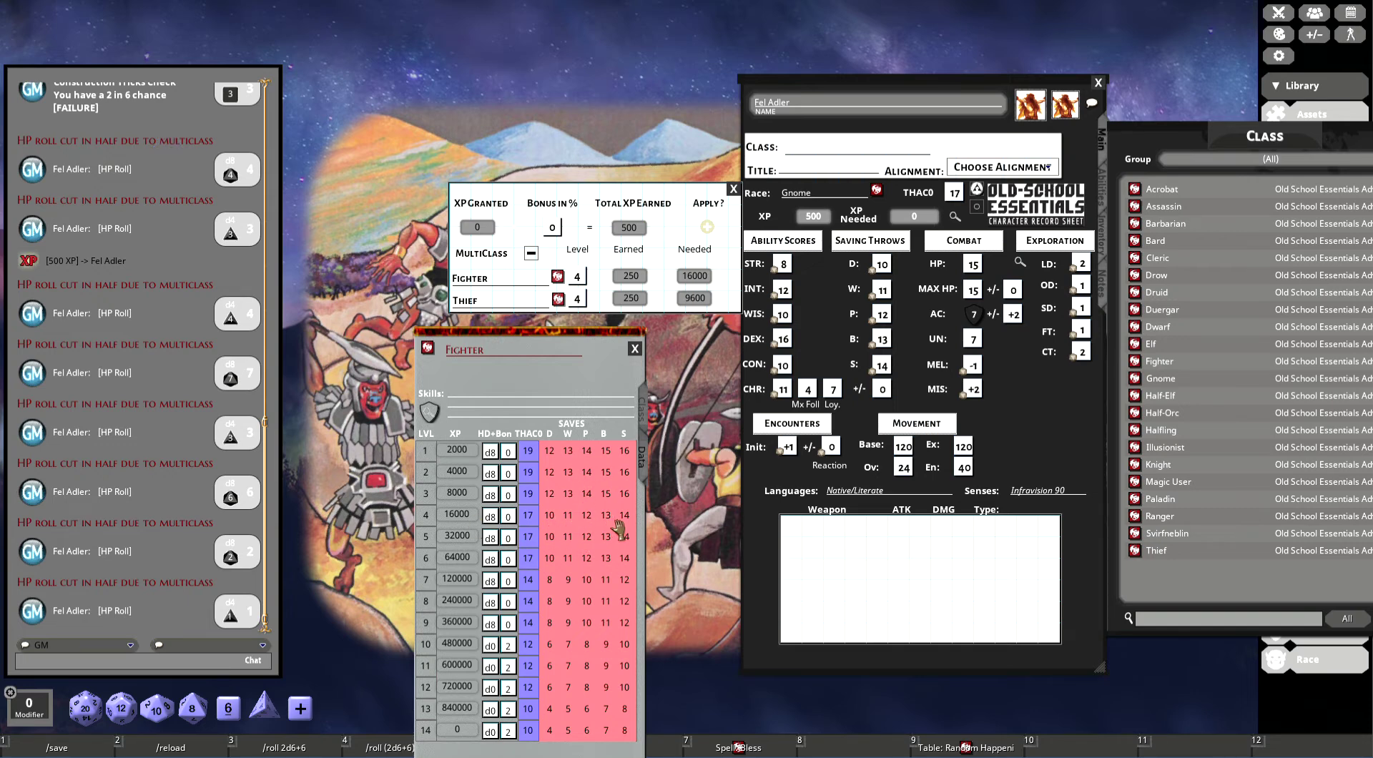
Step: Display the Thief class's level data, raise Thief to level 5, and close both class records
{"action": "left_click", "coordinate": [557, 299]}
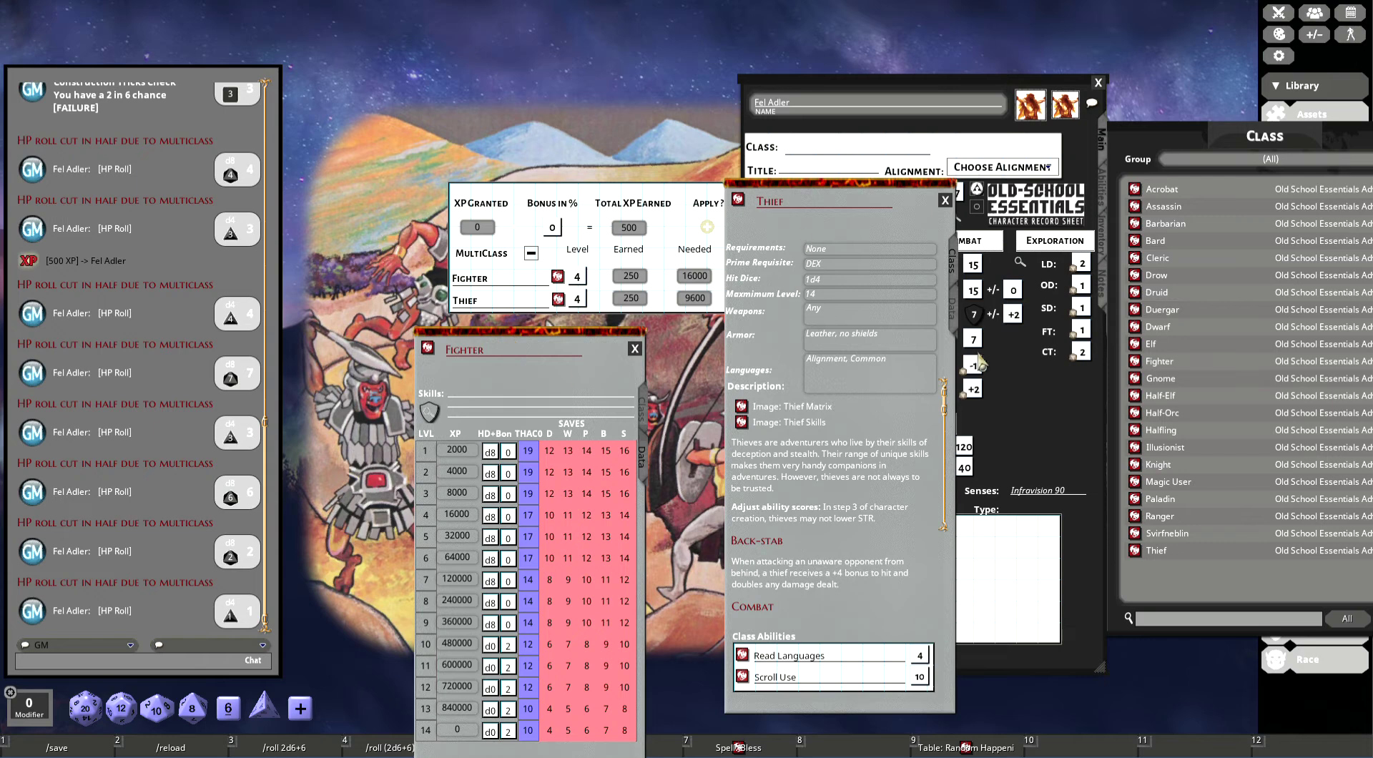
{"action": "left_click", "coordinate": [951, 307]}
{"action": "left_click_drag", "start_coordinate": [917, 202], "coordinate": [352, 245]}
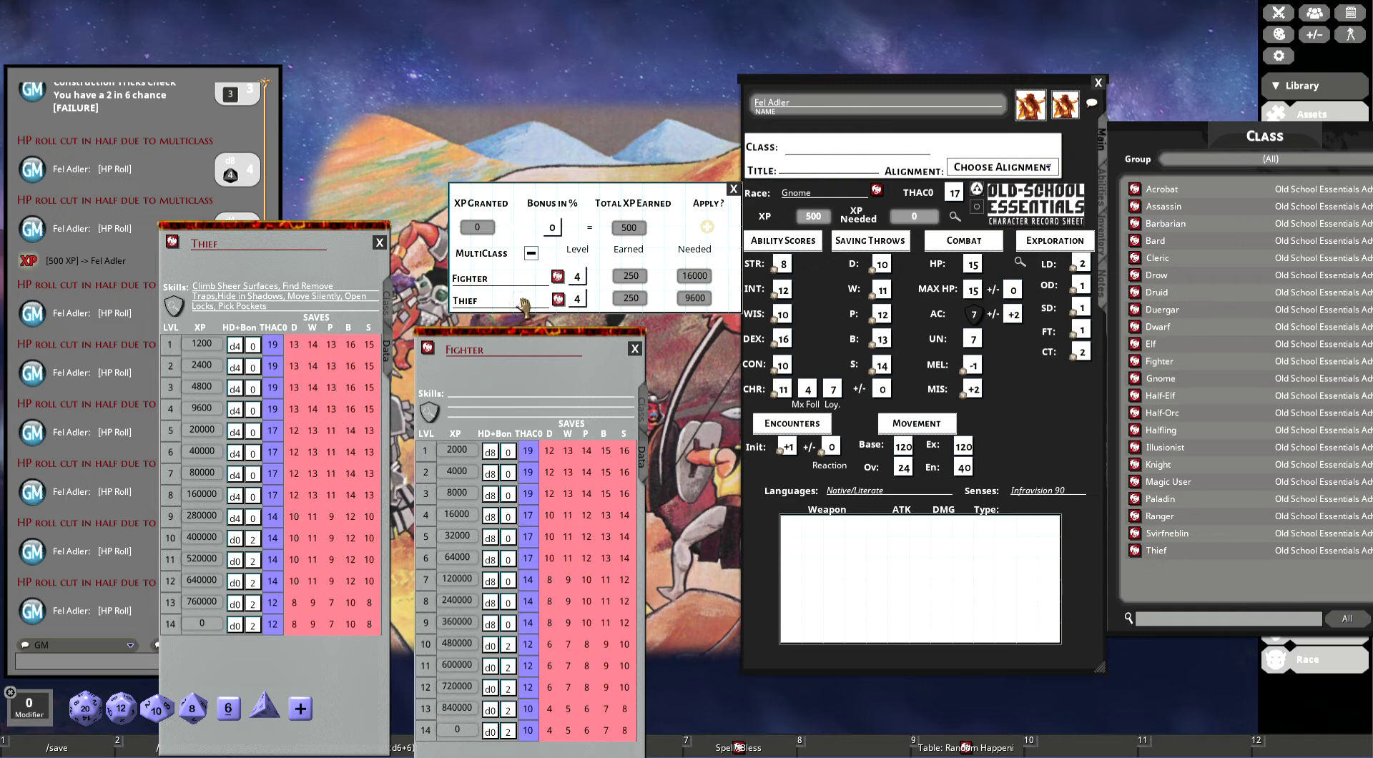
{"action": "left_click", "coordinate": [524, 304]}
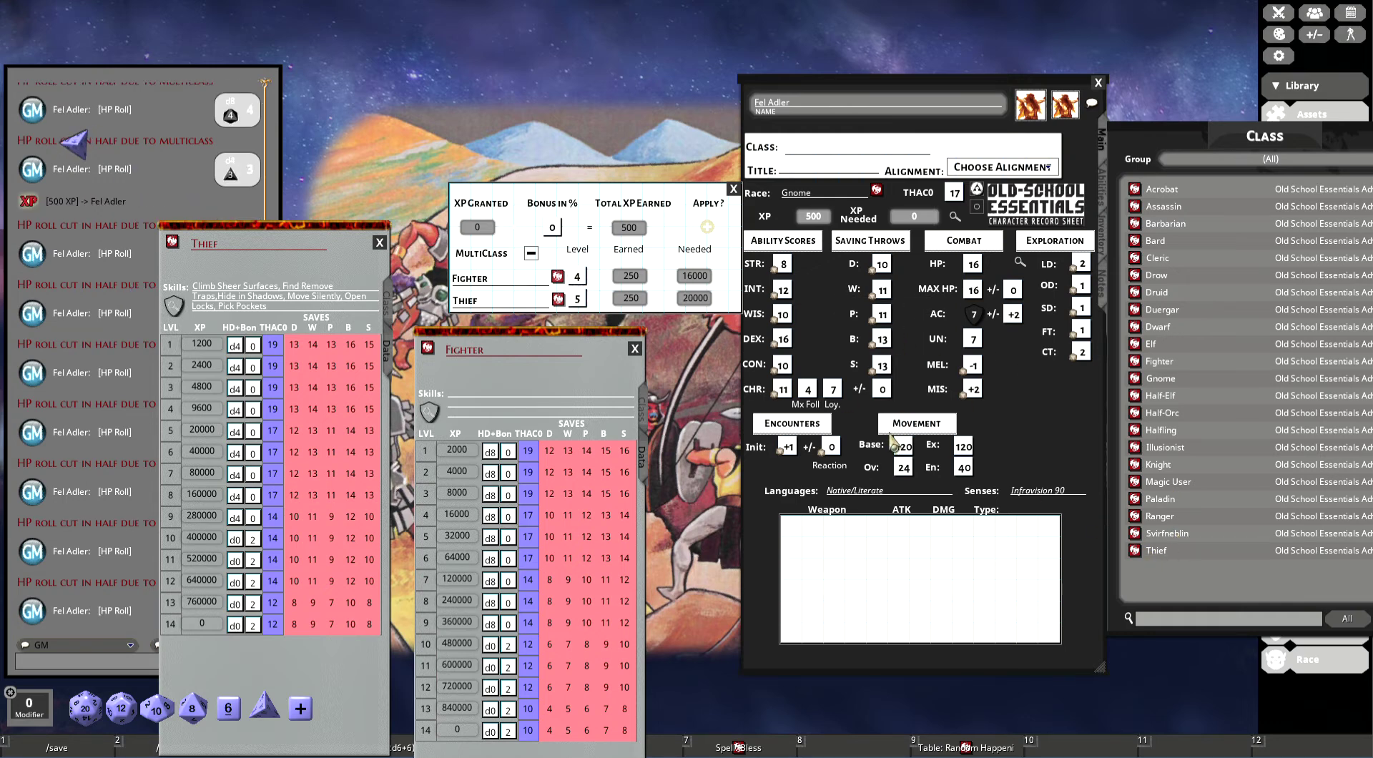
{"action": "left_click", "coordinate": [635, 348]}
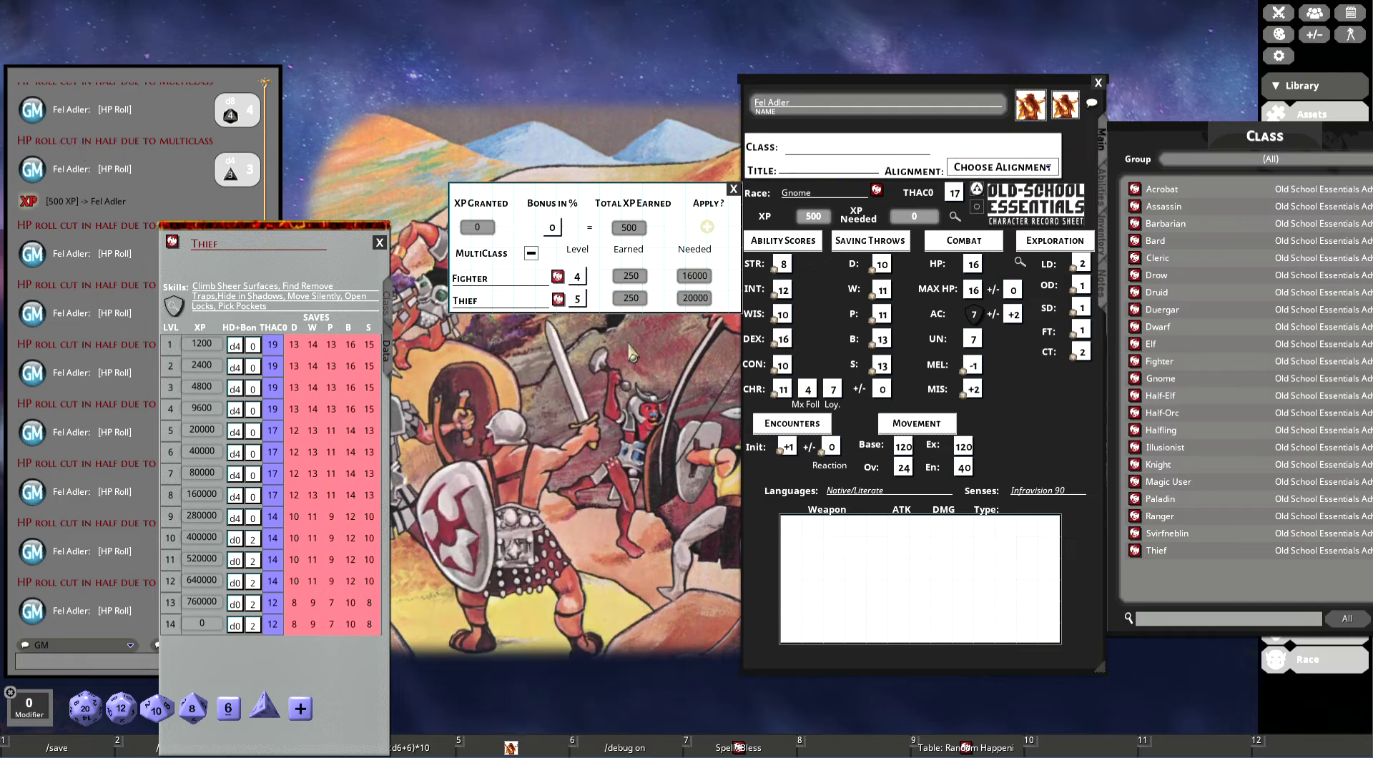
{"action": "left_click", "coordinate": [380, 243]}
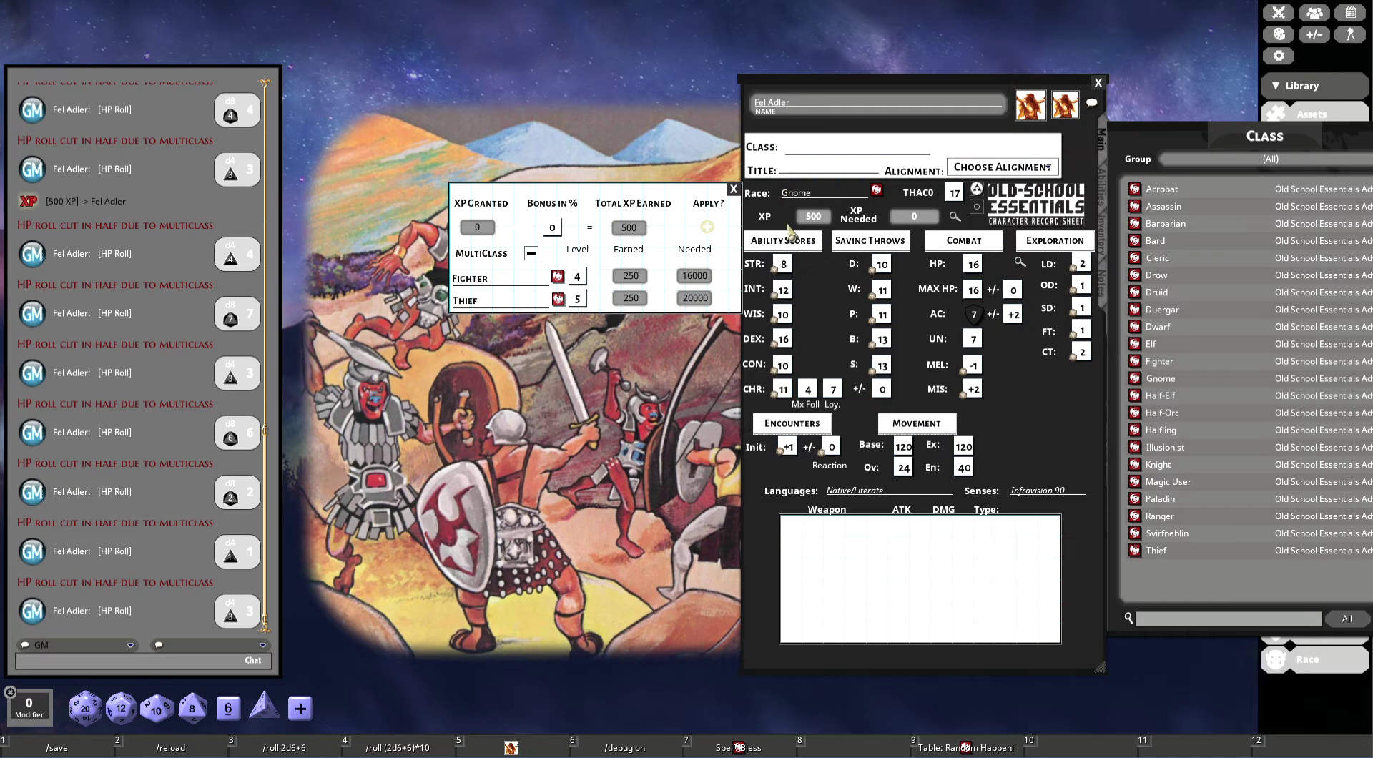
Step: Enter Fighter/thief as the character's class, and switch the MultiClass option off and back on
{"action": "left_click", "coordinate": [853, 148]}
{"action": "type", "text": "Fighter/thief"}
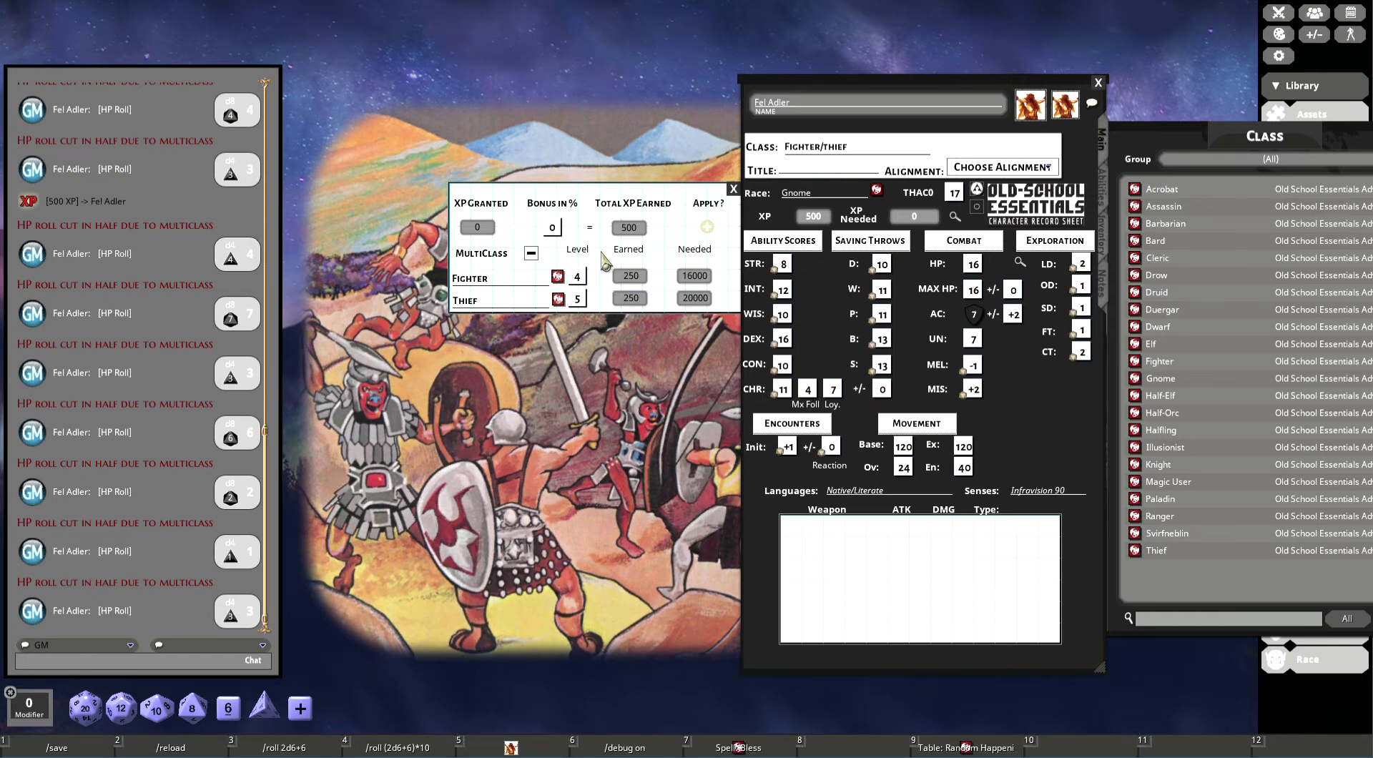
{"action": "left_click", "coordinate": [533, 255]}
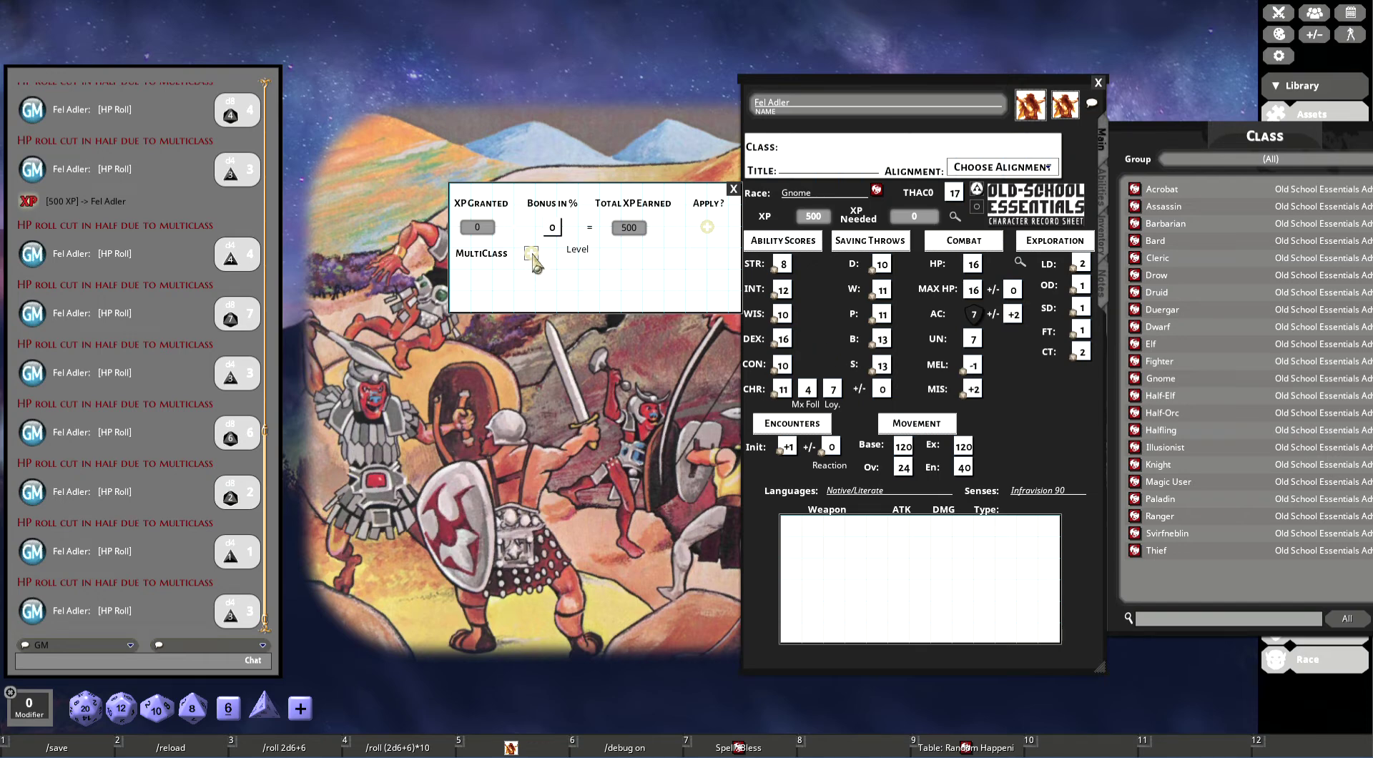
{"action": "left_click", "coordinate": [531, 253]}
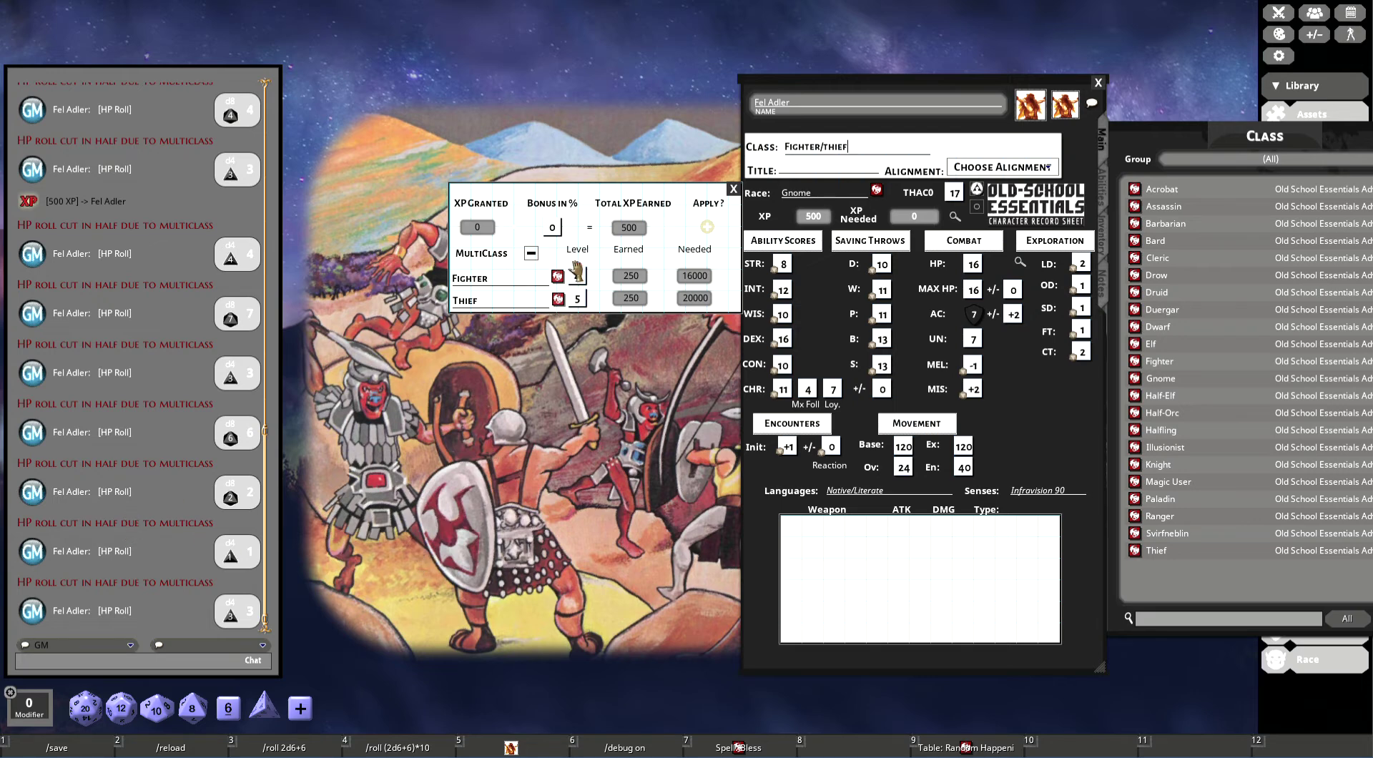
Step: Close the MultiClass XP window, the character sheet and the class list
{"action": "left_click_drag", "start_coordinate": [604, 201], "coordinate": [527, 204]}
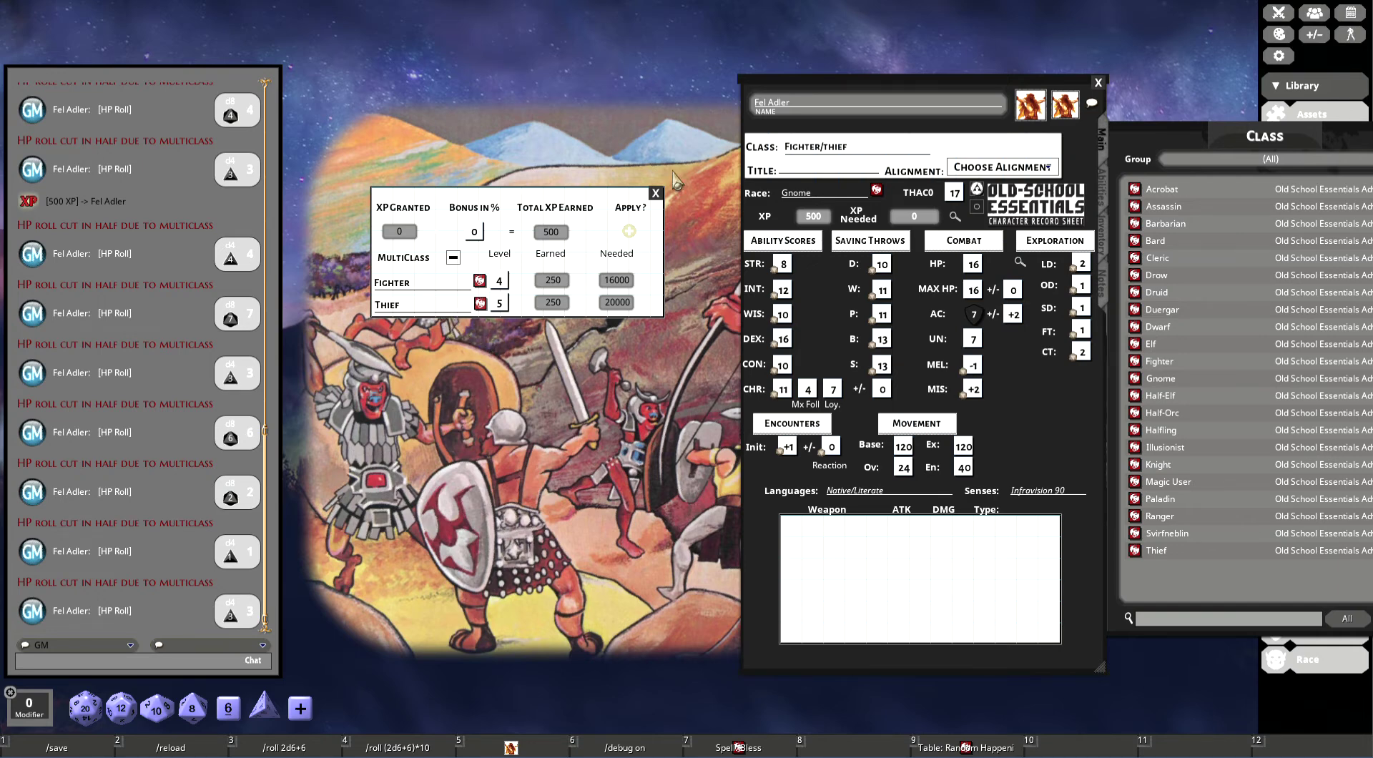
{"action": "left_click", "coordinate": [656, 193]}
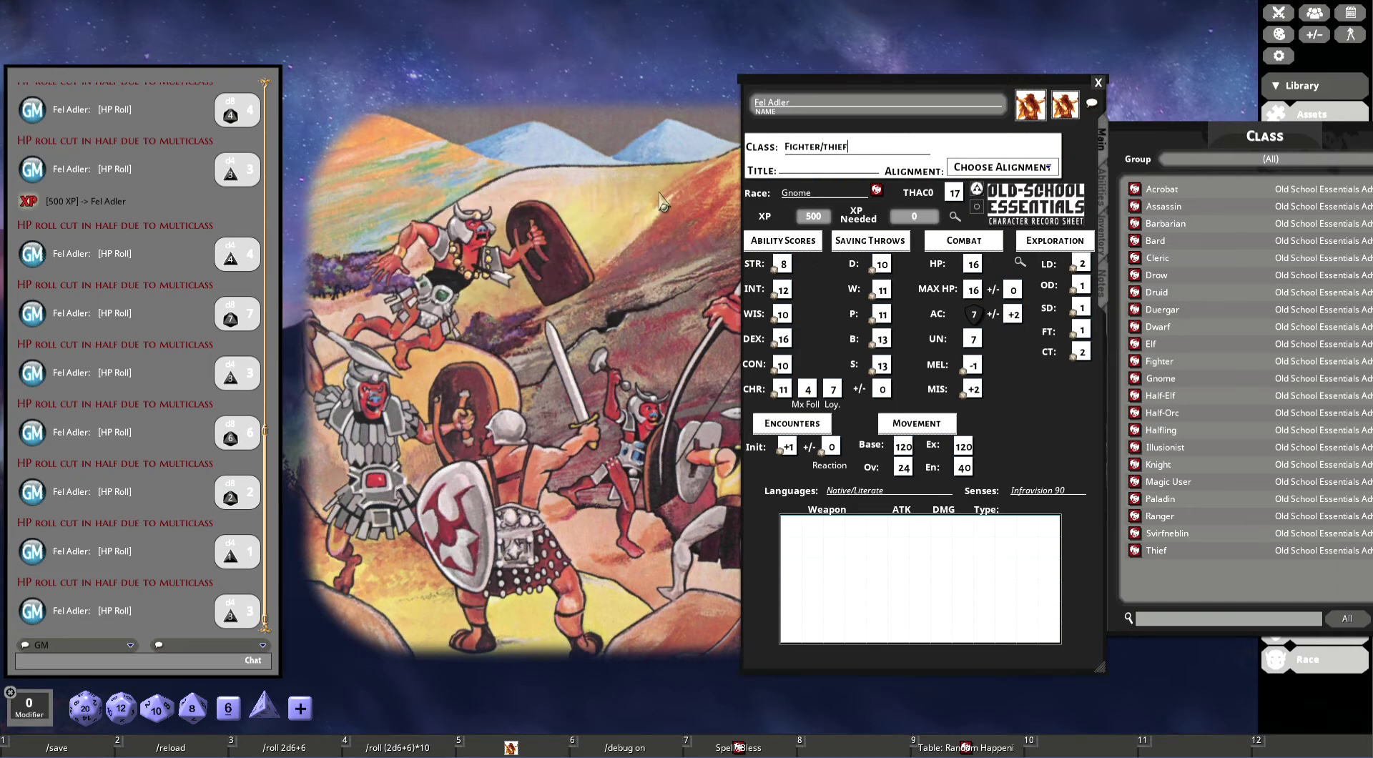
{"action": "left_click", "coordinate": [1099, 83]}
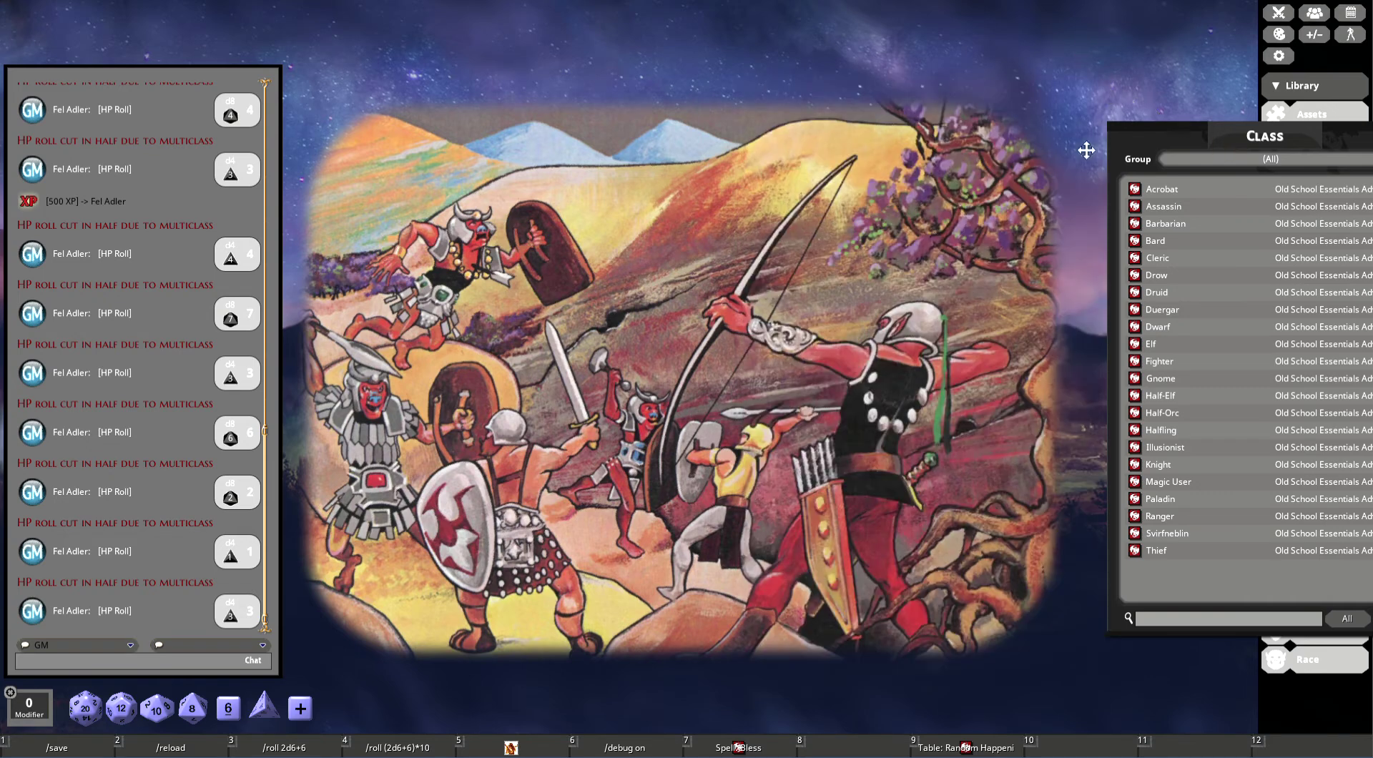
{"action": "left_click_drag", "start_coordinate": [1086, 150], "coordinate": [802, 151]}
{"action": "left_click", "coordinate": [1125, 138]}
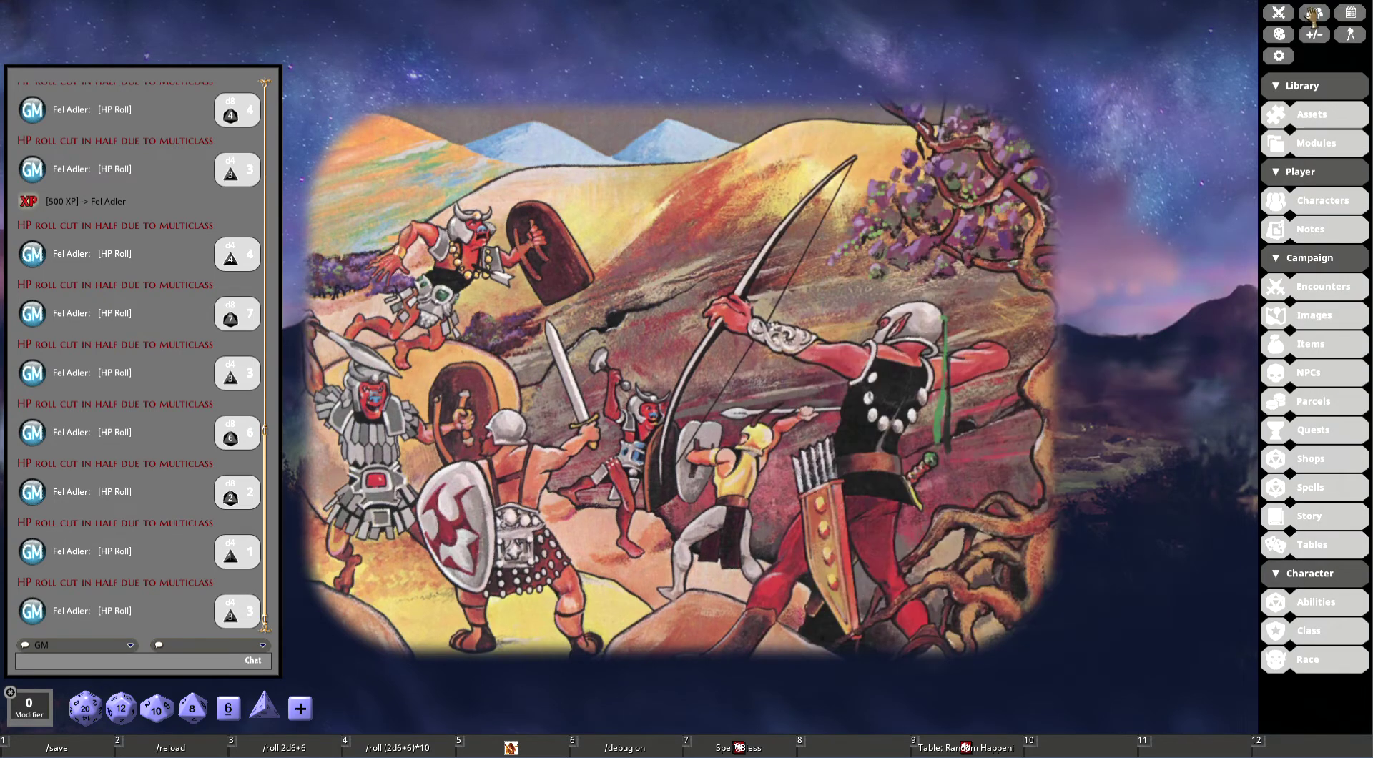
Step: Open the Combat Tracker and display the clock and day tracker below it
{"action": "left_click", "coordinate": [1279, 12]}
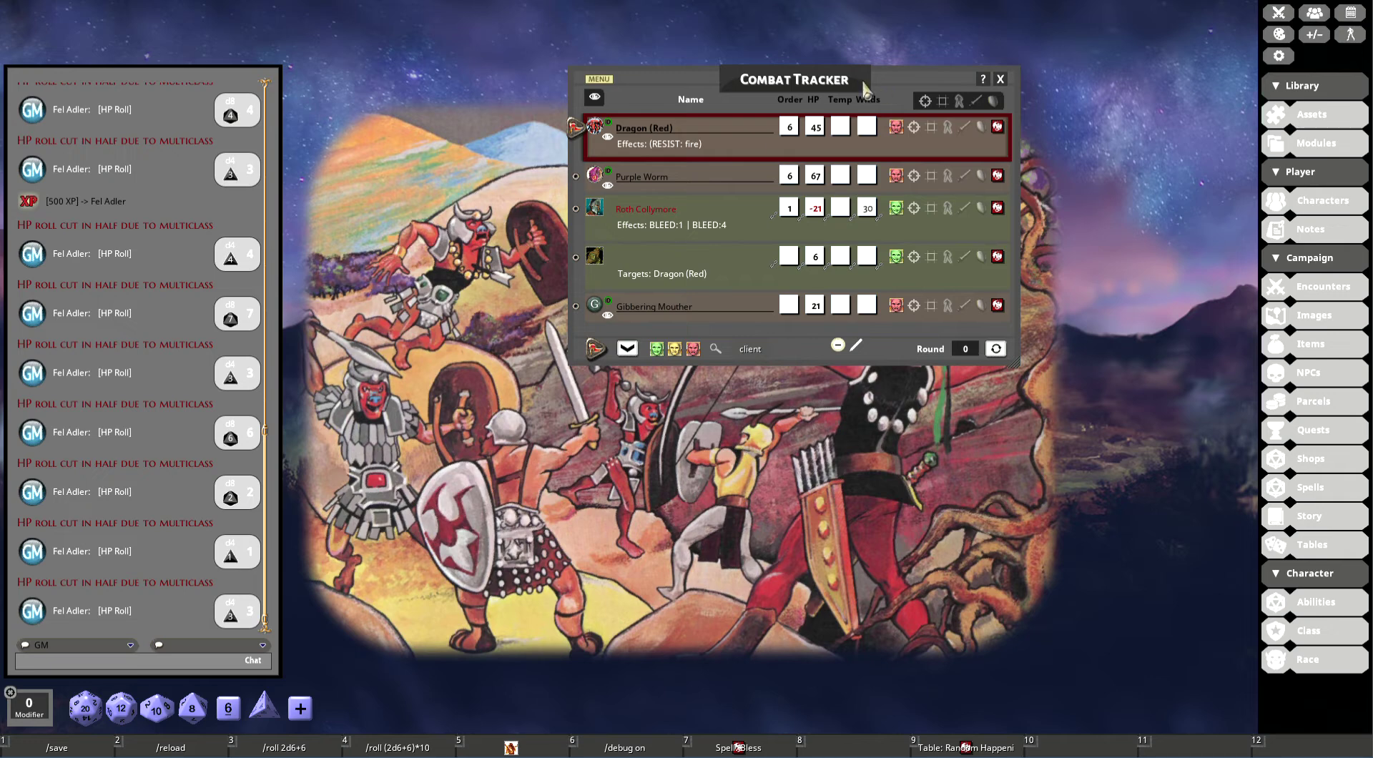
{"action": "left_click_drag", "start_coordinate": [836, 80], "coordinate": [665, 74]}
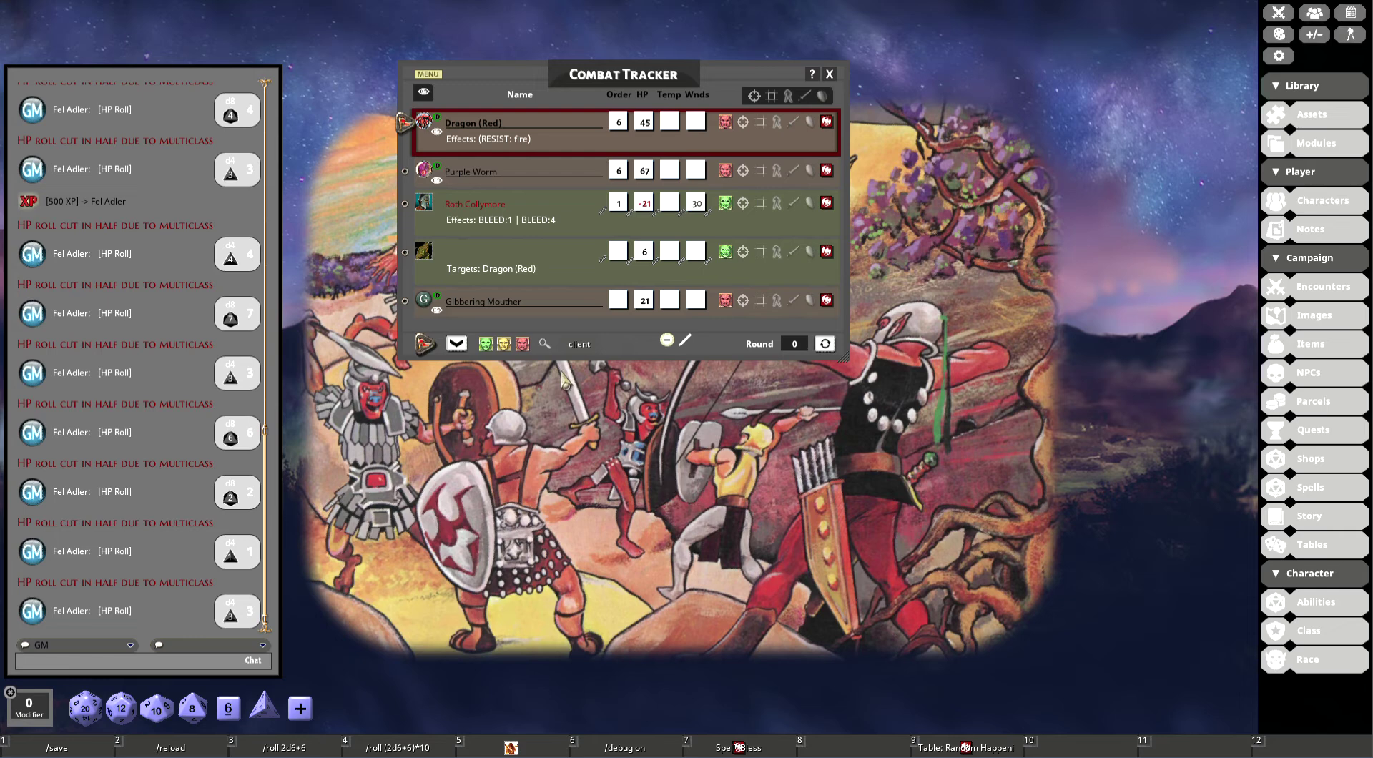
{"action": "key", "text": "F9"}
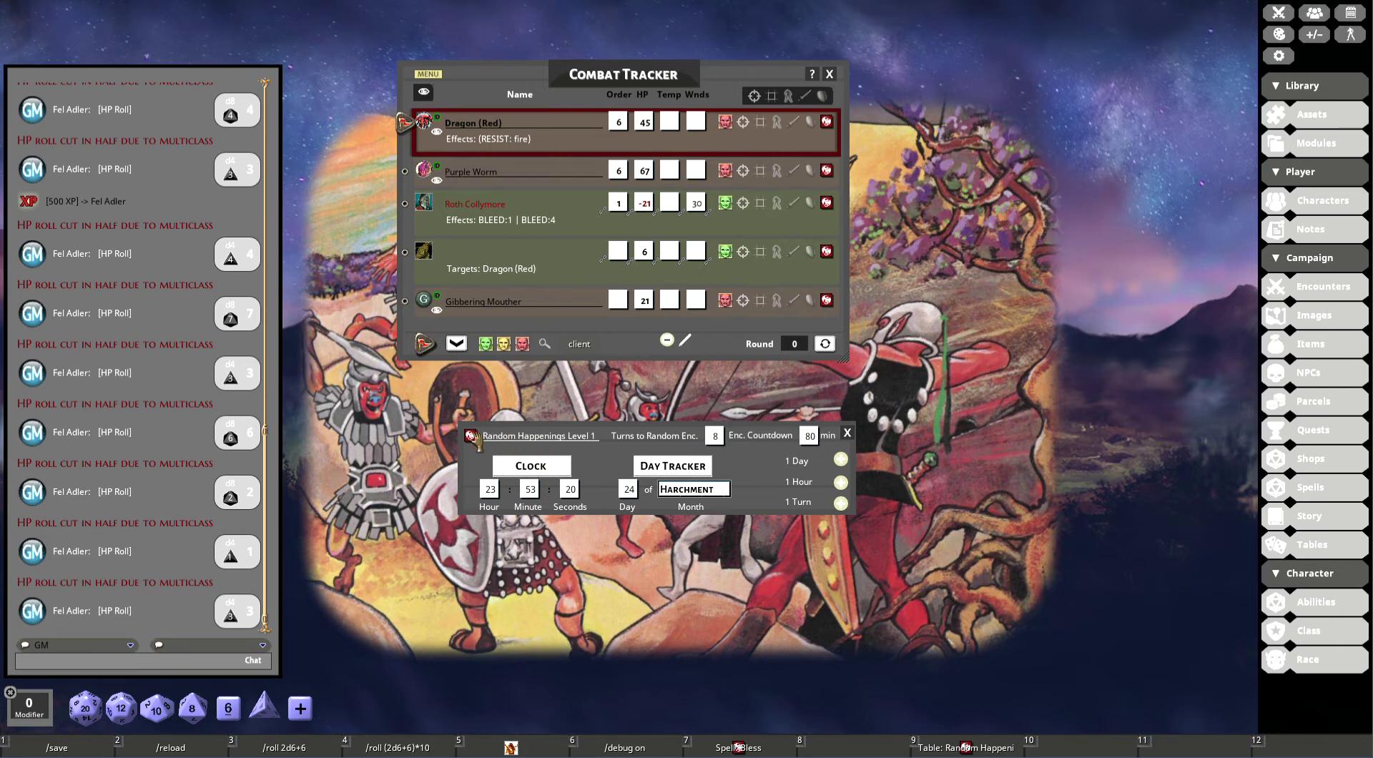
Step: Review the Random Happenings Level 1 table and set the turns to random encounter to 4
{"action": "left_click", "coordinate": [472, 437]}
{"action": "scroll", "coordinate": [1028, 533], "scroll_direction": "down", "scroll_amount": 5}
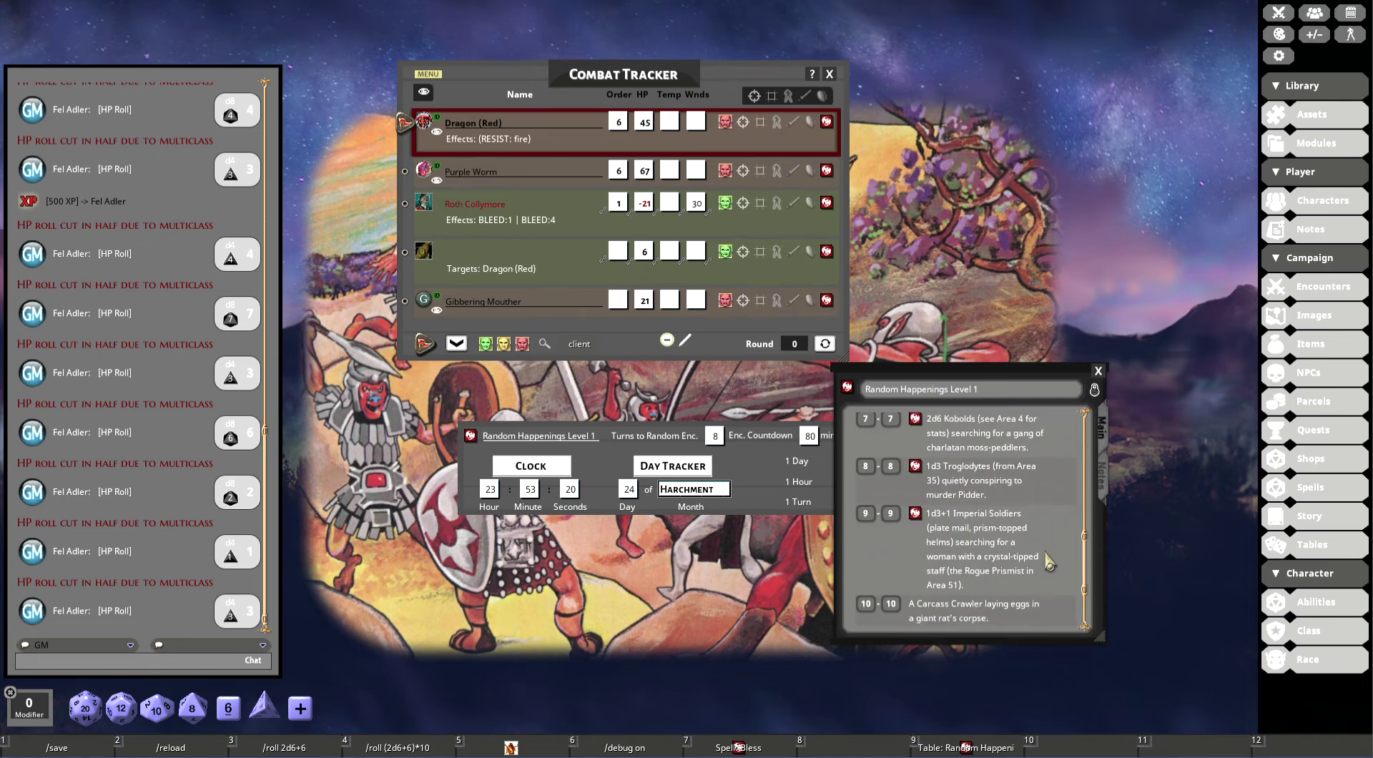
{"action": "left_click_drag", "start_coordinate": [1108, 647], "coordinate": [1327, 728]}
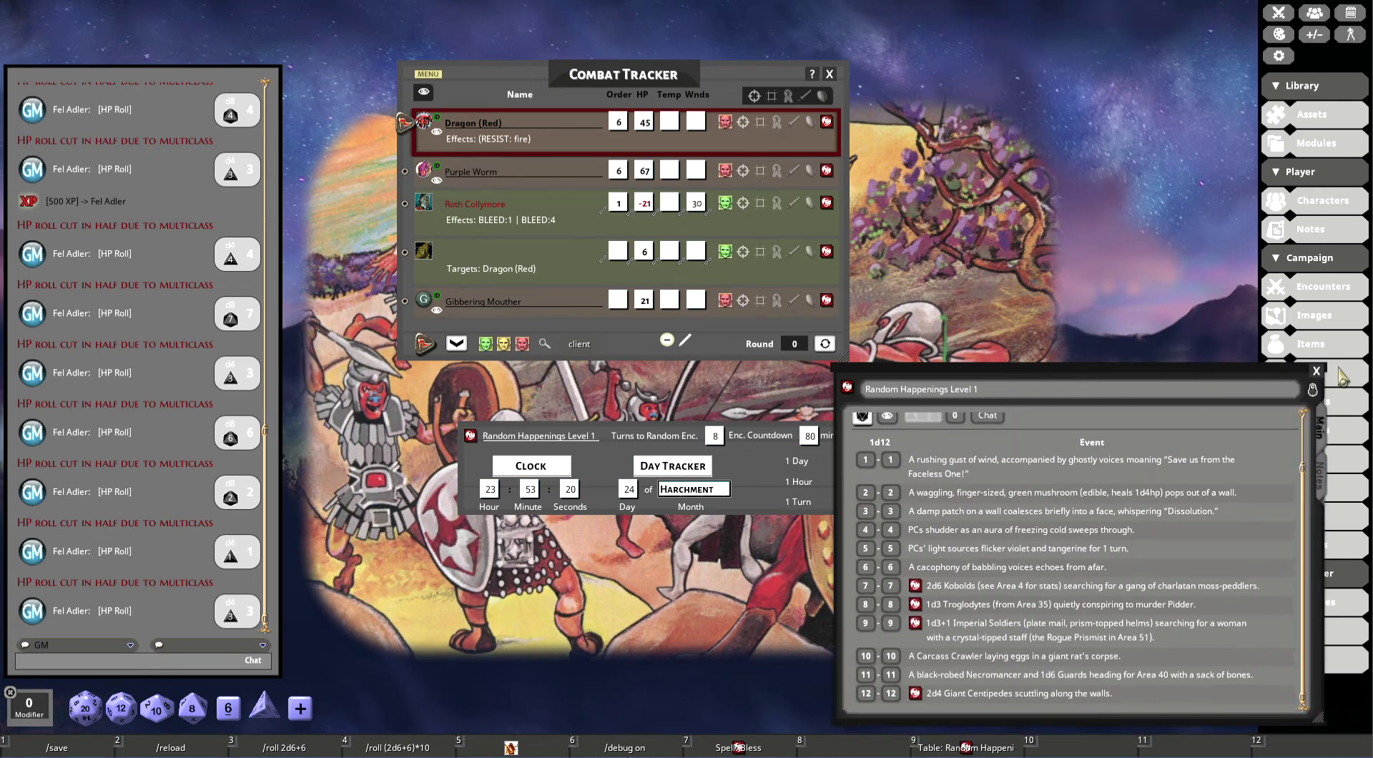
{"action": "left_click", "coordinate": [1316, 371]}
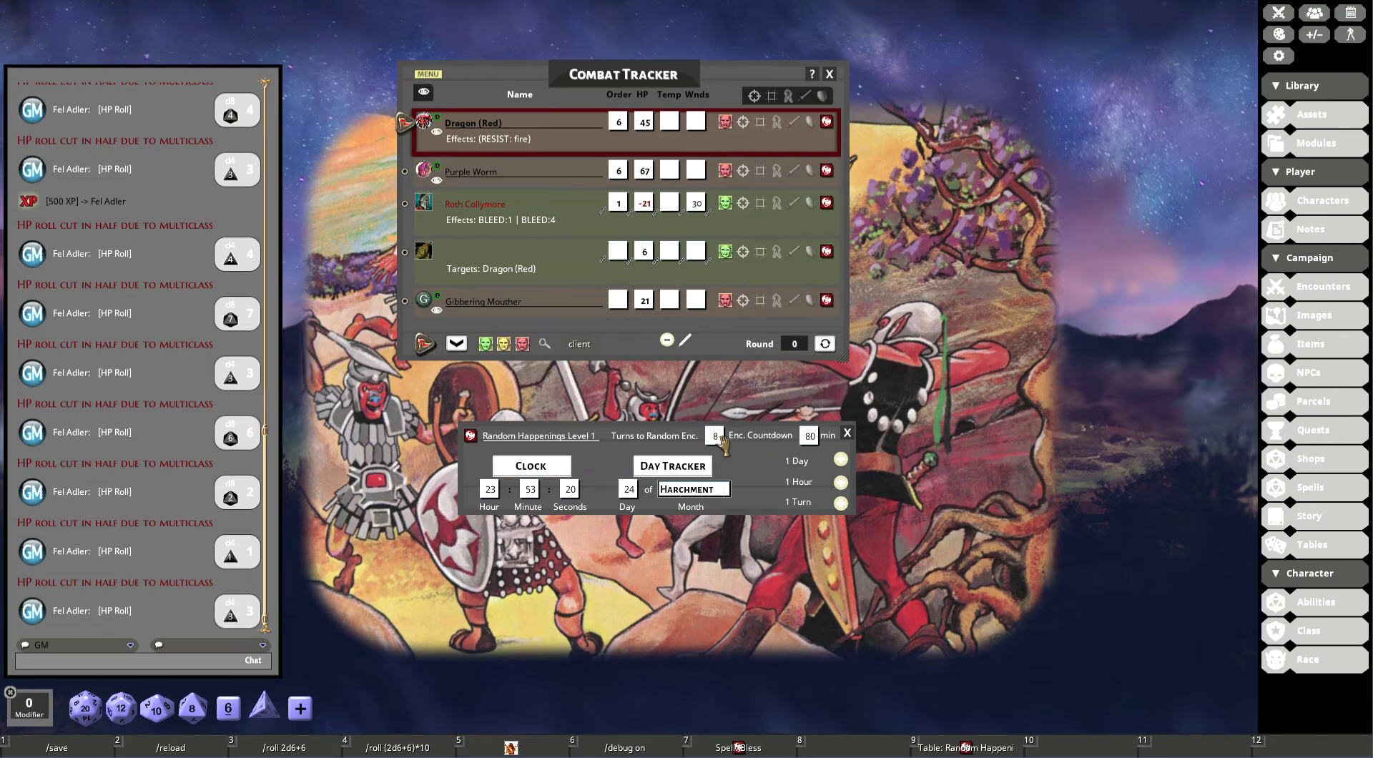
{"action": "scroll", "coordinate": [724, 445], "scroll_direction": "down", "scroll_amount": 4}
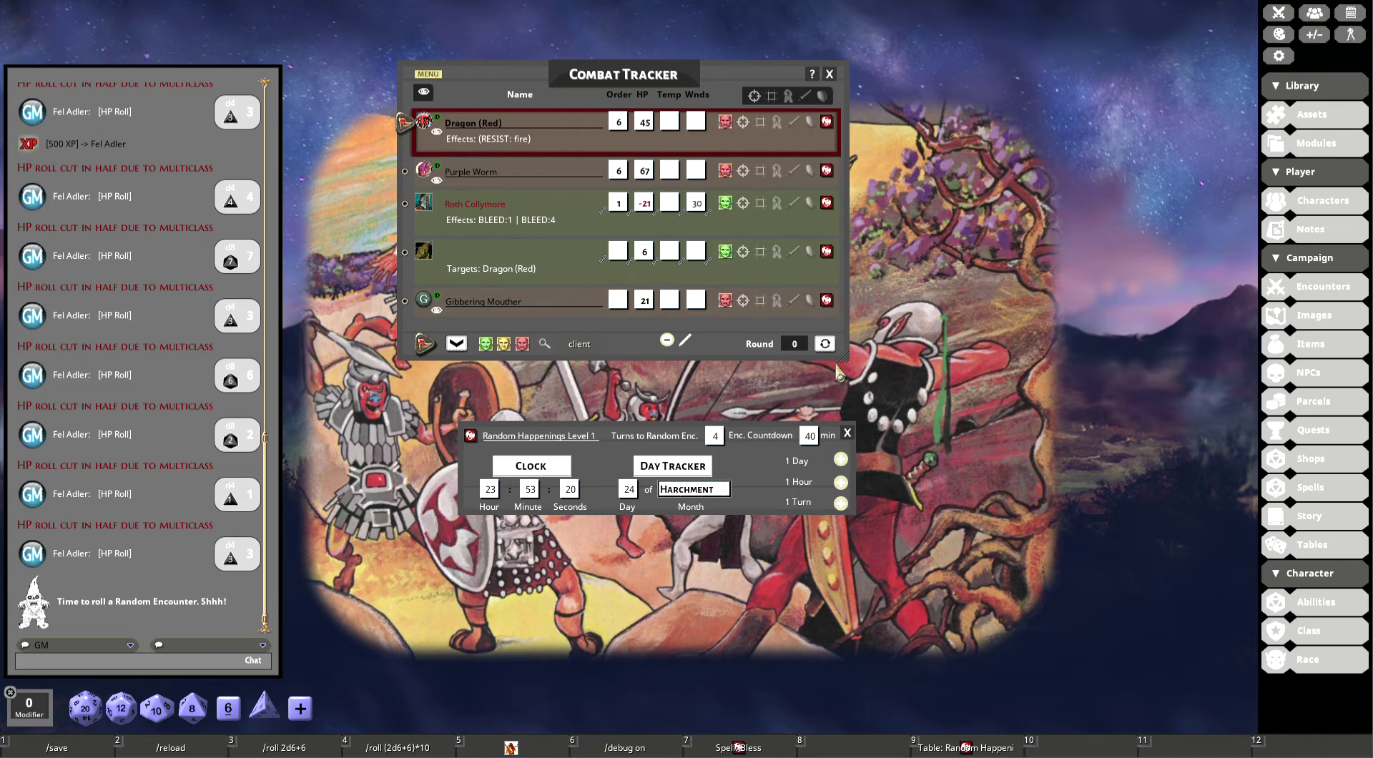
Step: Advance the combat by six rounds, then advance the clock by one turn
{"action": "left_click", "coordinate": [826, 344]}
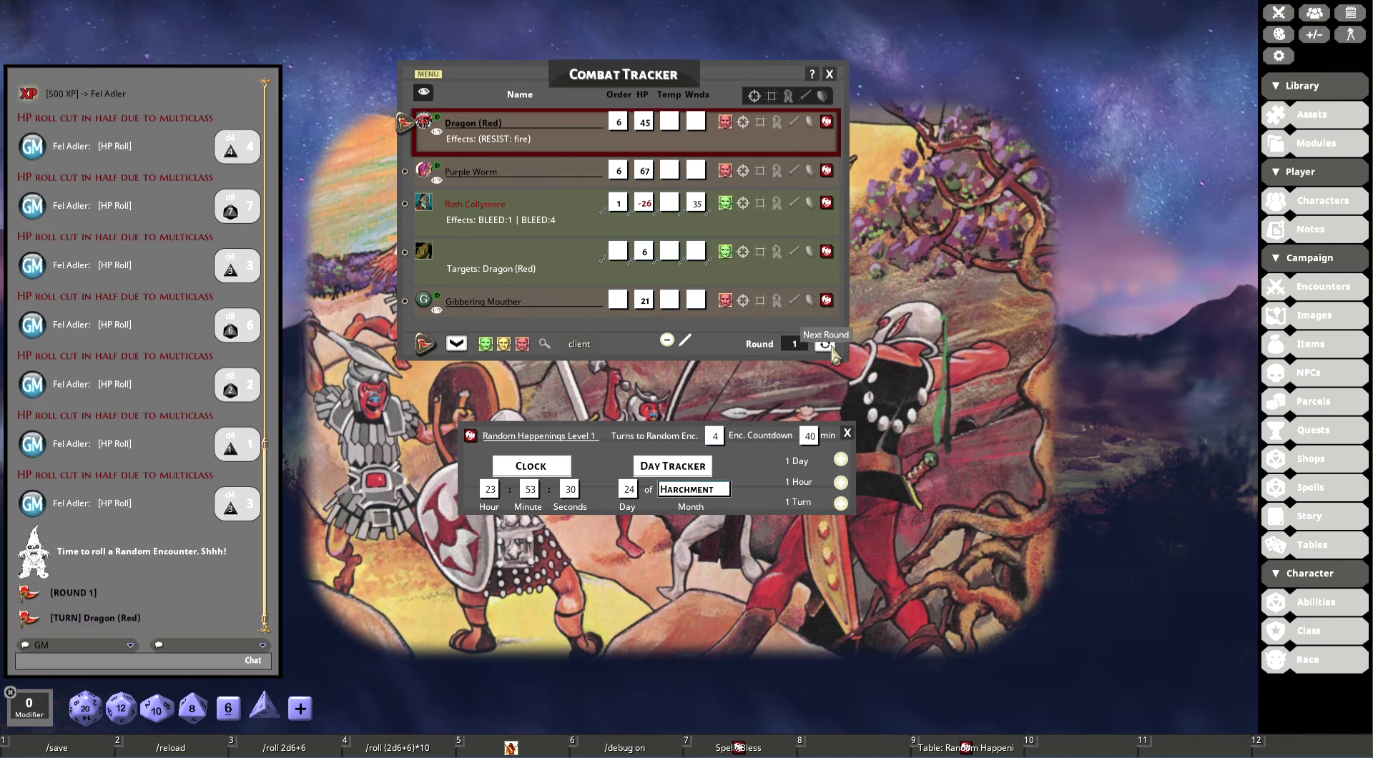
{"action": "left_click", "coordinate": [826, 344]}
{"action": "left_click", "coordinate": [826, 344]}
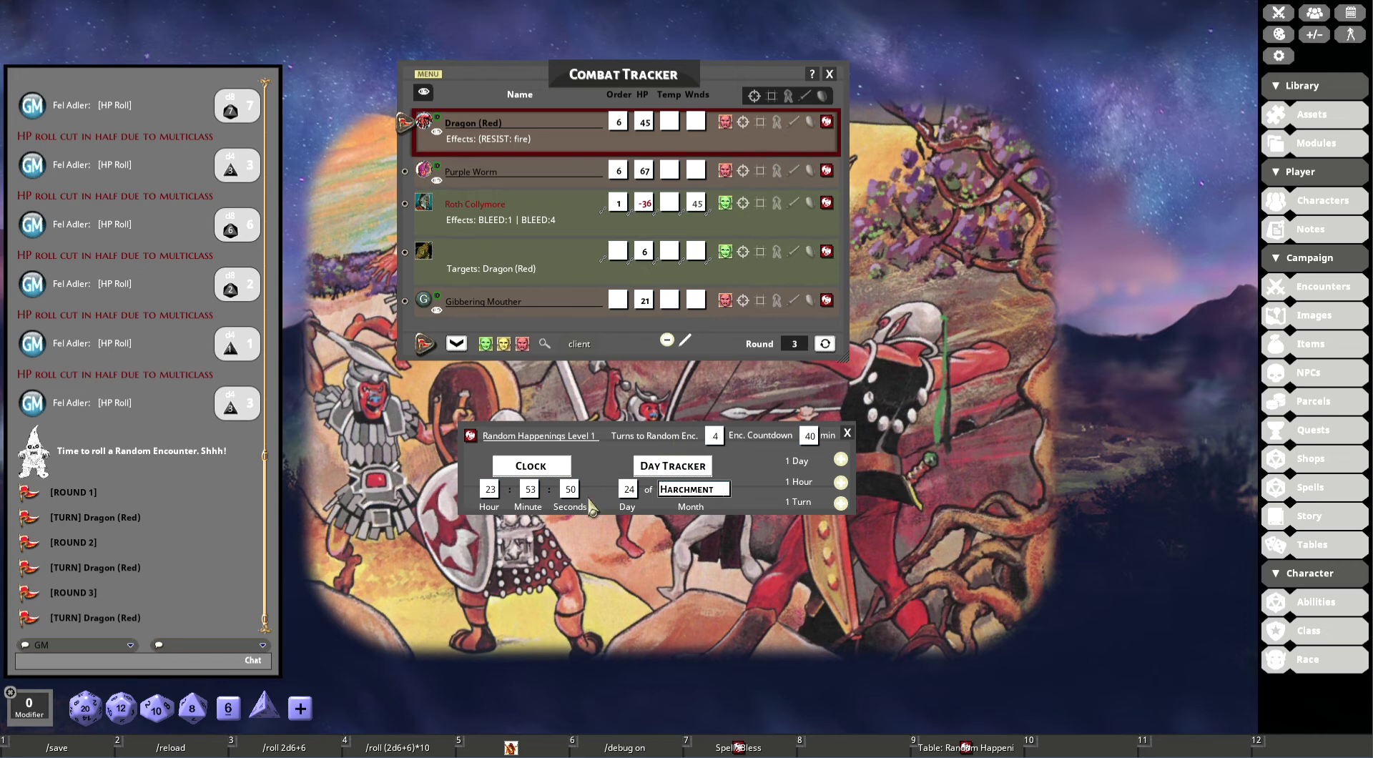
{"action": "left_click", "coordinate": [824, 344]}
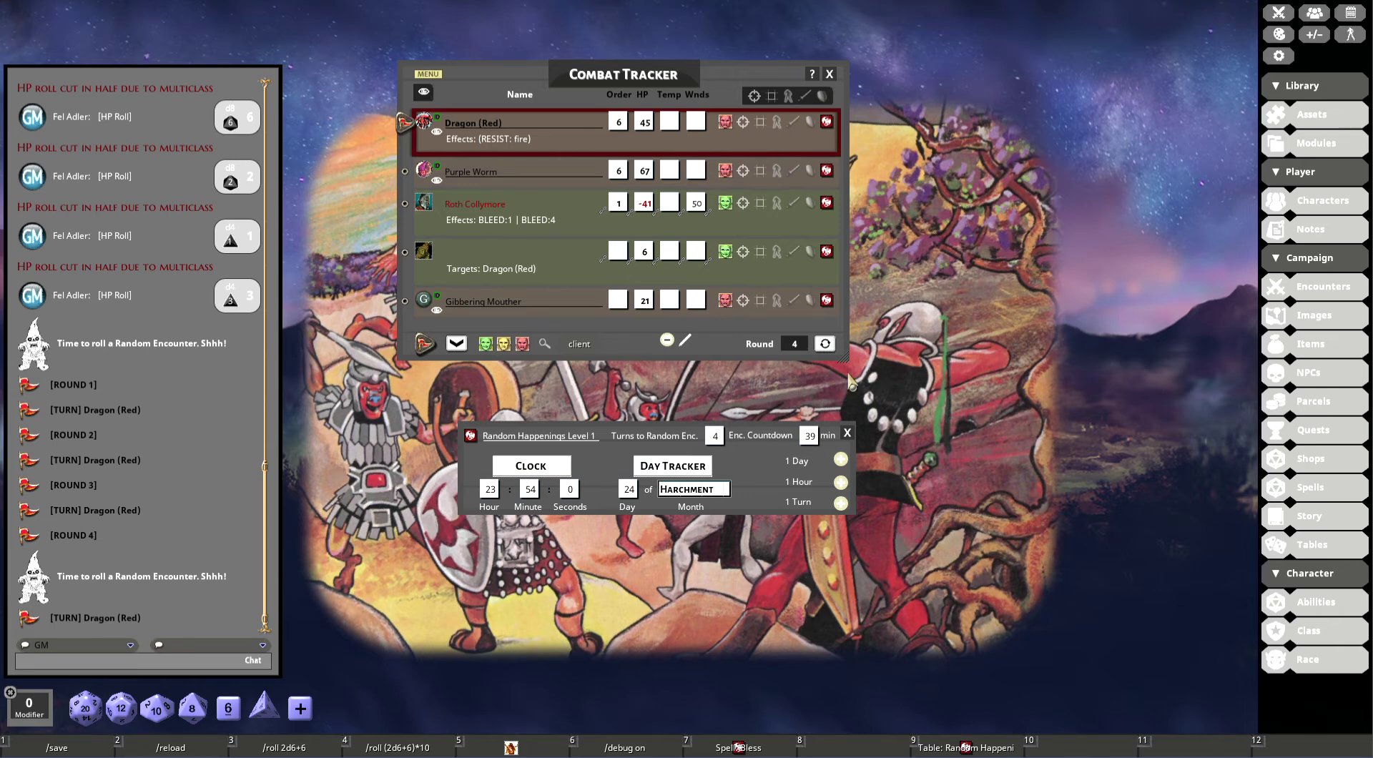
{"action": "left_click", "coordinate": [825, 344]}
{"action": "left_click", "coordinate": [824, 344]}
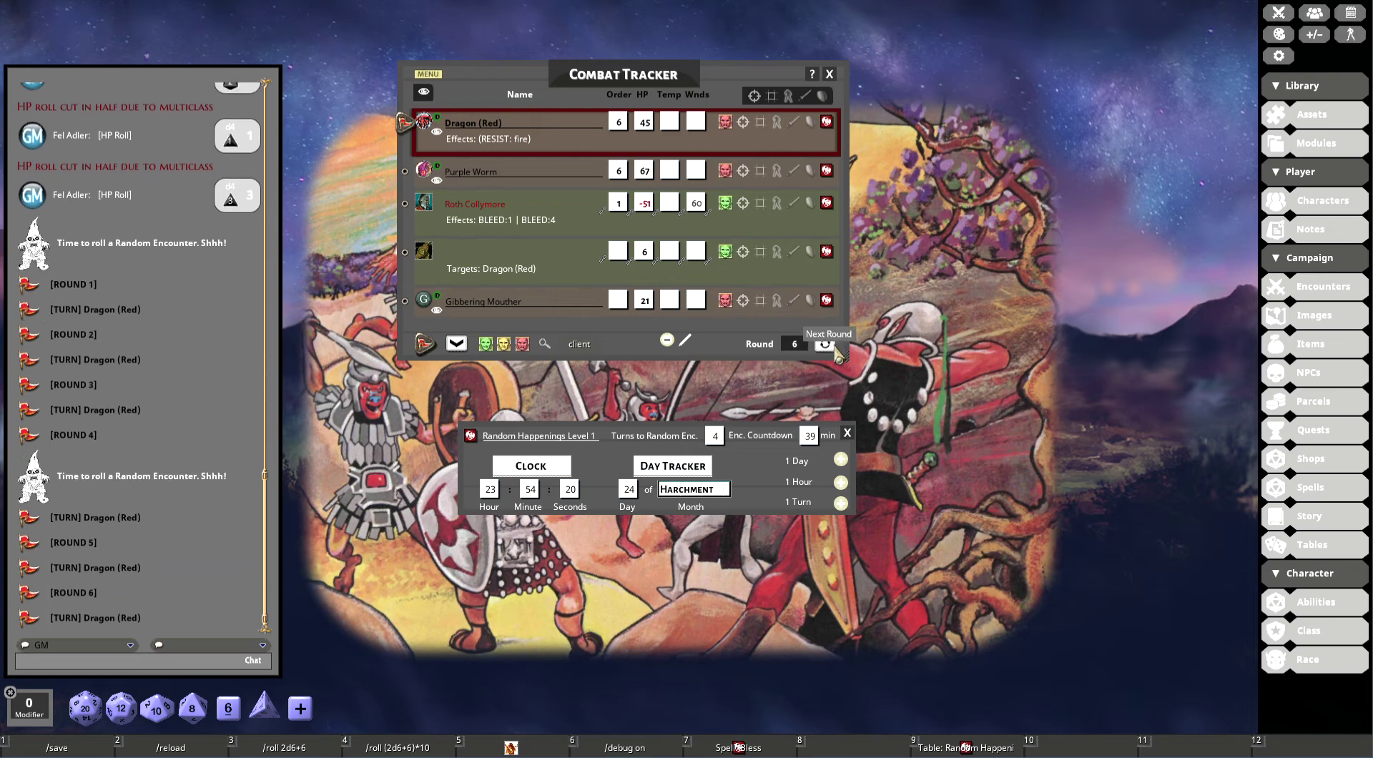
{"action": "left_click", "coordinate": [841, 503]}
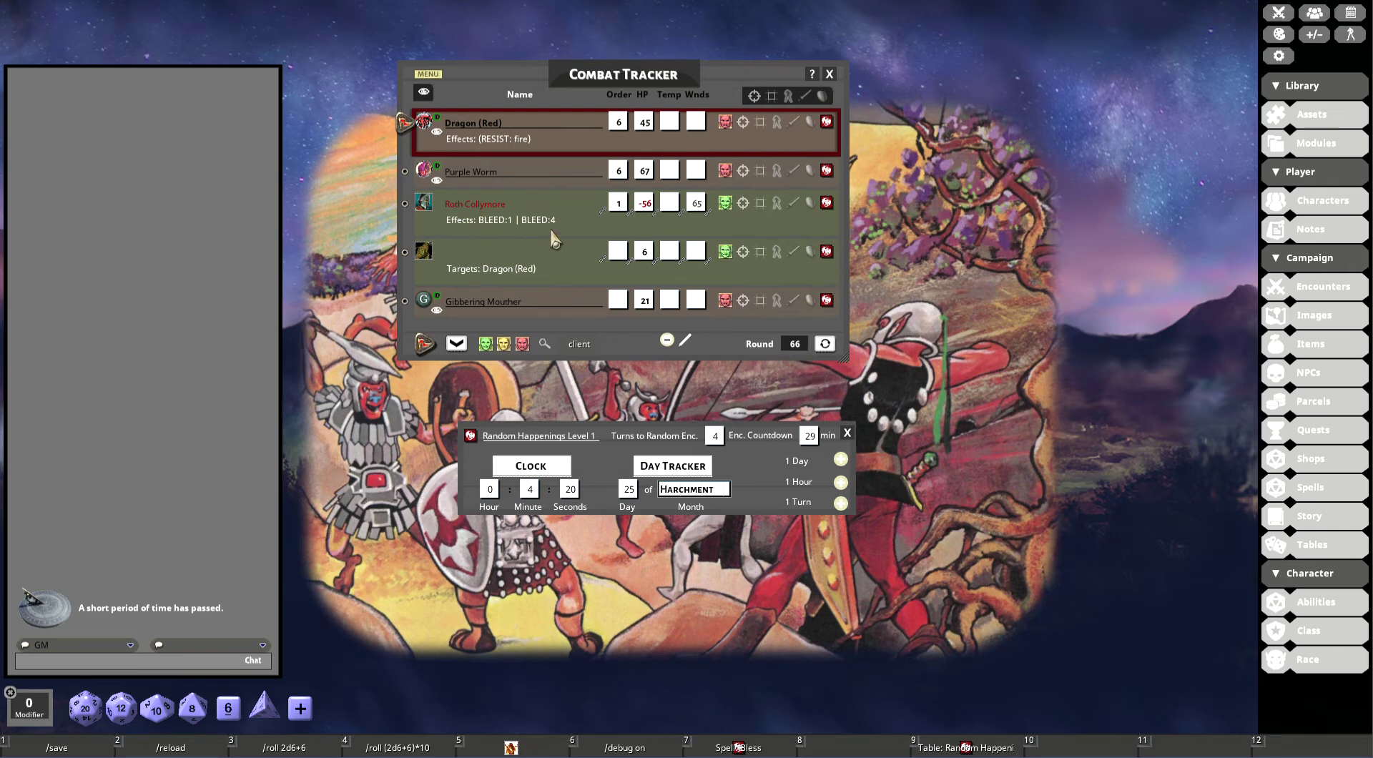
Step: Delete both BLEED effects from the wounded character in the Combat Tracker and clear that character's wounds
{"action": "left_click", "coordinate": [793, 203]}
{"action": "left_click", "coordinate": [822, 228]}
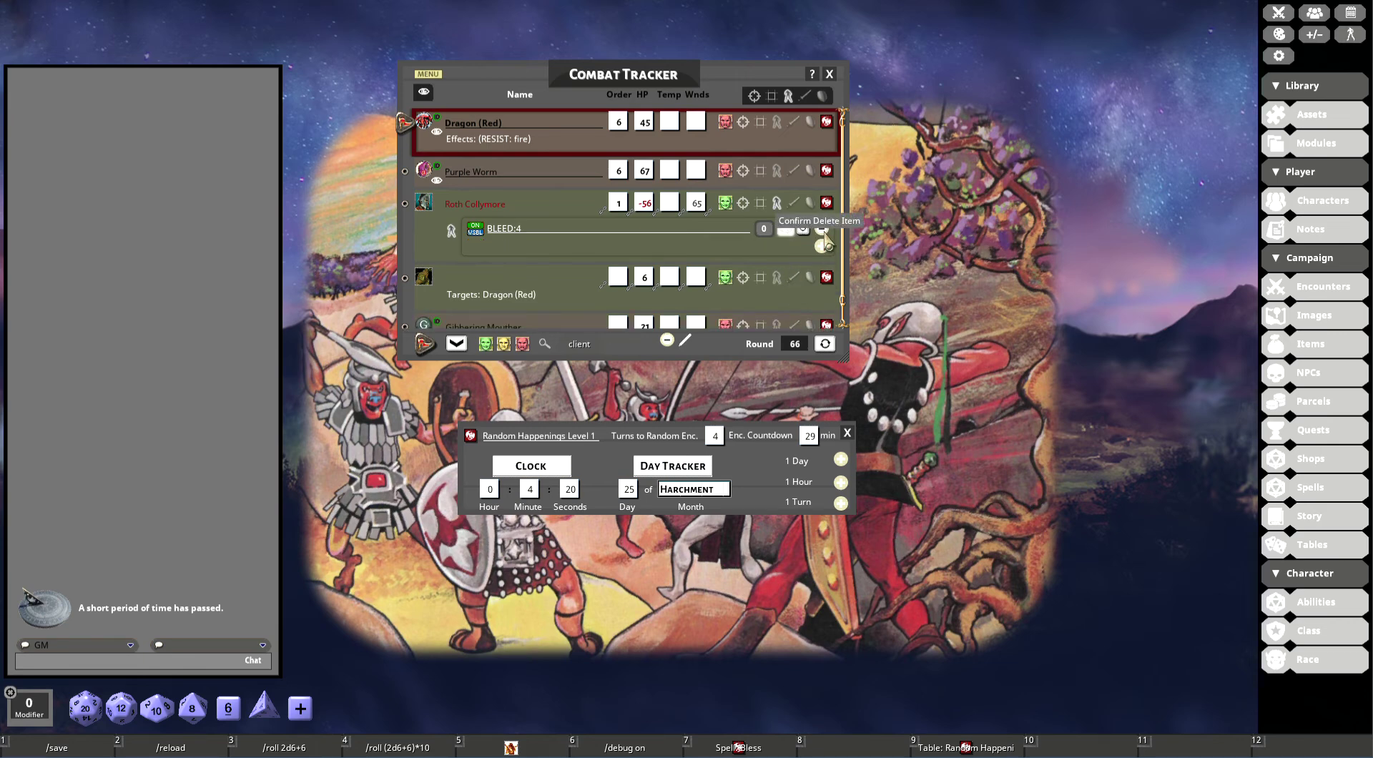
{"action": "left_click", "coordinate": [821, 229]}
{"action": "double_click", "coordinate": [698, 203]}
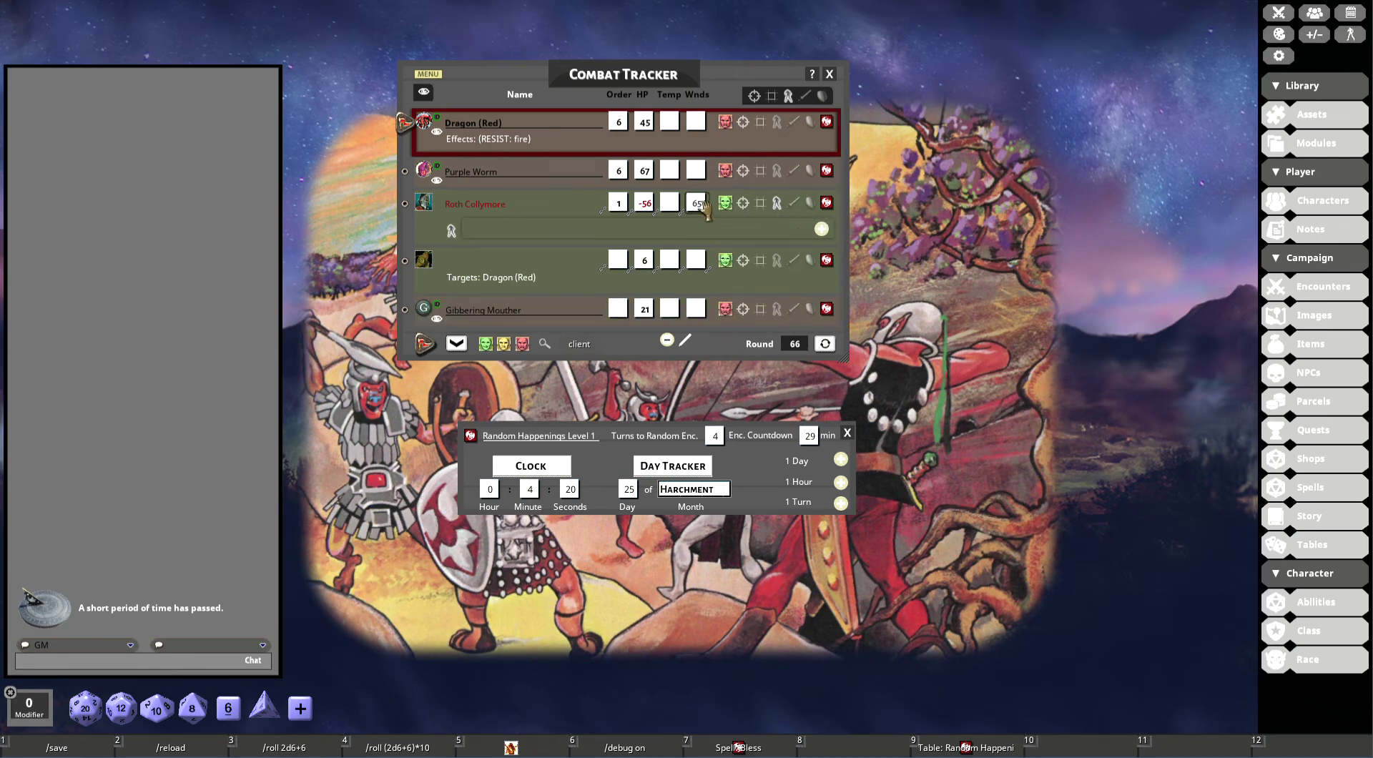
{"action": "key", "text": "Delete"}
Step: Advance time by one turn, five combat rounds and two more turns to run out the random encounter countdown
{"action": "left_click", "coordinate": [841, 504]}
{"action": "left_click", "coordinate": [834, 346]}
{"action": "left_click", "coordinate": [835, 349]}
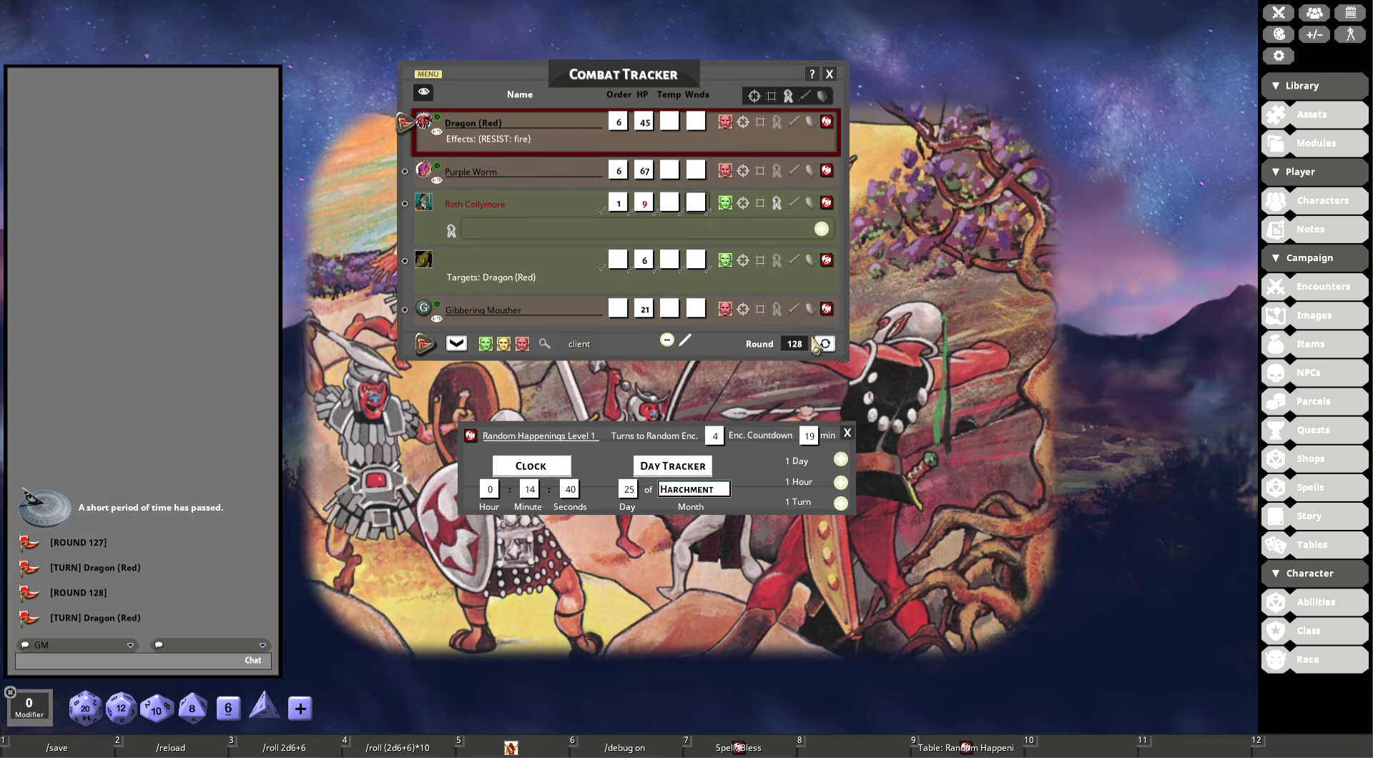
{"action": "left_click", "coordinate": [837, 346]}
{"action": "left_click", "coordinate": [837, 345]}
{"action": "left_click", "coordinate": [837, 346]}
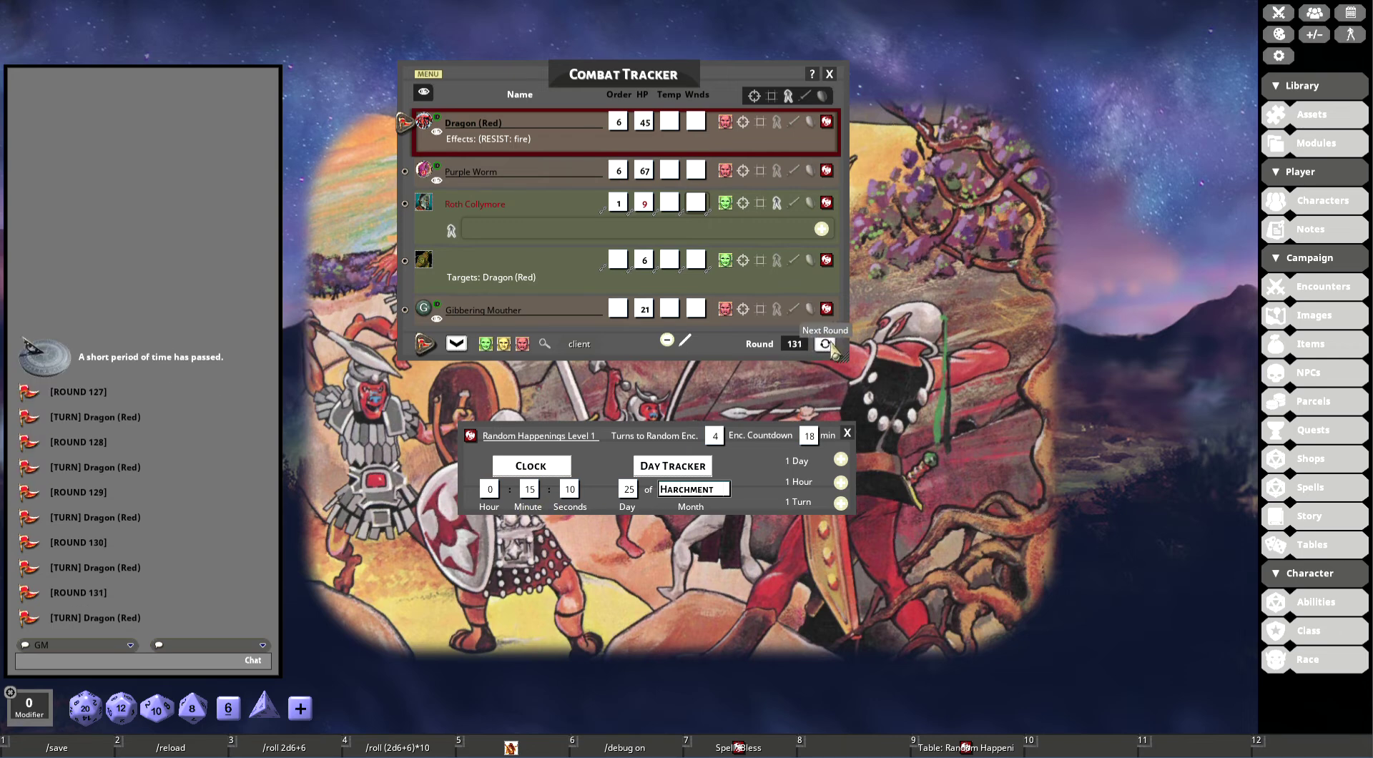
{"action": "left_click", "coordinate": [841, 503]}
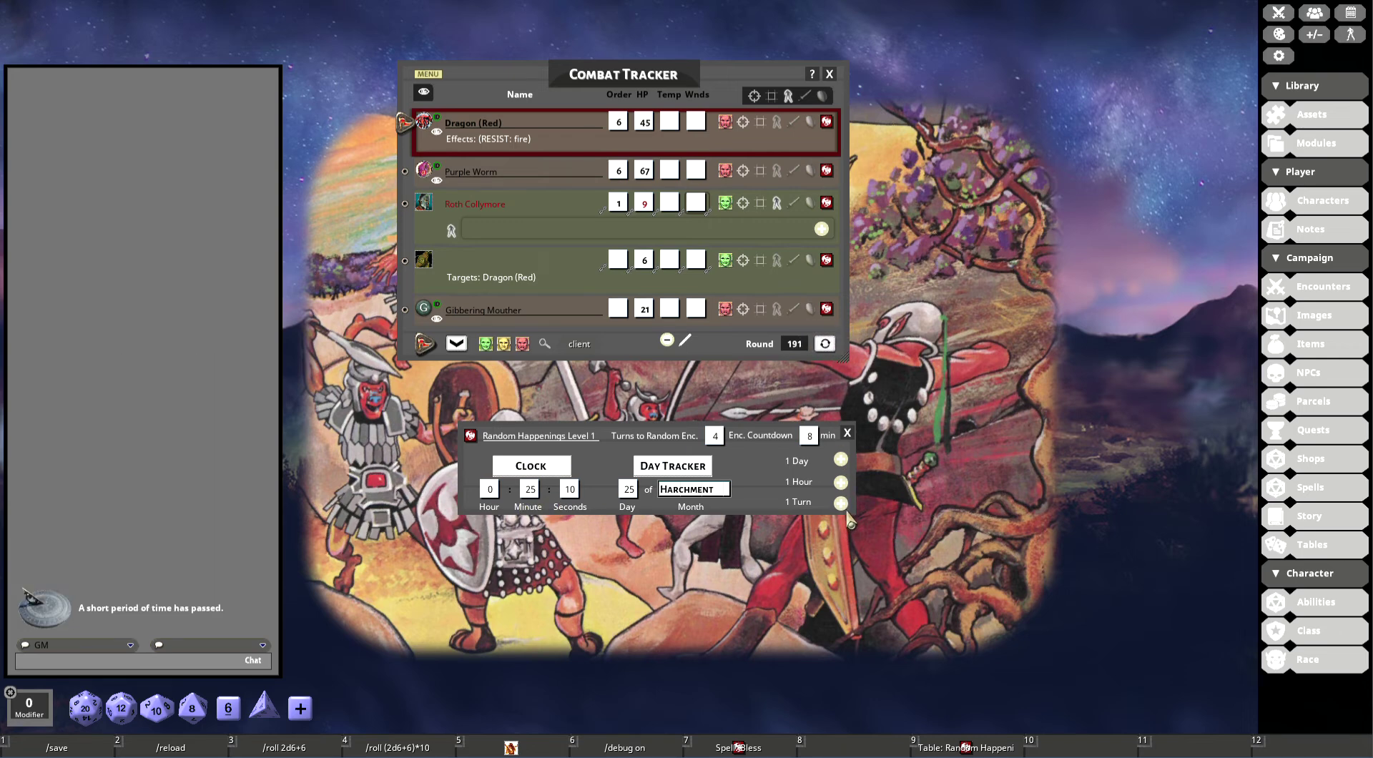
{"action": "left_click", "coordinate": [846, 506]}
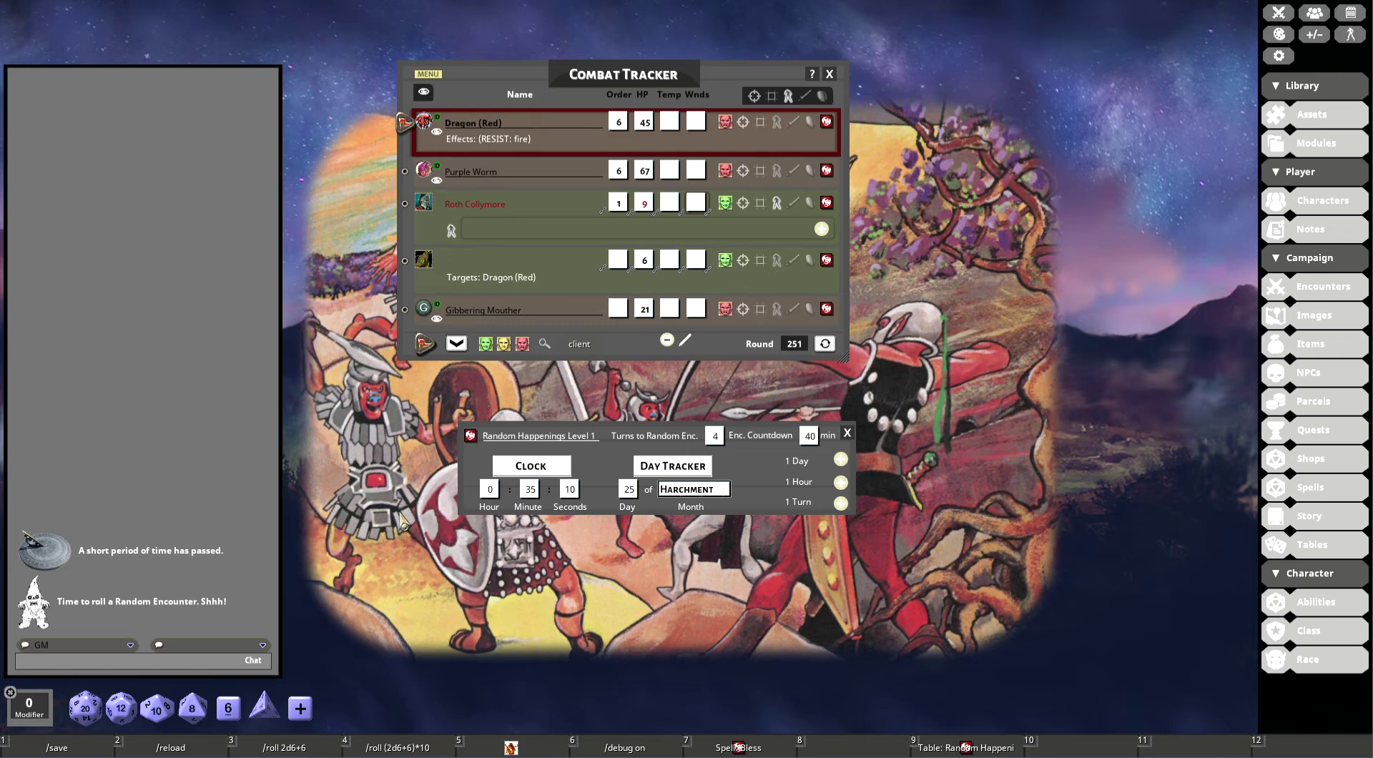
Step: Roll on the Random Happenings Level 1 table, generate the 2d6 Kobolds encounter, and close the encounter and table windows
{"action": "left_click", "coordinate": [470, 435]}
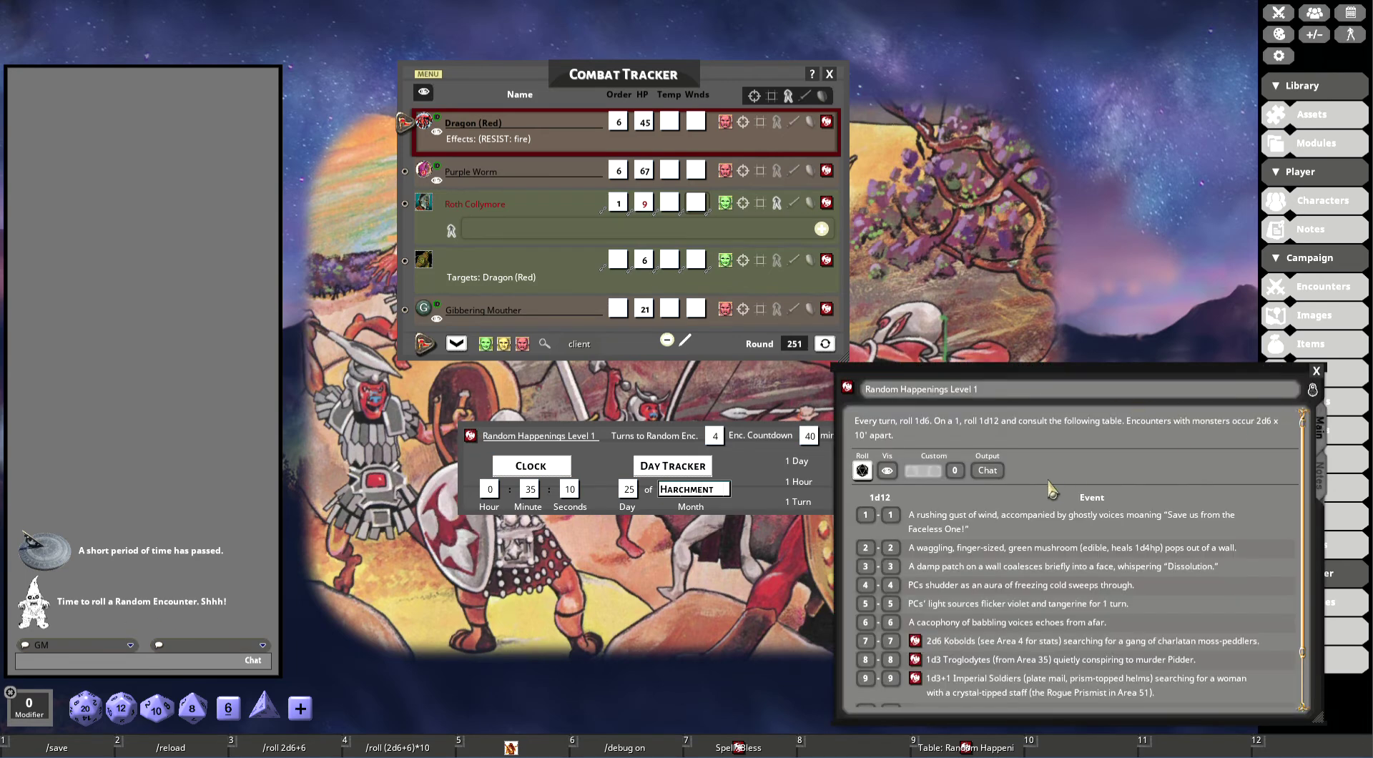
{"action": "left_click", "coordinate": [863, 470]}
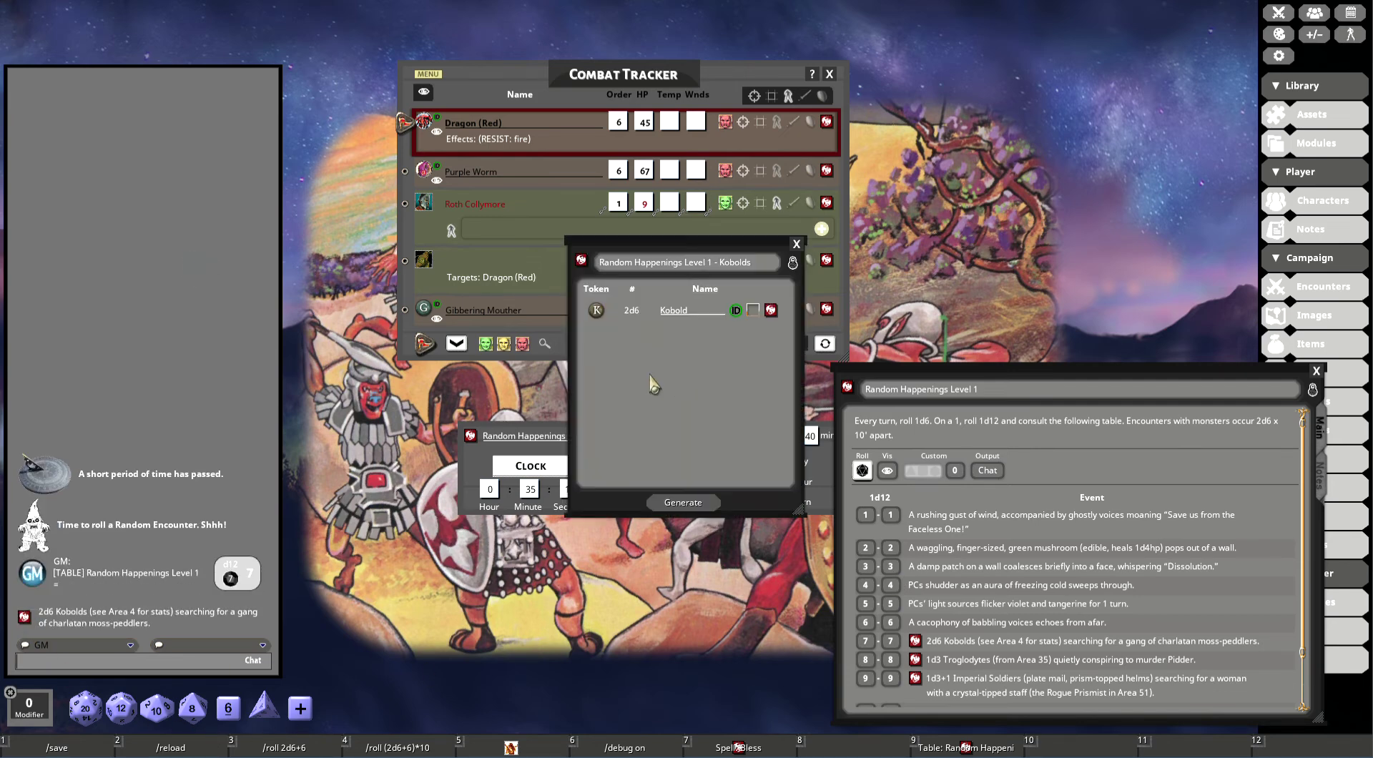
{"action": "left_click", "coordinate": [684, 503]}
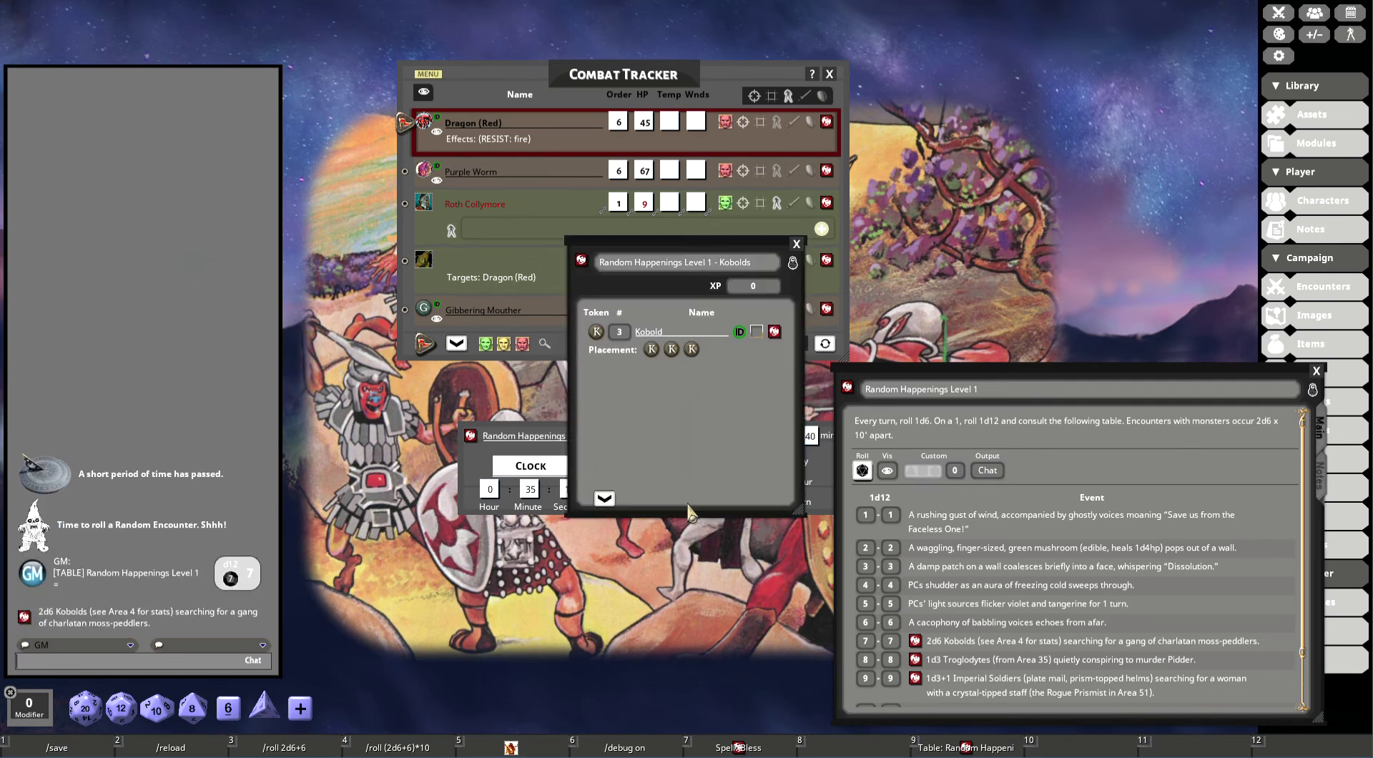
{"action": "left_click", "coordinate": [796, 244]}
{"action": "left_click", "coordinate": [1045, 389]}
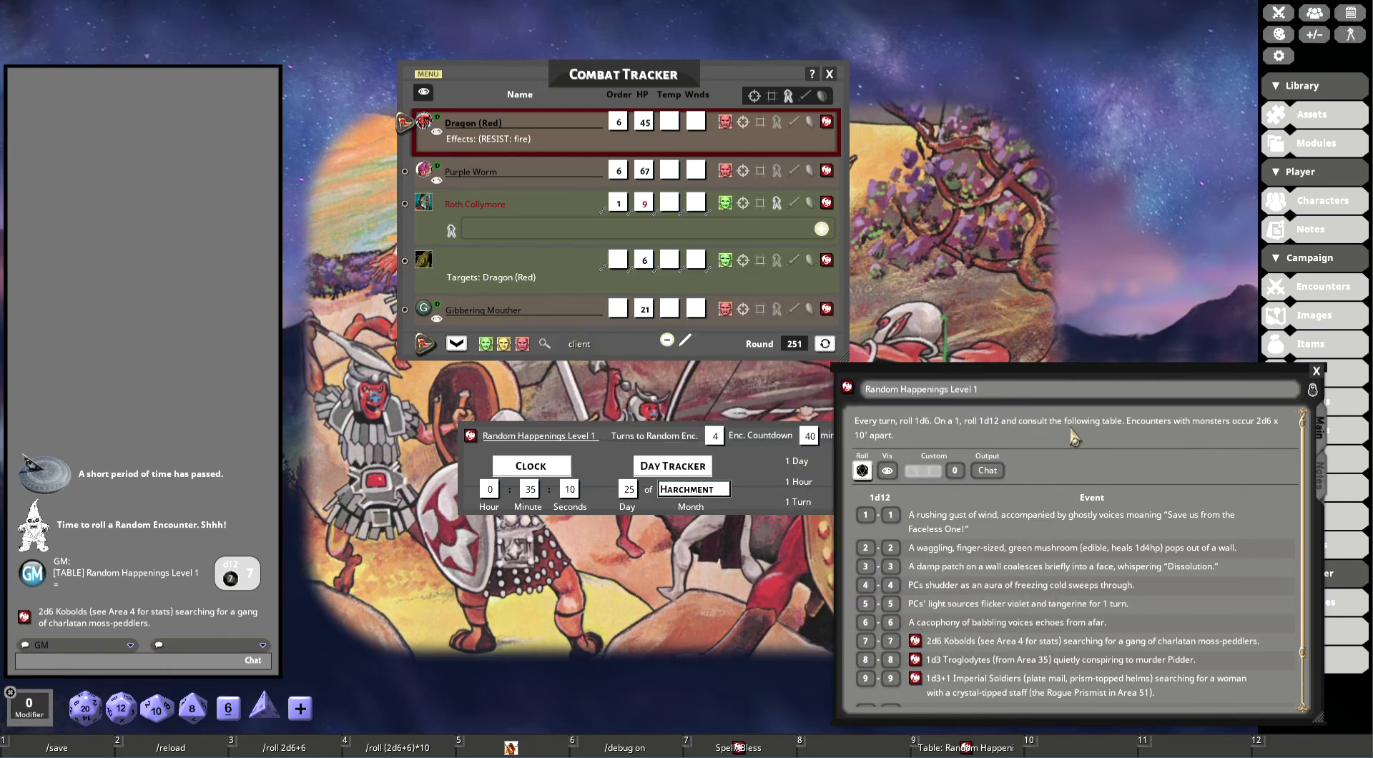
{"action": "left_click", "coordinate": [1316, 370]}
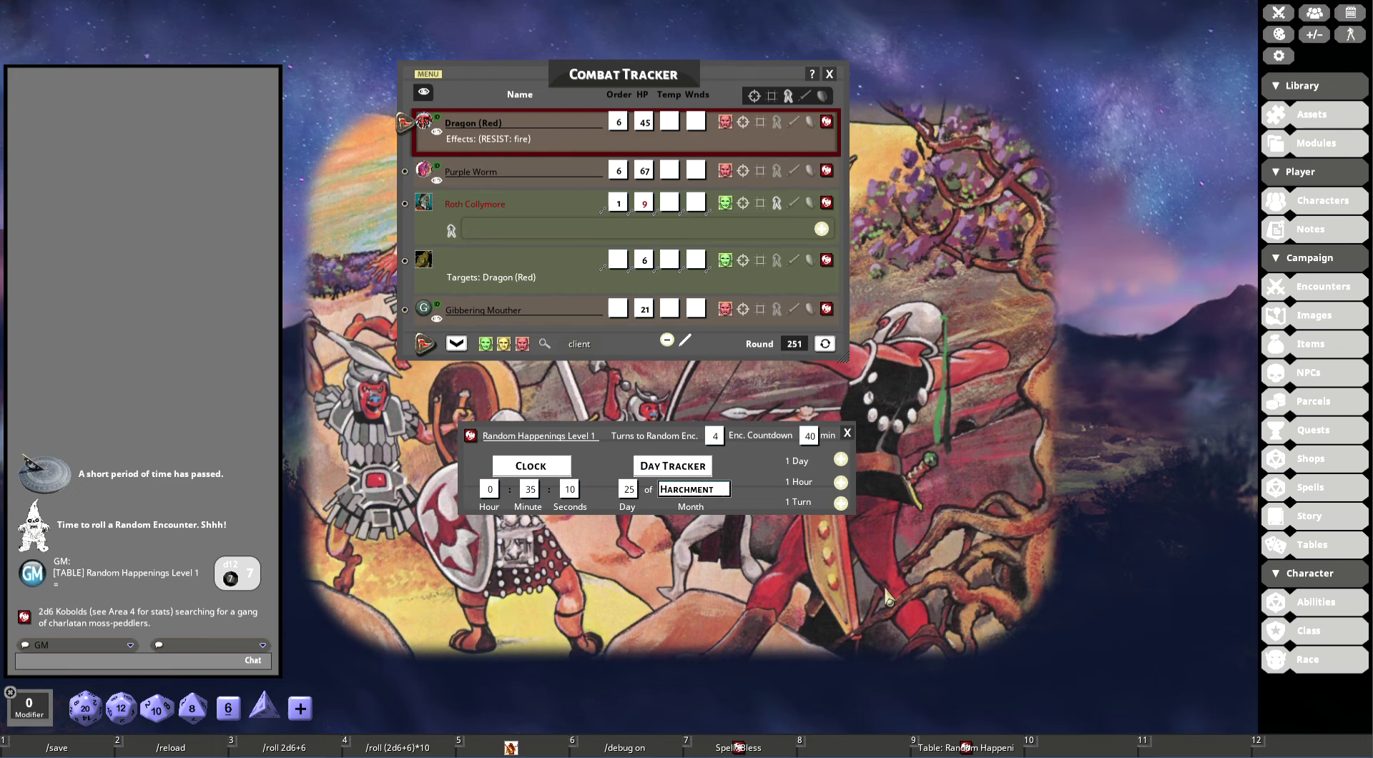
Step: Advance the calendar by one day and set the clock to hour 11, minute 0 and seconds 0
{"action": "left_click", "coordinate": [841, 460]}
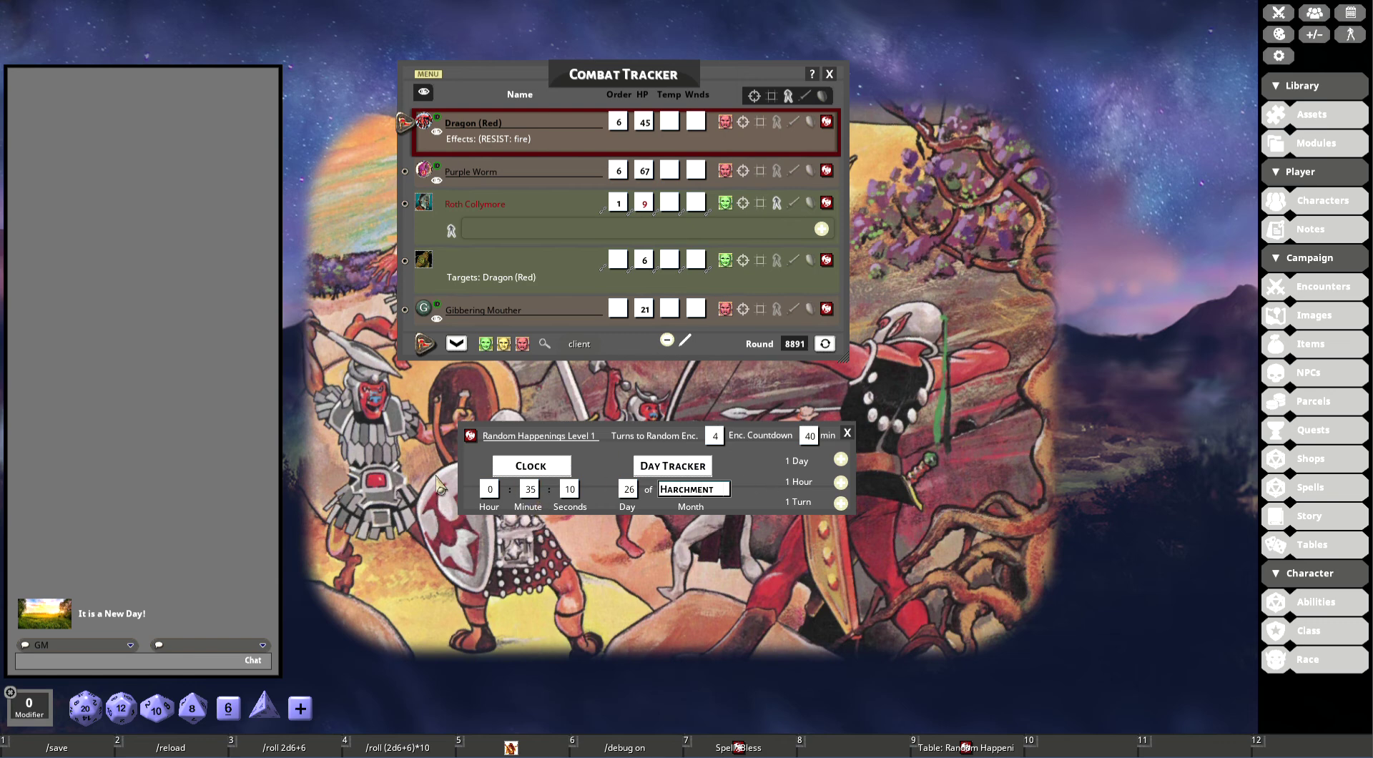
{"action": "double_click", "coordinate": [530, 490]}
{"action": "type", "text": "0"}
{"action": "double_click", "coordinate": [570, 490]}
{"action": "type", "text": "0"}
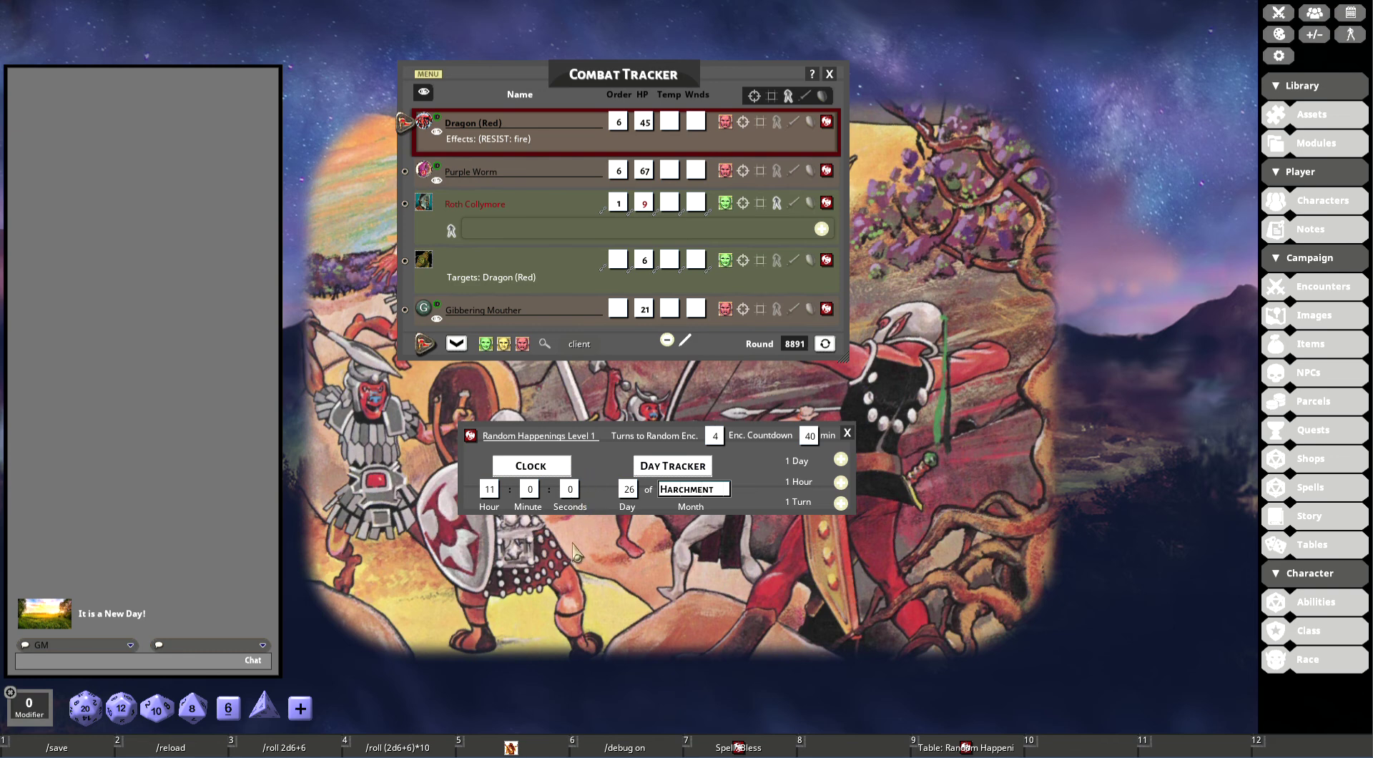